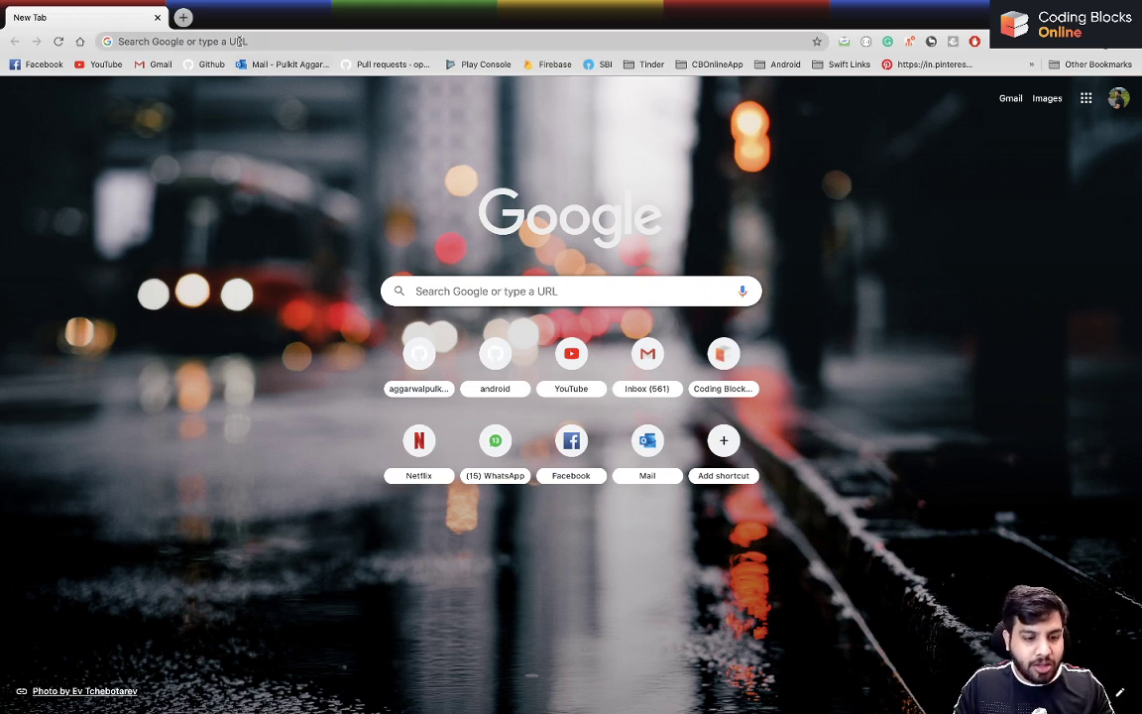
Search Google for 'api github' and open the GitHub API v3 Developer Guide result.
{"action": "left_click", "coordinate": [241, 43]}
{"action": "type", "text": "api github"}
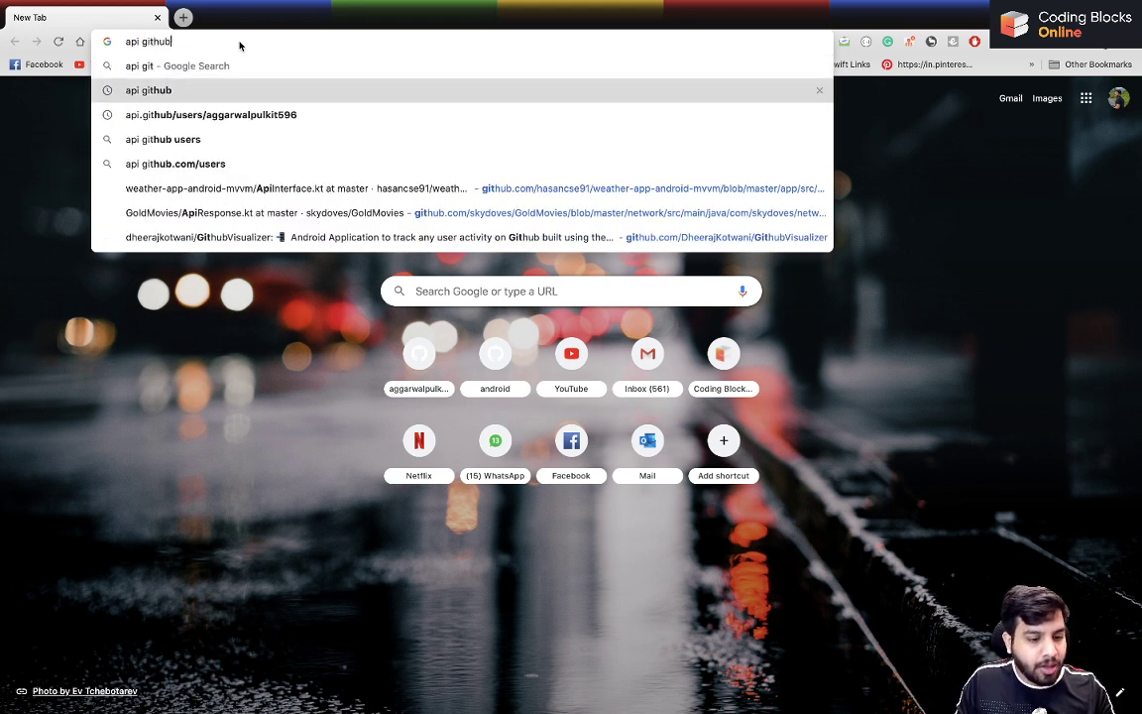
{"action": "key", "text": "Return"}
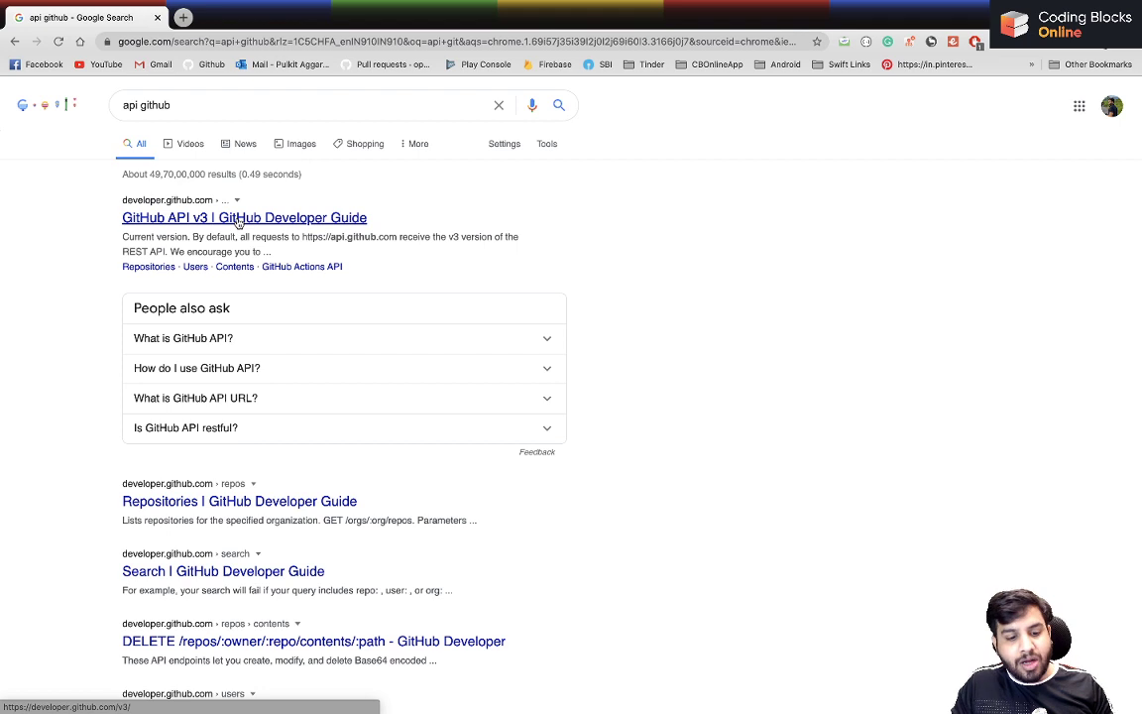
{"action": "left_click", "coordinate": [183, 218]}
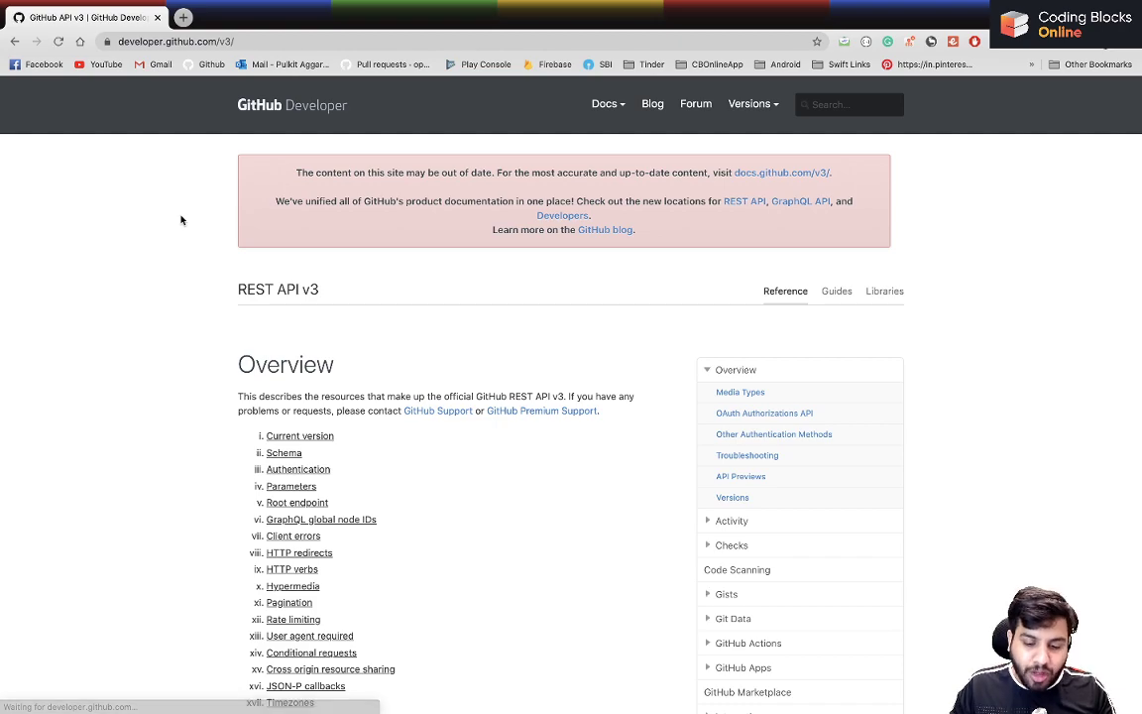
Scroll through the GitHub REST API v3 overview page at developer.github.com/v3/.
{"action": "scroll", "coordinate": [448, 446], "scroll_direction": "down", "scroll_amount": 5}
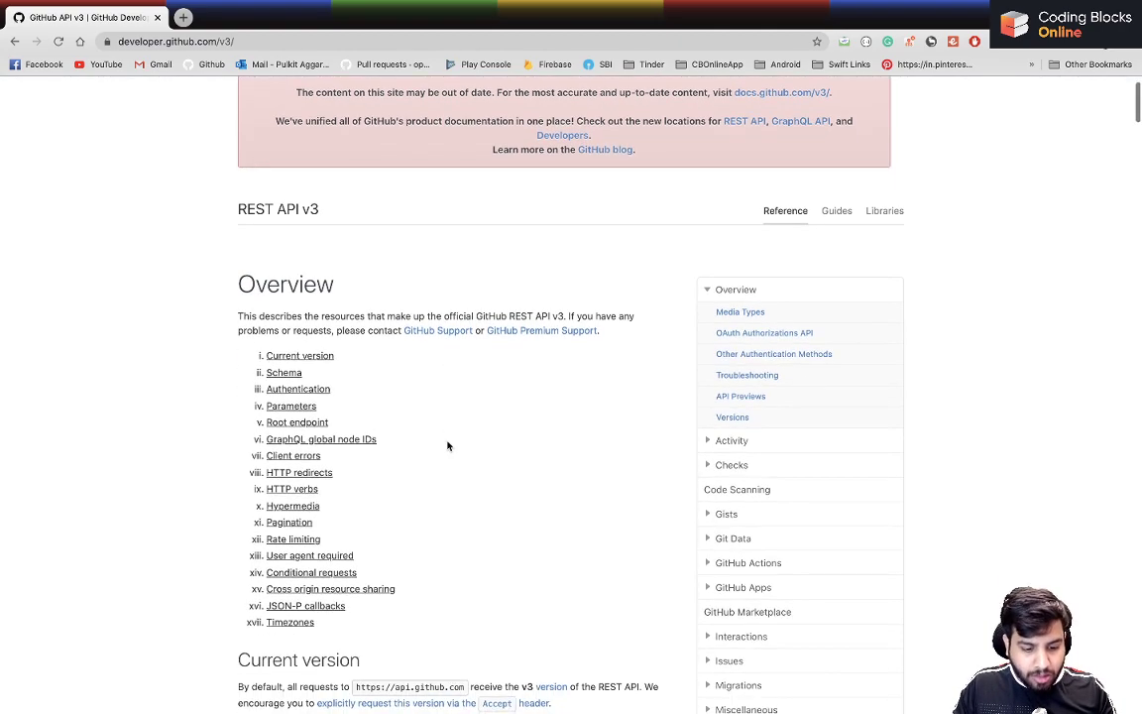
{"action": "scroll", "coordinate": [448, 446], "scroll_direction": "down", "scroll_amount": 1}
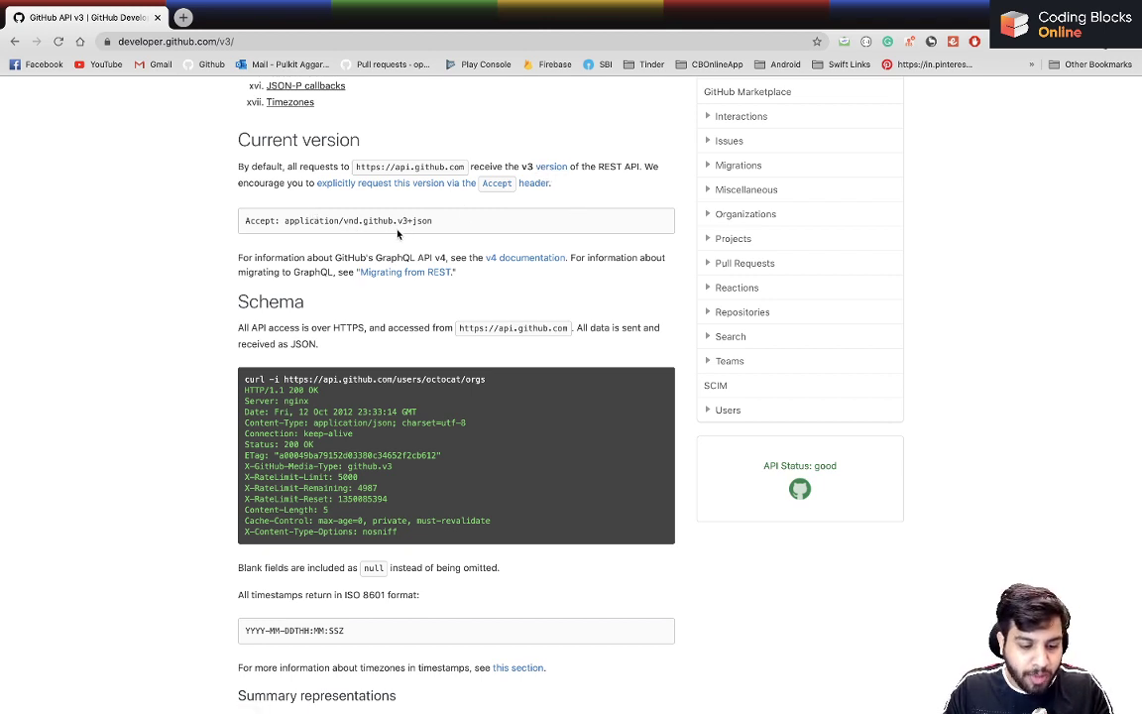
{"action": "scroll", "coordinate": [397, 233], "scroll_direction": "down", "scroll_amount": 5}
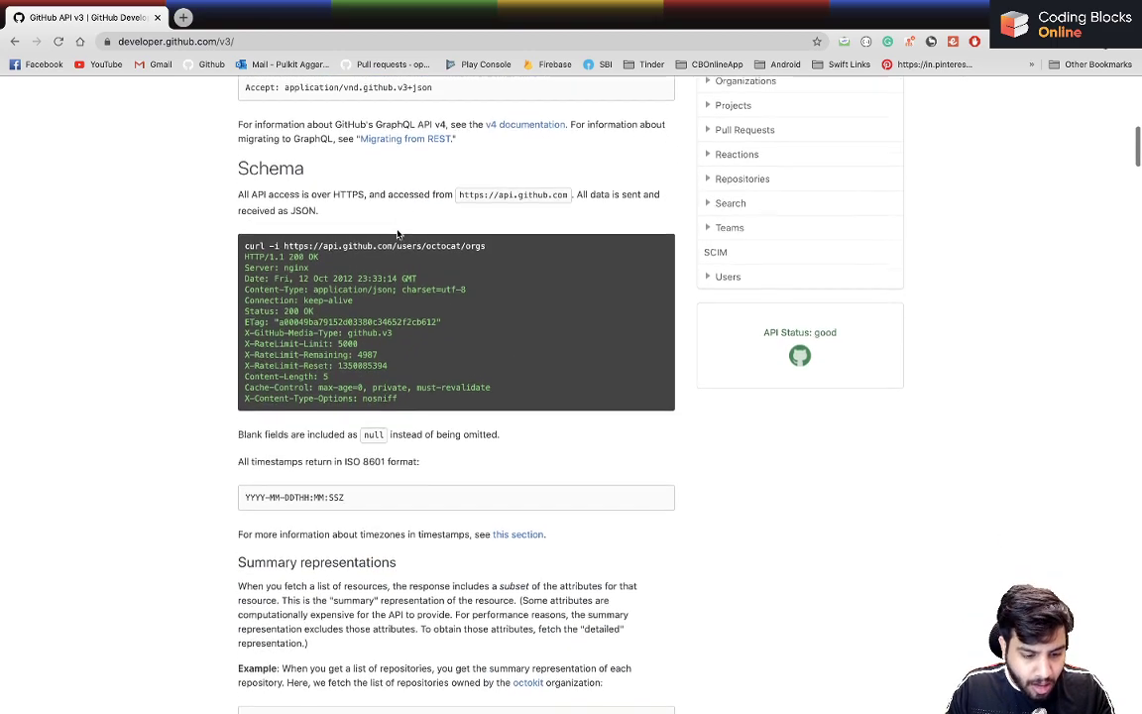
{"action": "scroll", "coordinate": [398, 234], "scroll_direction": "down", "scroll_amount": 5}
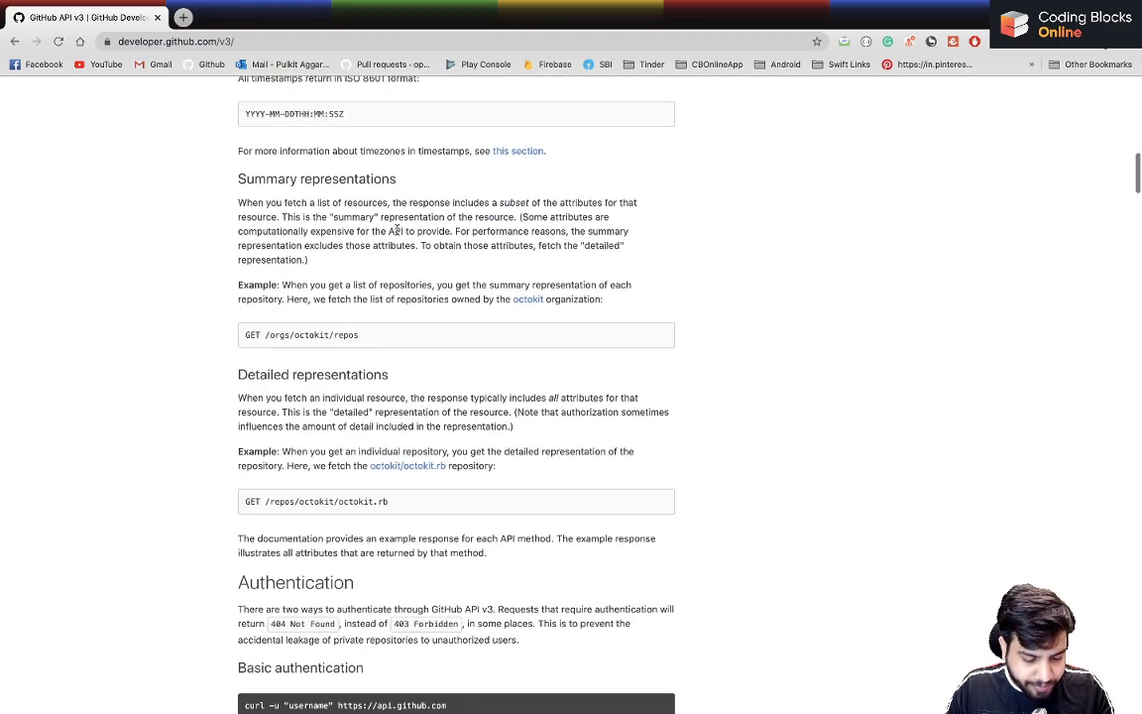
{"action": "scroll", "coordinate": [397, 230], "scroll_direction": "down", "scroll_amount": 7}
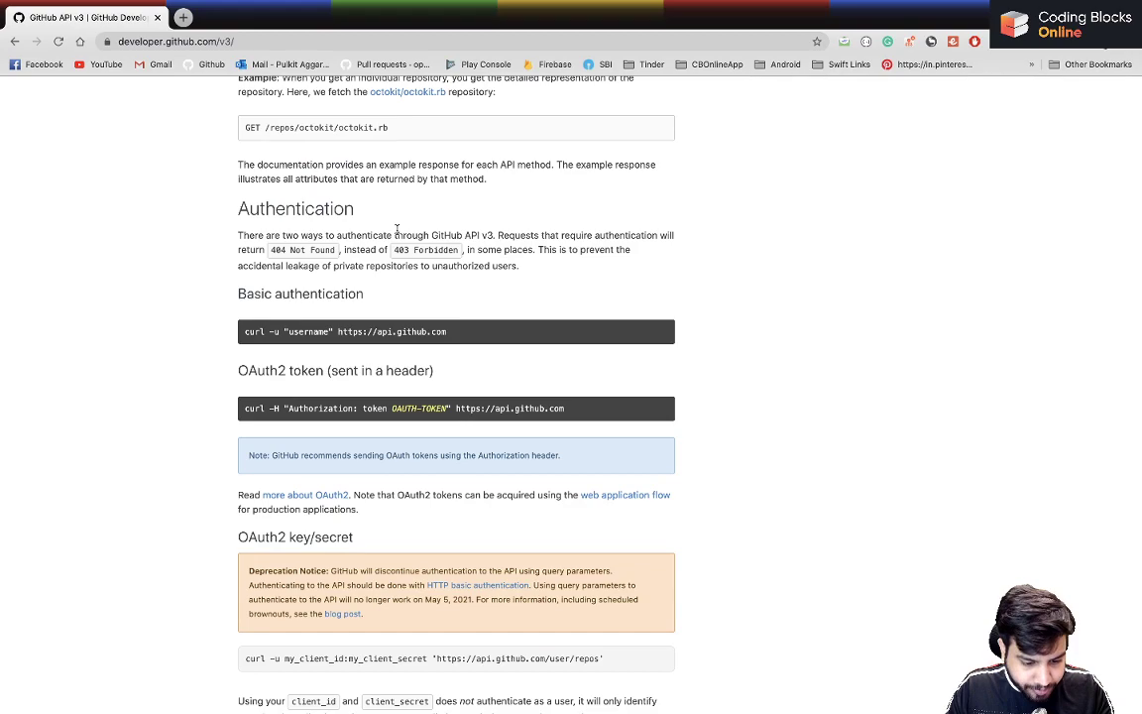
{"action": "scroll", "coordinate": [397, 230], "scroll_direction": "down", "scroll_amount": 6}
{"action": "scroll", "coordinate": [398, 230], "scroll_direction": "up", "scroll_amount": 20}
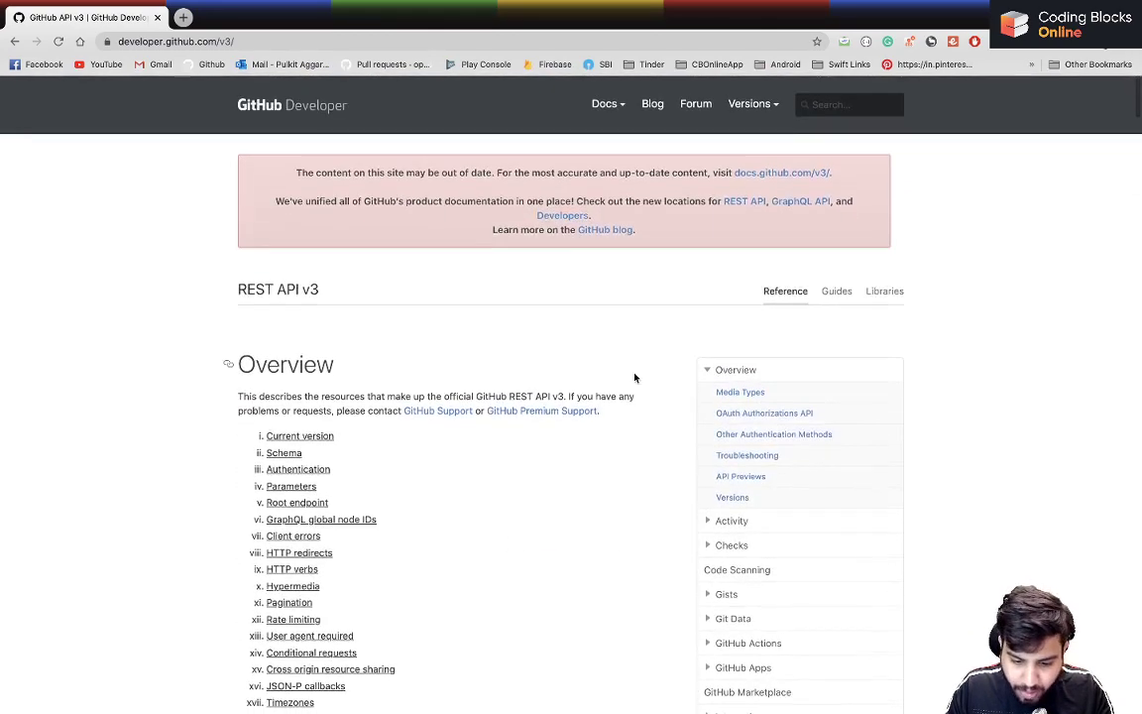
{"action": "scroll", "coordinate": [634, 377], "scroll_direction": "down", "scroll_amount": 1}
{"action": "scroll", "coordinate": [635, 378], "scroll_direction": "down", "scroll_amount": 3}
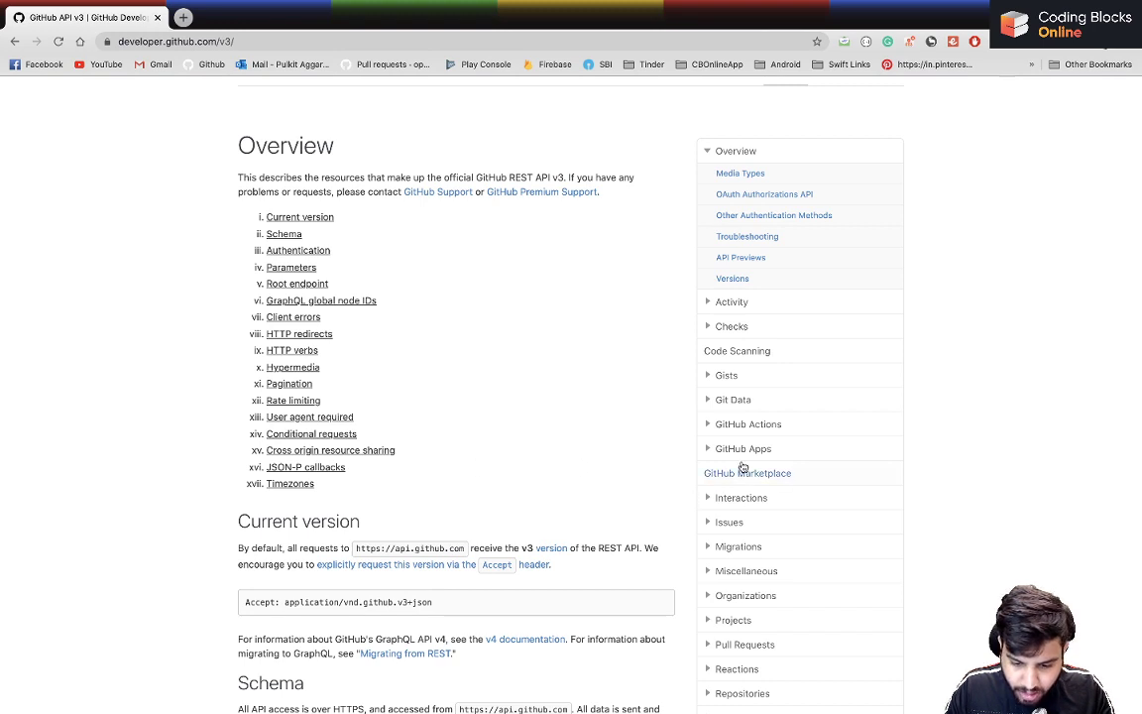
Go via Git Data to the Search API docs in the sidebar and look over its endpoints.
{"action": "left_click", "coordinate": [732, 400]}
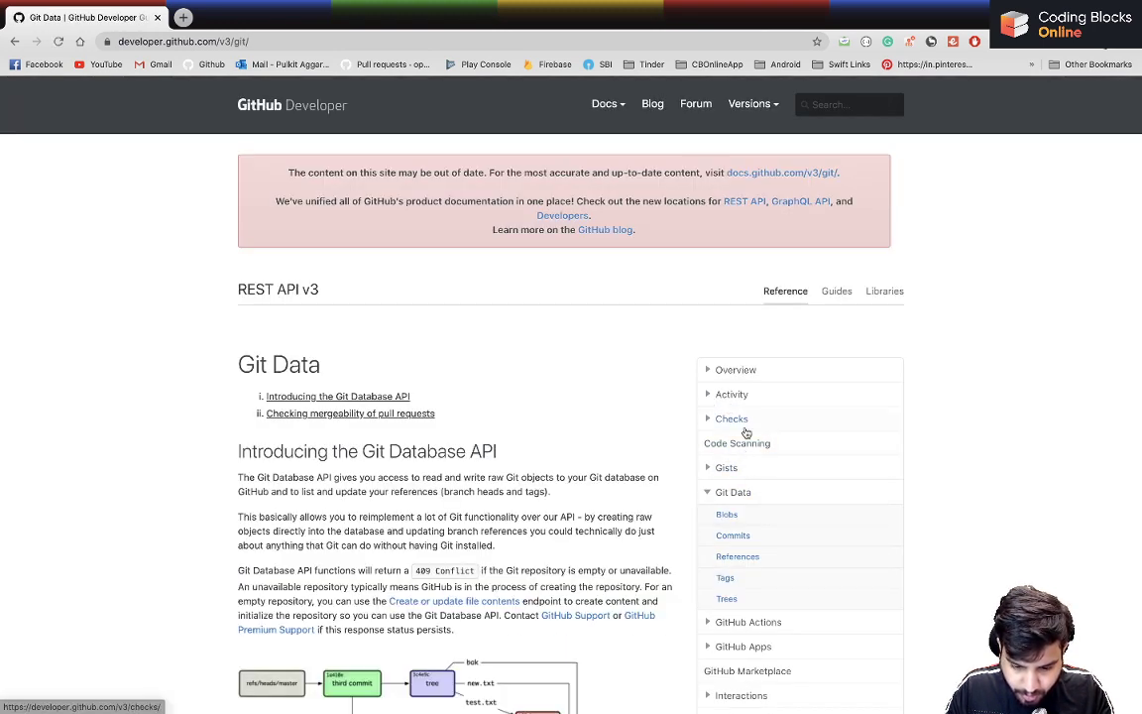
{"action": "scroll", "coordinate": [738, 408], "scroll_direction": "down", "scroll_amount": 4}
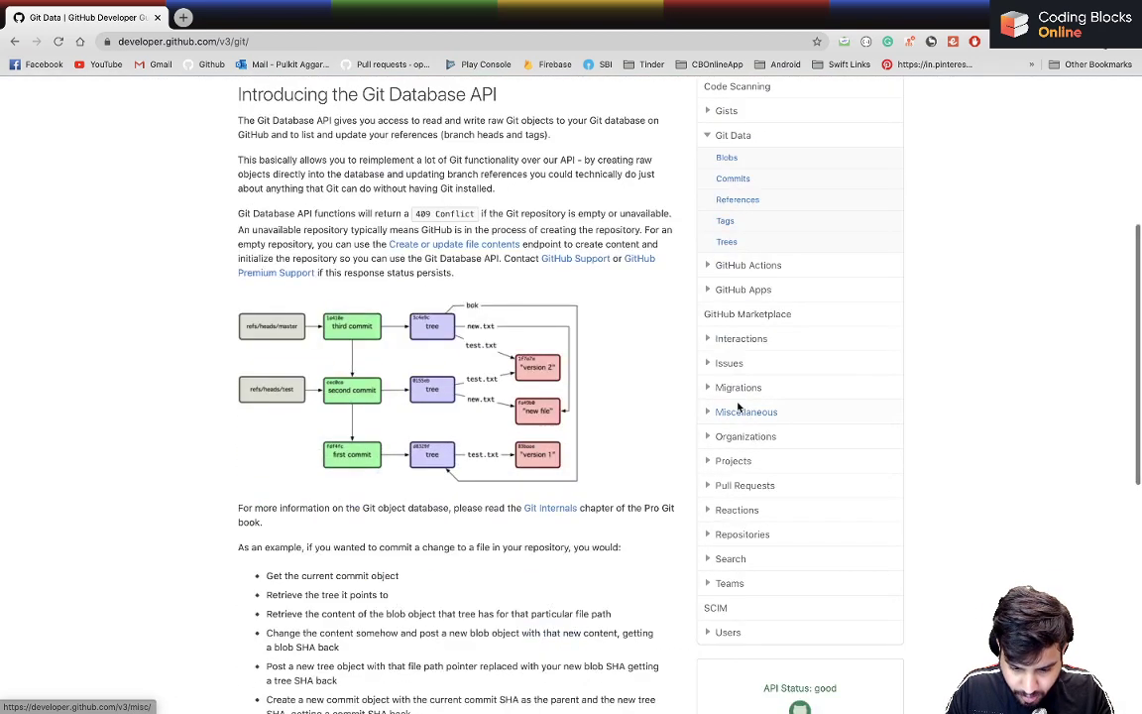
{"action": "left_click", "coordinate": [732, 558]}
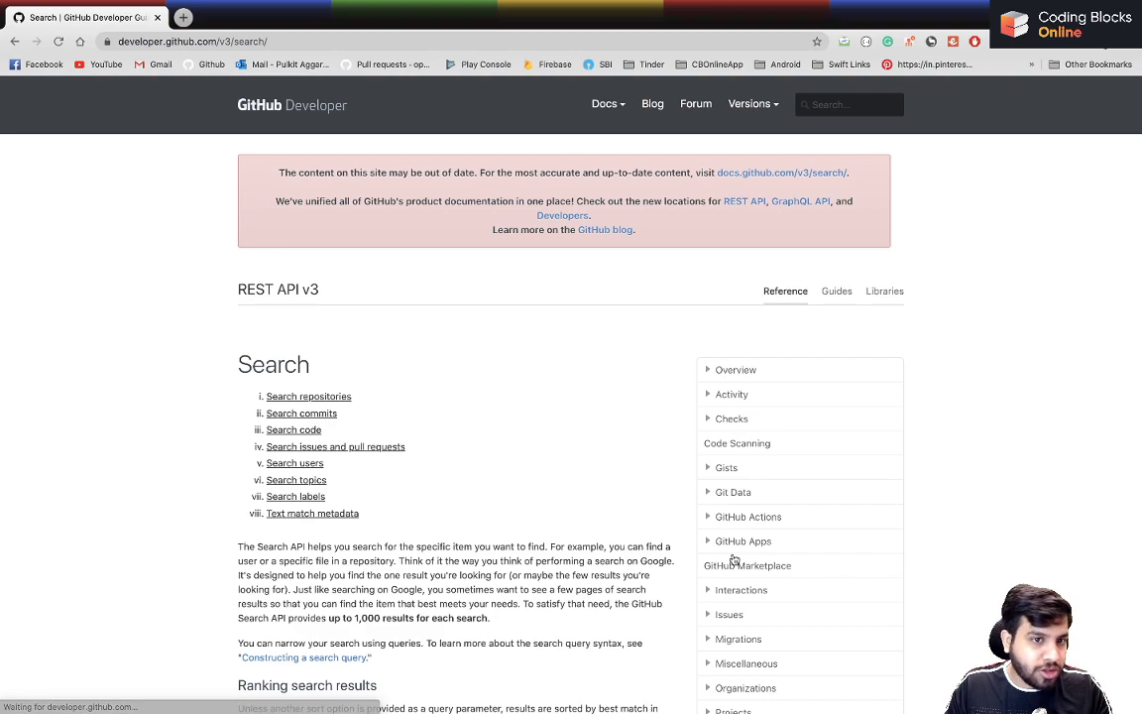
{"action": "scroll", "coordinate": [372, 417], "scroll_direction": "down", "scroll_amount": 3}
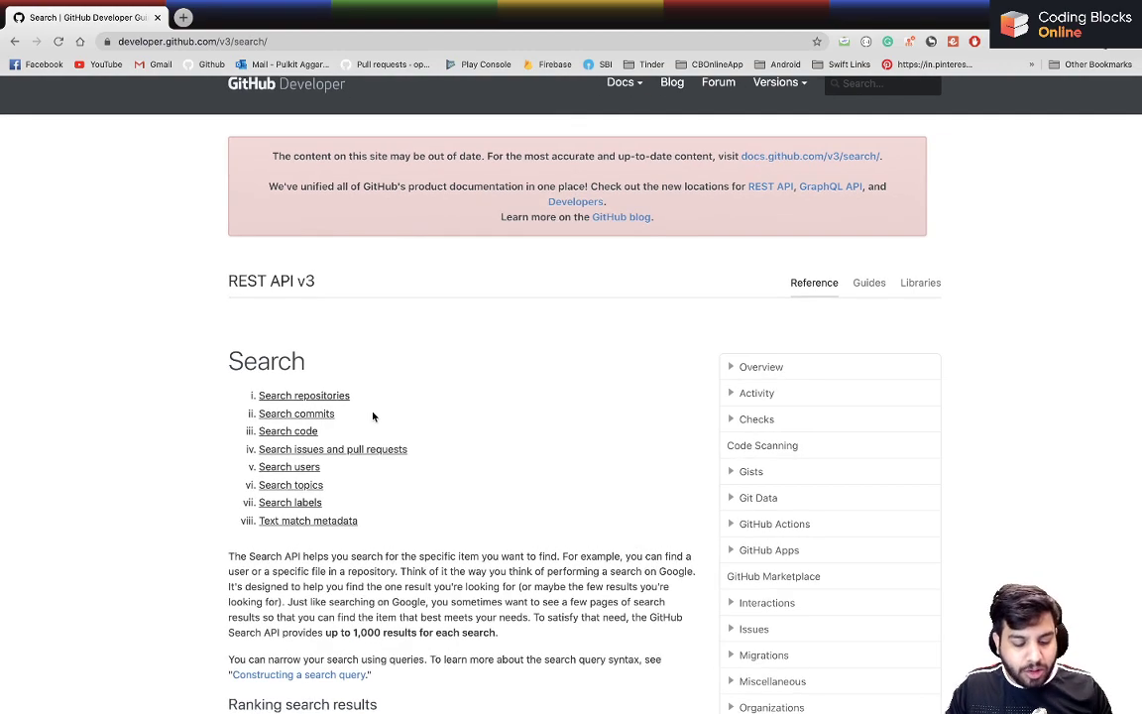
{"action": "scroll", "coordinate": [372, 416], "scroll_direction": "down", "scroll_amount": 3}
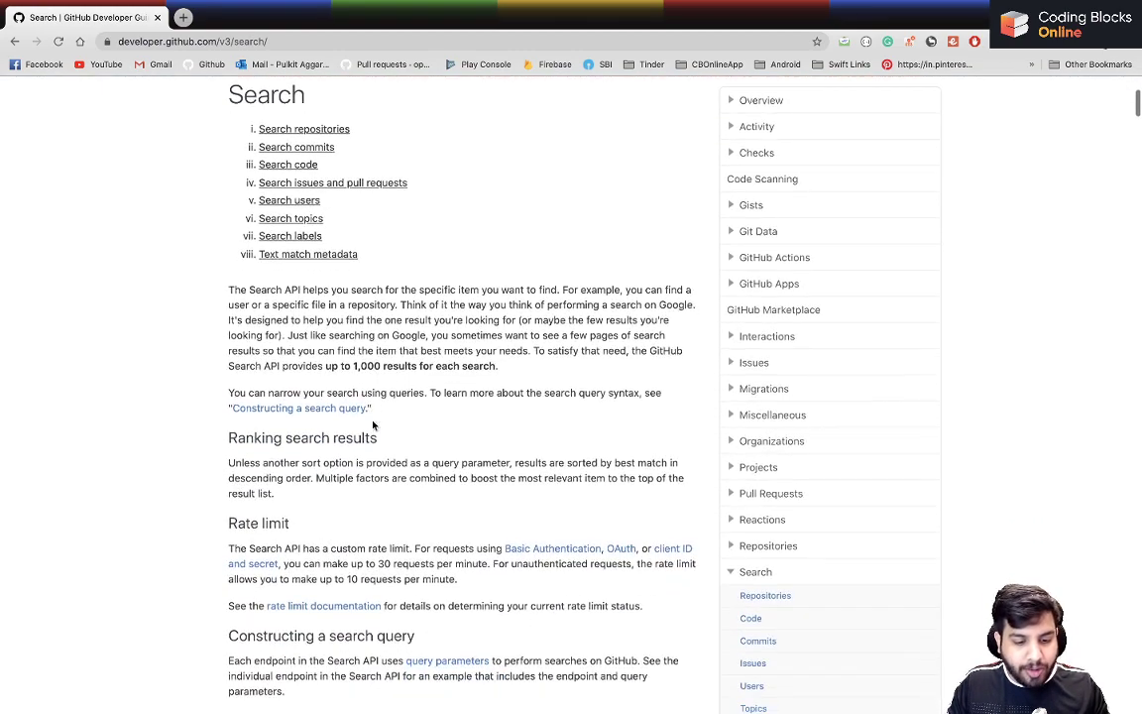
{"action": "scroll", "coordinate": [359, 219], "scroll_direction": "up", "scroll_amount": 3}
{"action": "scroll", "coordinate": [359, 219], "scroll_direction": "up", "scroll_amount": 2}
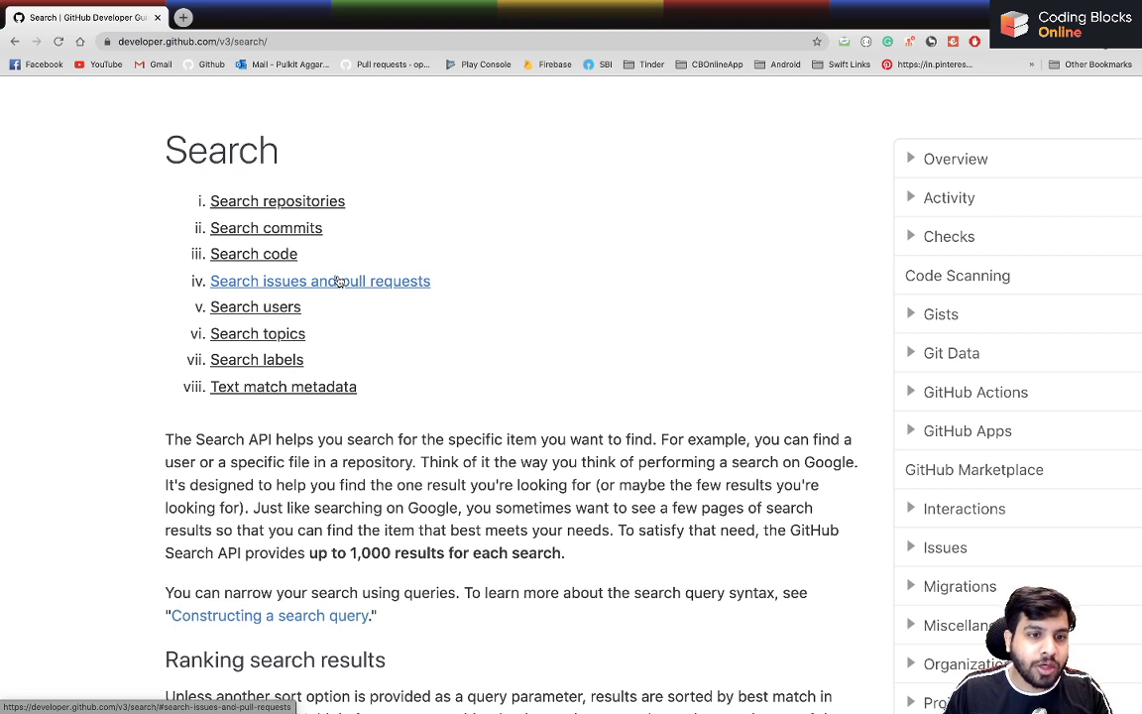
Jump to Search topics and scroll to its q parameter and featured Ruby topics curl example.
{"action": "left_click", "coordinate": [285, 337]}
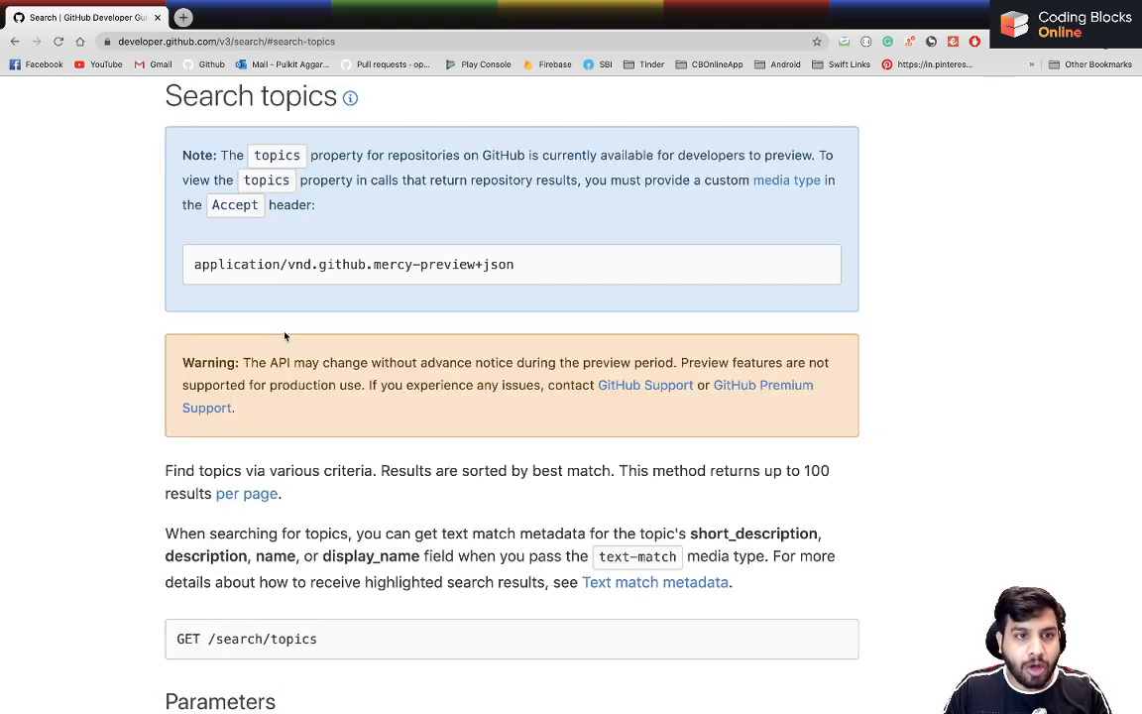
{"action": "scroll", "coordinate": [285, 336], "scroll_direction": "down", "scroll_amount": 2}
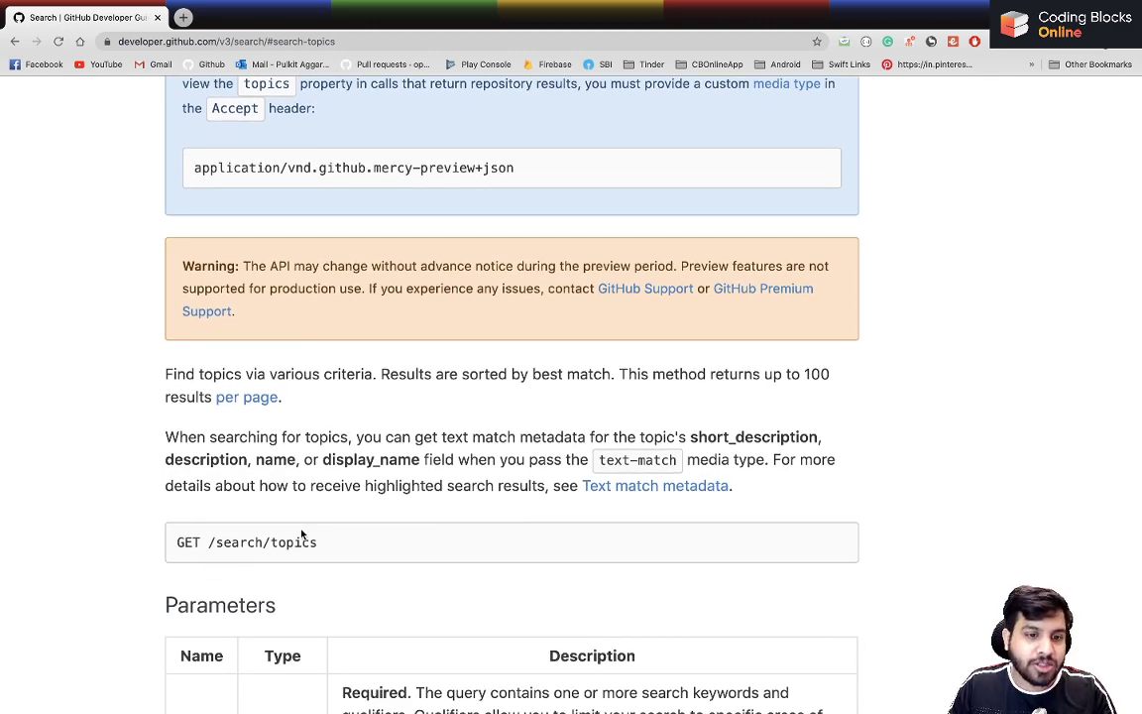
{"action": "scroll", "coordinate": [287, 545], "scroll_direction": "down", "scroll_amount": 4}
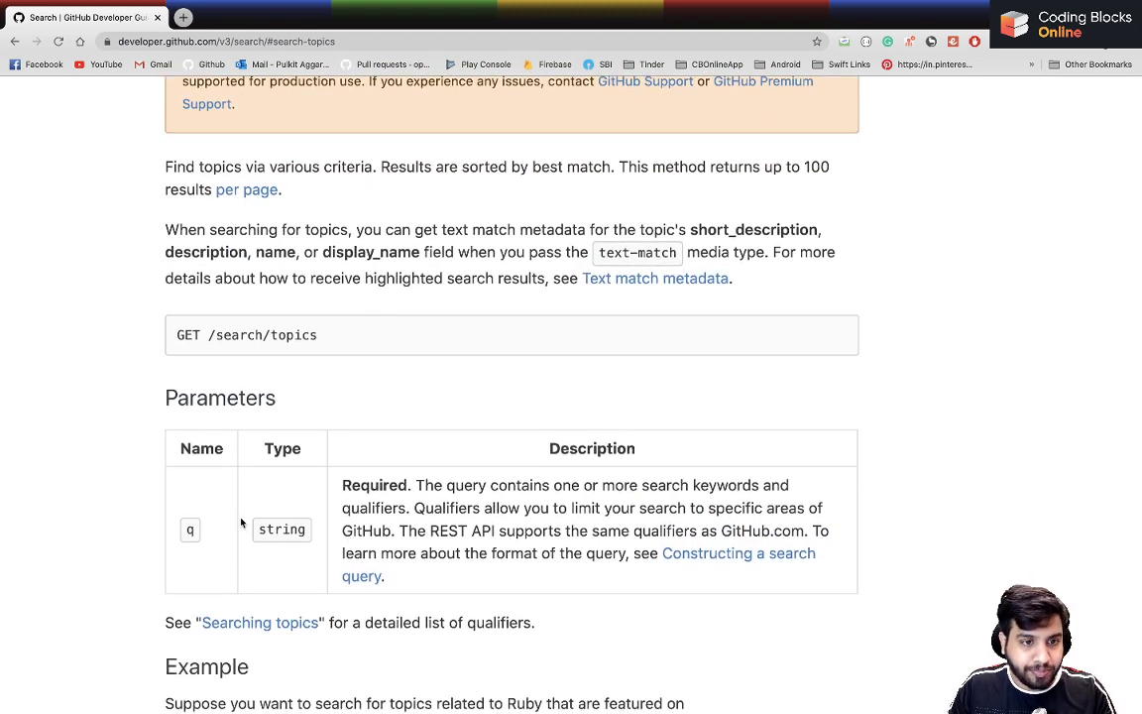
{"action": "scroll", "coordinate": [240, 525], "scroll_direction": "down", "scroll_amount": 2}
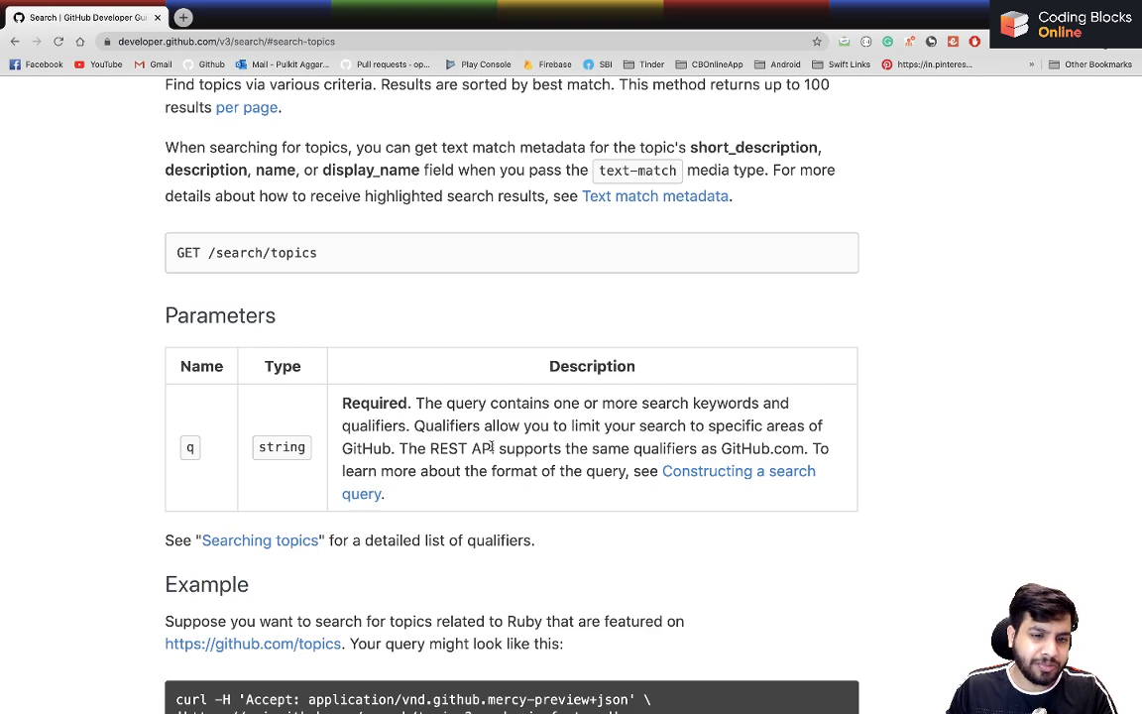
{"action": "scroll", "coordinate": [491, 448], "scroll_direction": "down", "scroll_amount": 4}
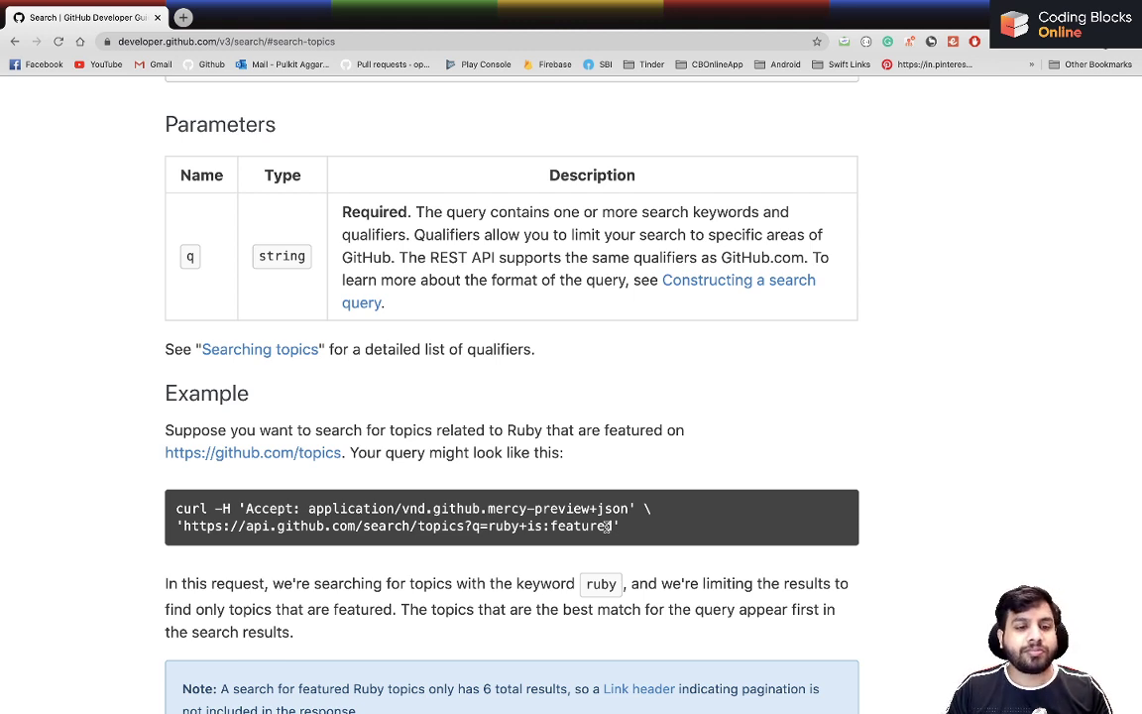
{"action": "left_click", "coordinate": [241, 525]}
{"action": "left_click", "coordinate": [347, 530]}
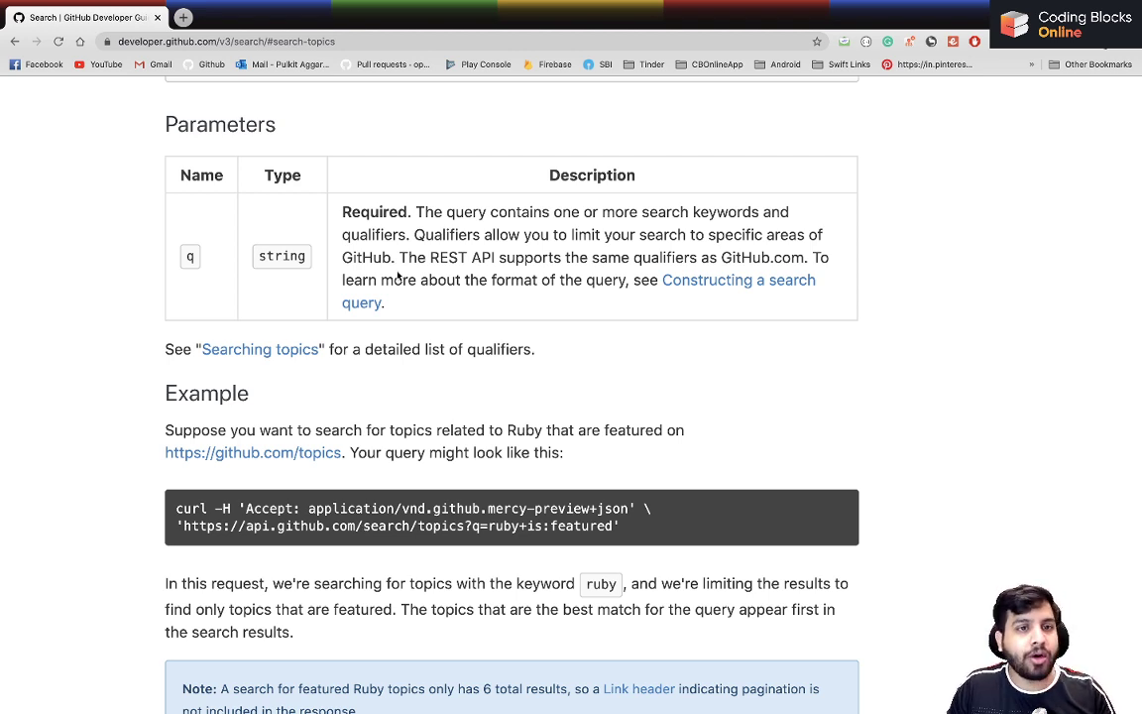
Search Google for 'swagger api' and open the Swagger website.
{"action": "left_click", "coordinate": [373, 39]}
{"action": "type", "text": "swagger "}
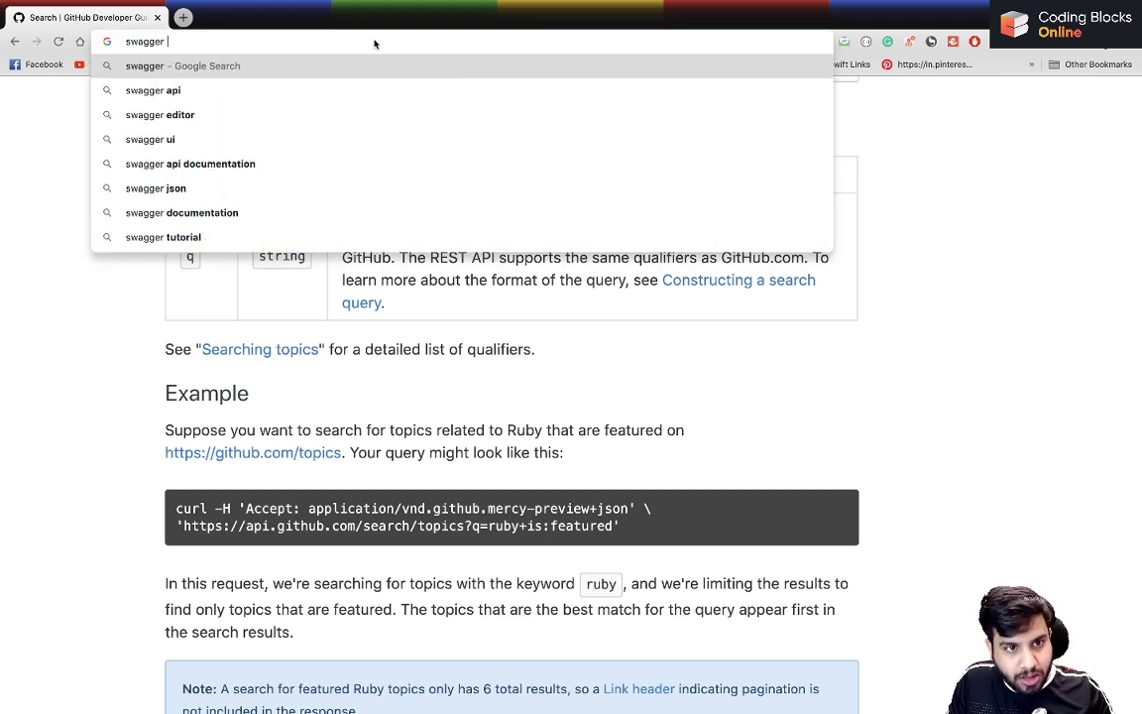
{"action": "type", "text": "api"}
{"action": "key", "text": "Return"}
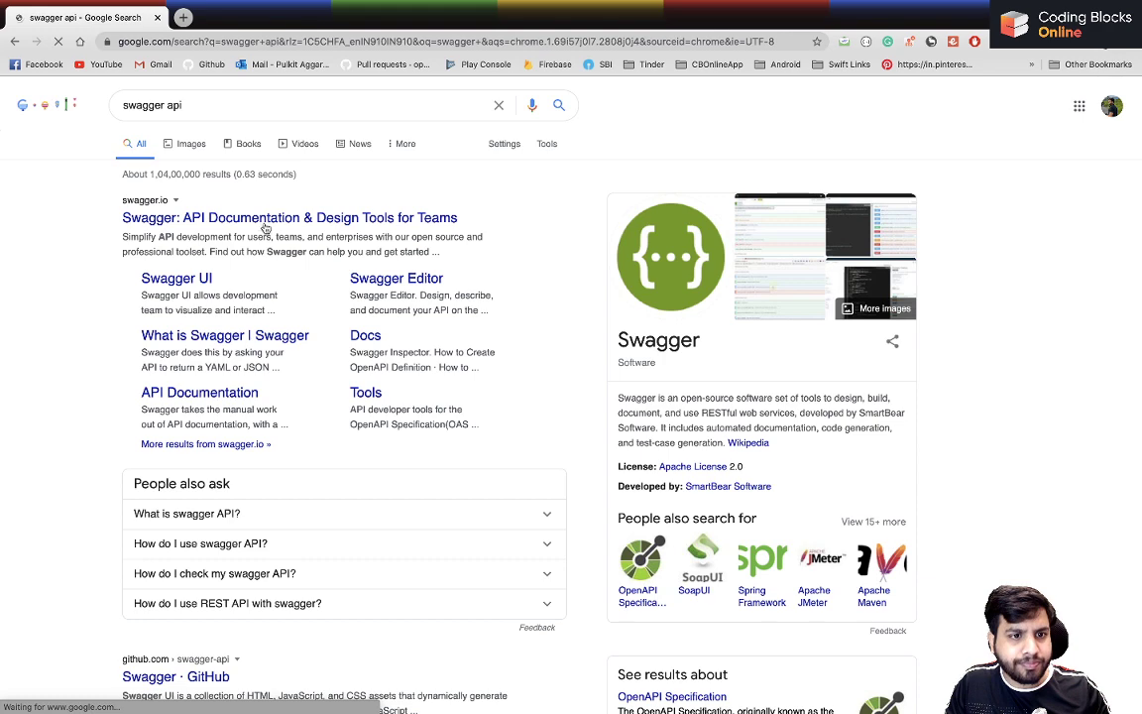
{"action": "left_click", "coordinate": [259, 220]}
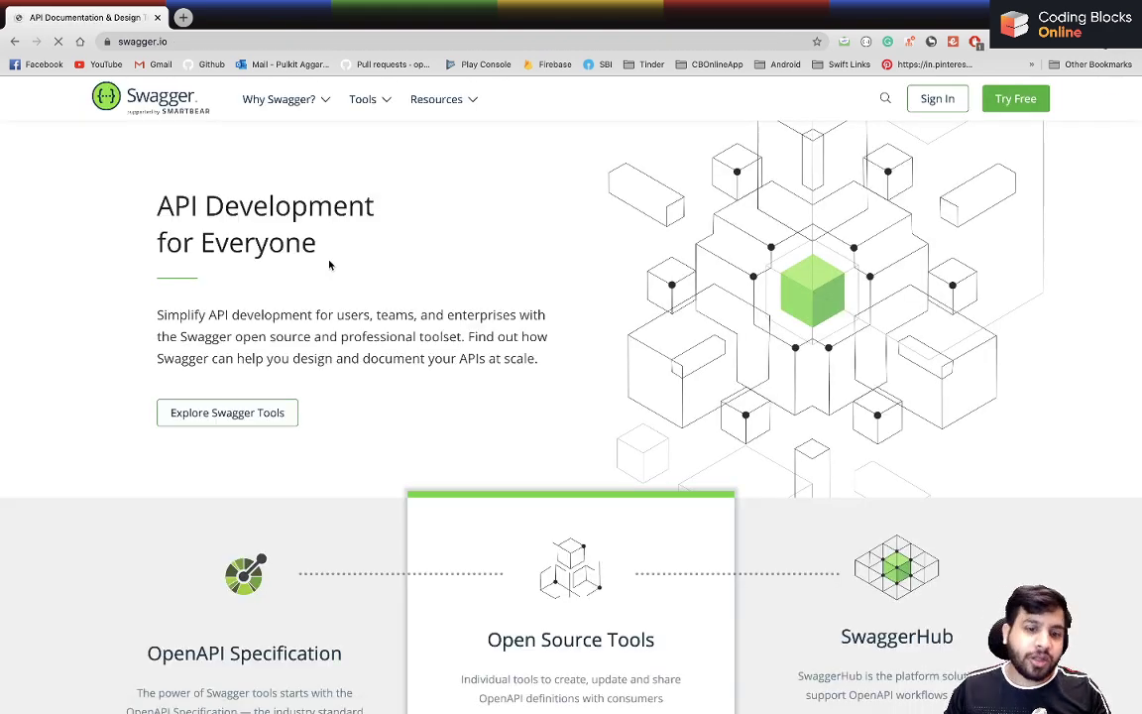
{"action": "scroll", "coordinate": [330, 265], "scroll_direction": "down", "scroll_amount": 3}
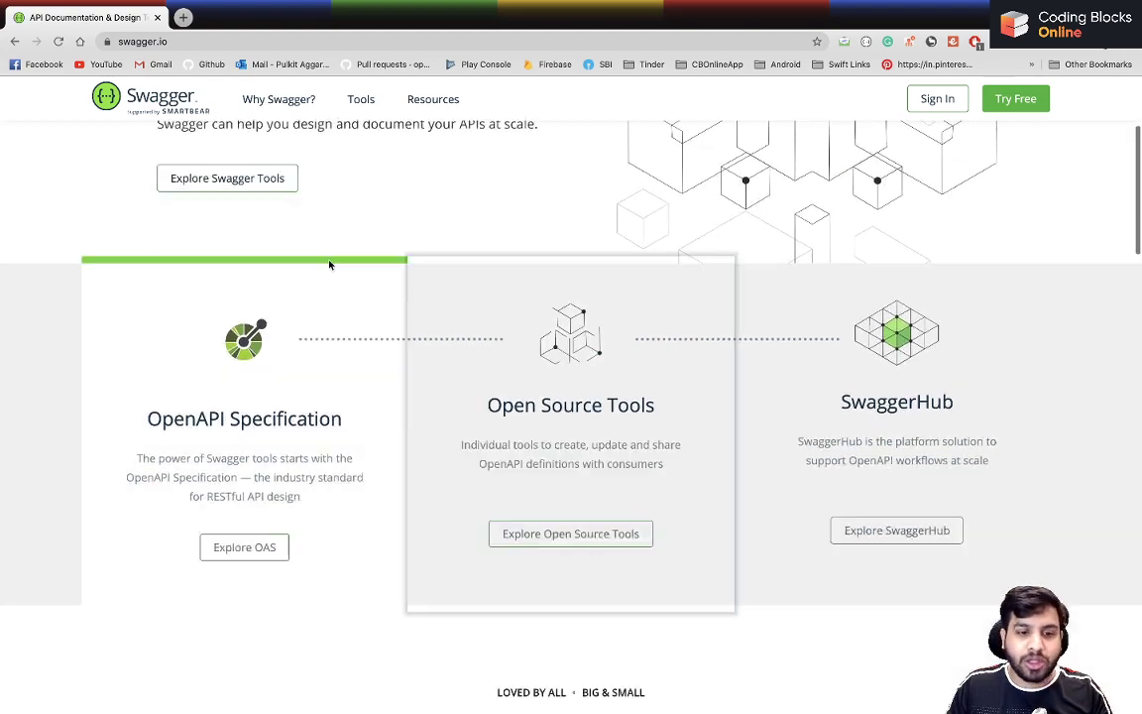
{"action": "scroll", "coordinate": [330, 265], "scroll_direction": "down", "scroll_amount": 8}
{"action": "scroll", "coordinate": [330, 266], "scroll_direction": "up", "scroll_amount": 3}
{"action": "scroll", "coordinate": [330, 266], "scroll_direction": "up", "scroll_amount": 4}
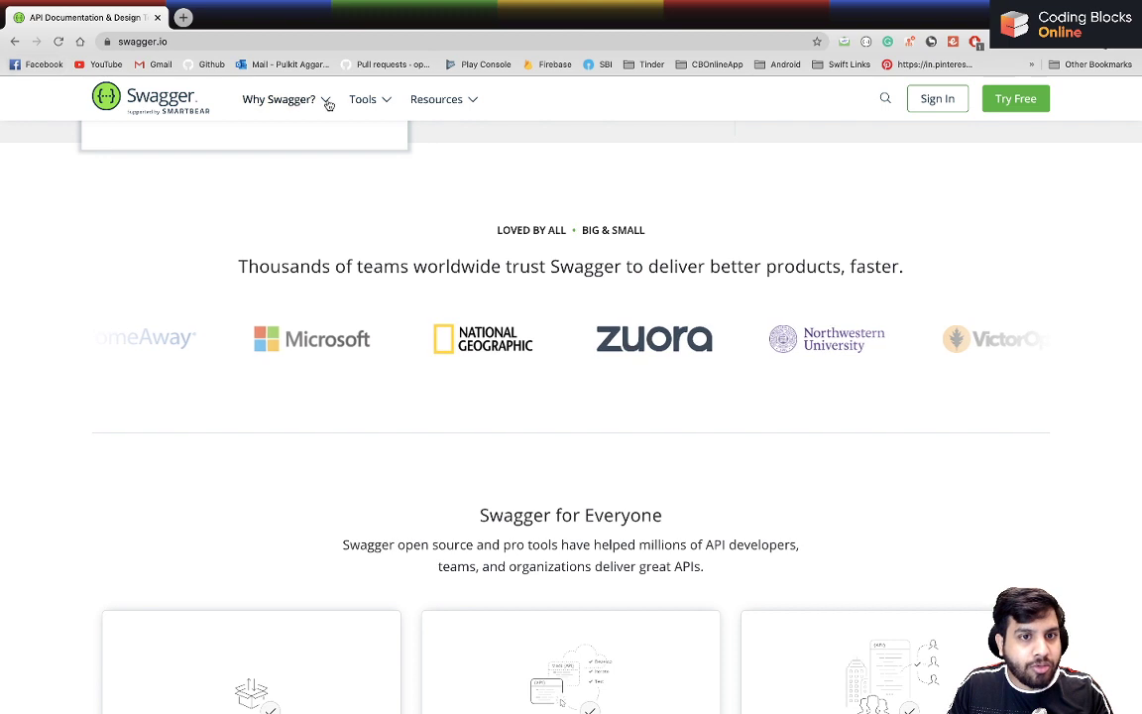
View the OpenAPI & Swagger page from the Why Swagger menu, then return to the results.
{"action": "left_click", "coordinate": [297, 102]}
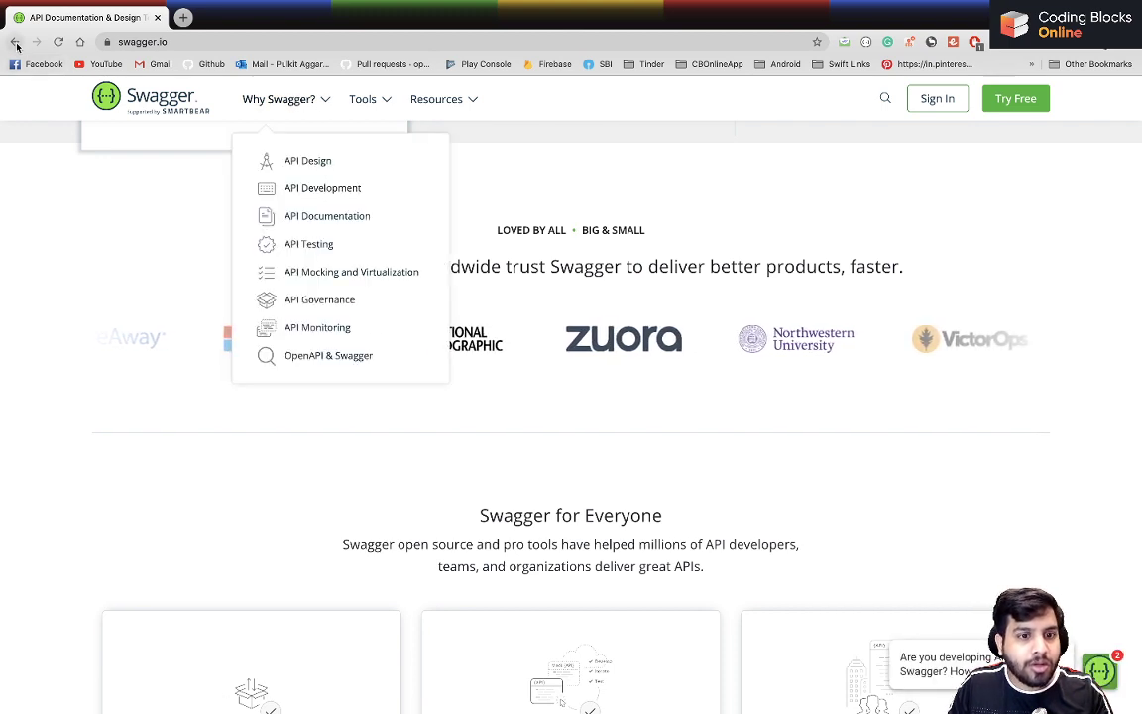
{"action": "left_click", "coordinate": [311, 359]}
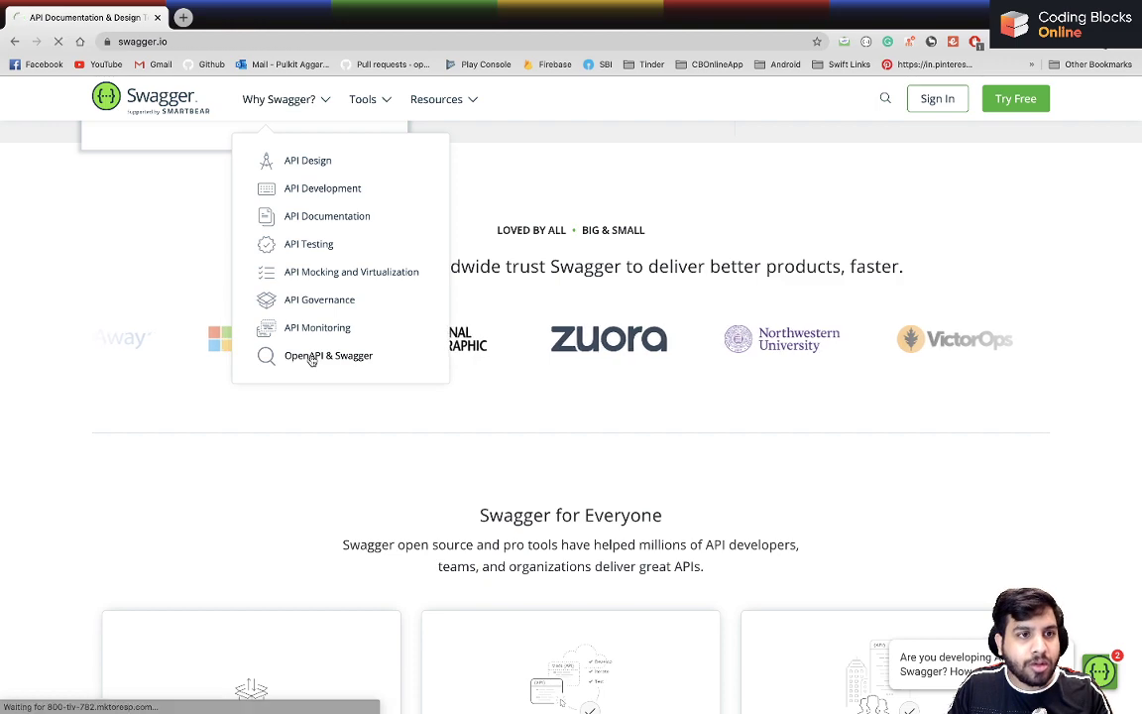
{"action": "scroll", "coordinate": [310, 359], "scroll_direction": "down", "scroll_amount": 7}
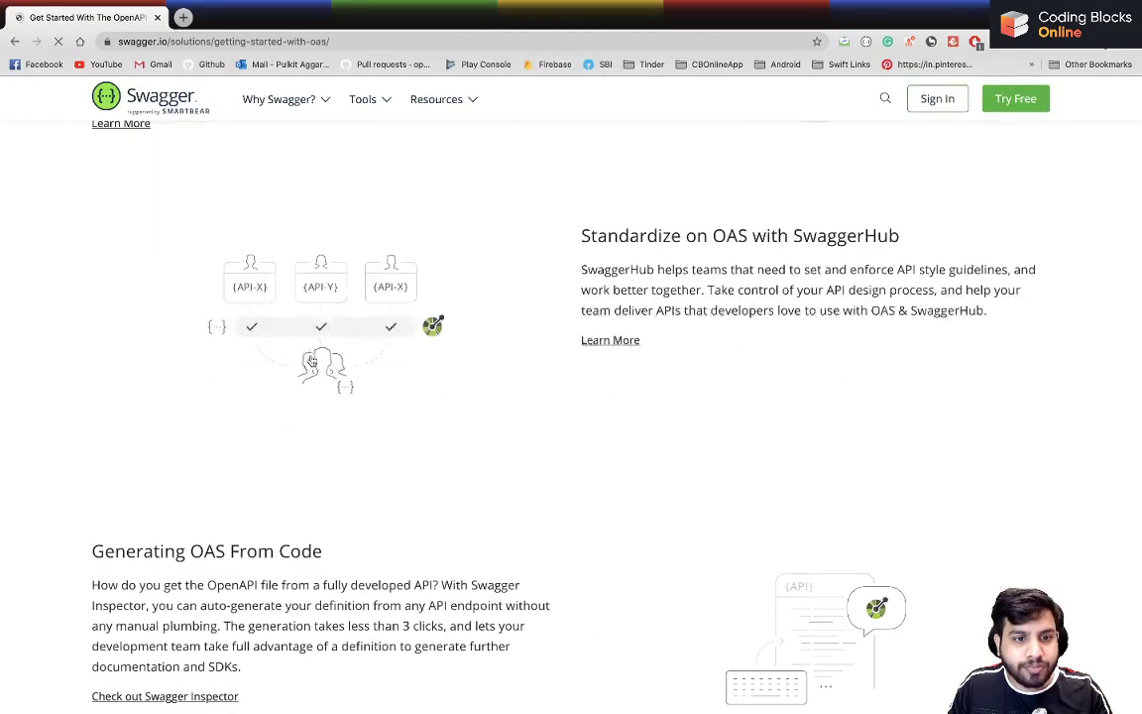
{"action": "left_click", "coordinate": [14, 41]}
{"action": "left_click", "coordinate": [14, 40]}
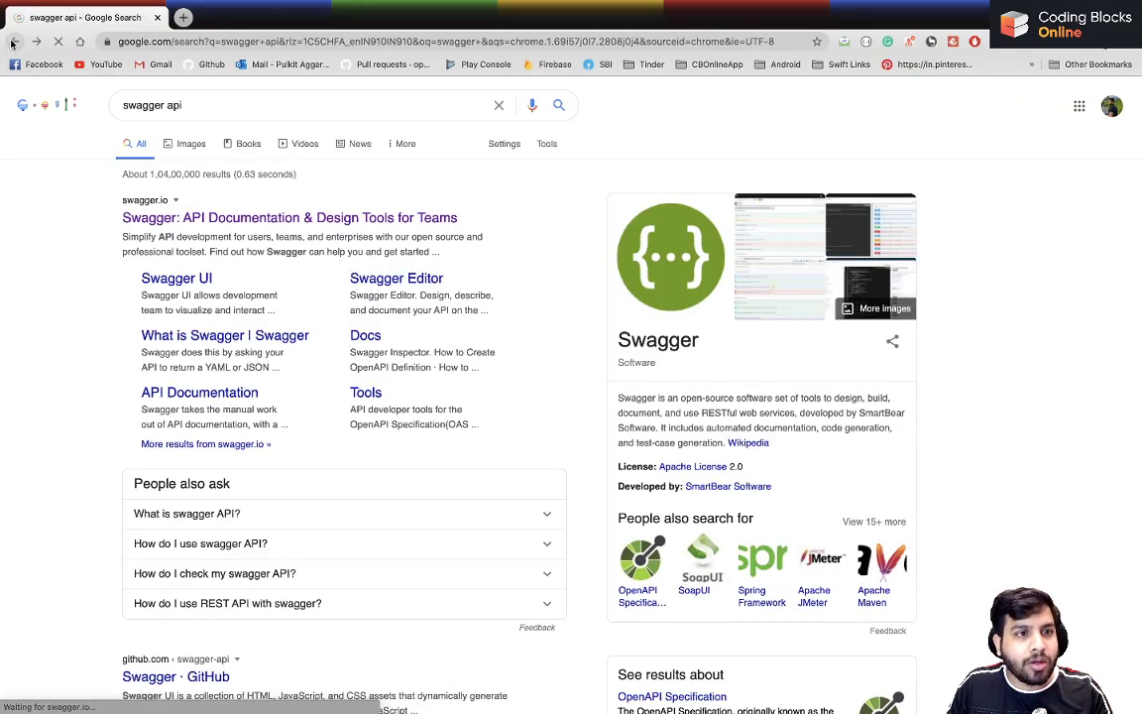
Look at the Swagger GitHub organisation page and return to the 'swagger api' results.
{"action": "left_click", "coordinate": [226, 112]}
{"action": "scroll", "coordinate": [252, 446], "scroll_direction": "down", "scroll_amount": 3}
{"action": "left_click", "coordinate": [184, 501]}
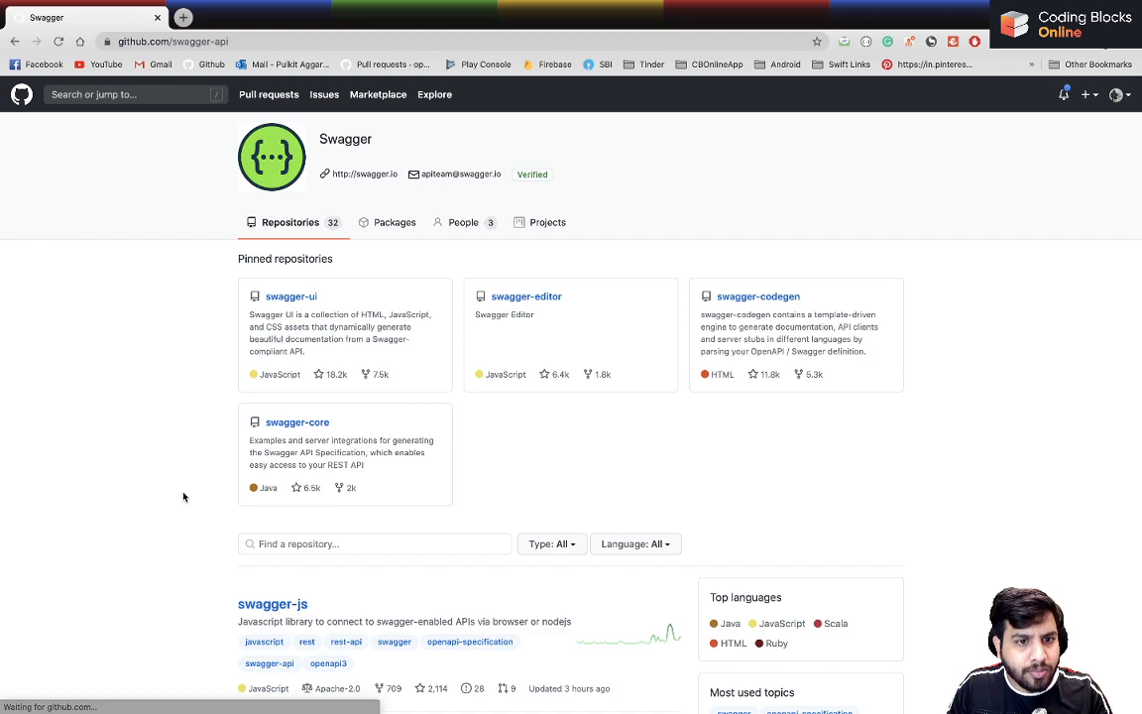
{"action": "scroll", "coordinate": [184, 497], "scroll_direction": "down", "scroll_amount": 5}
{"action": "key", "text": "alt+Left"}
{"action": "scroll", "coordinate": [183, 515], "scroll_direction": "down", "scroll_amount": 5}
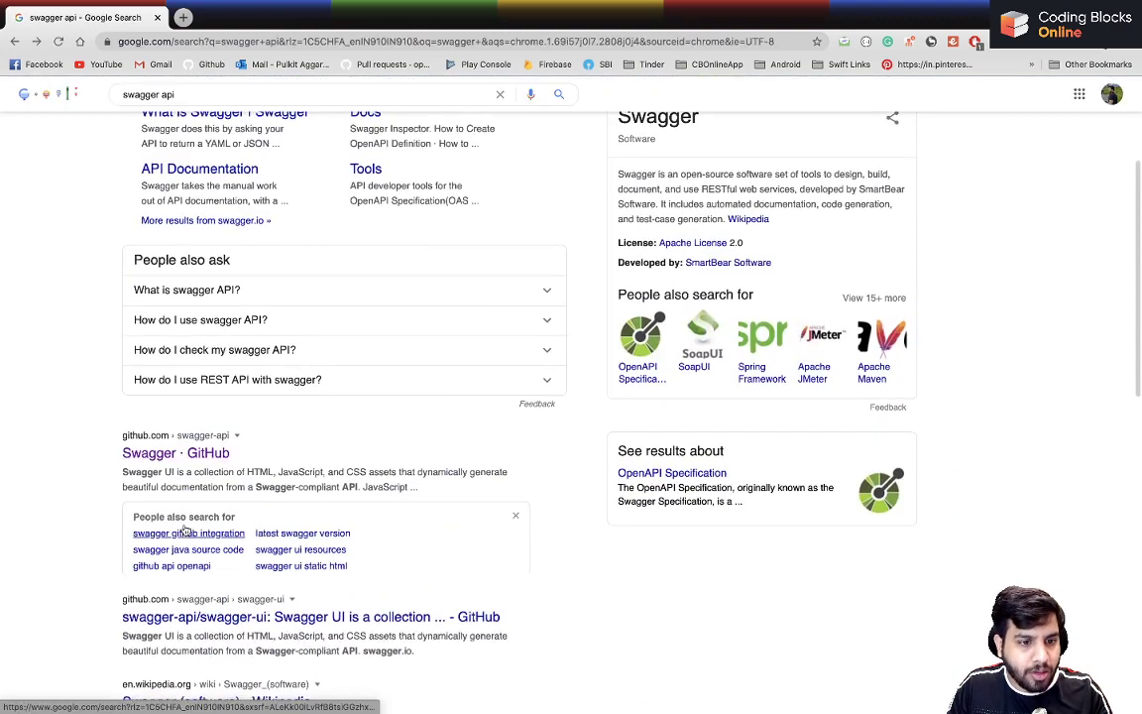
{"action": "scroll", "coordinate": [183, 540], "scroll_direction": "up", "scroll_amount": 5}
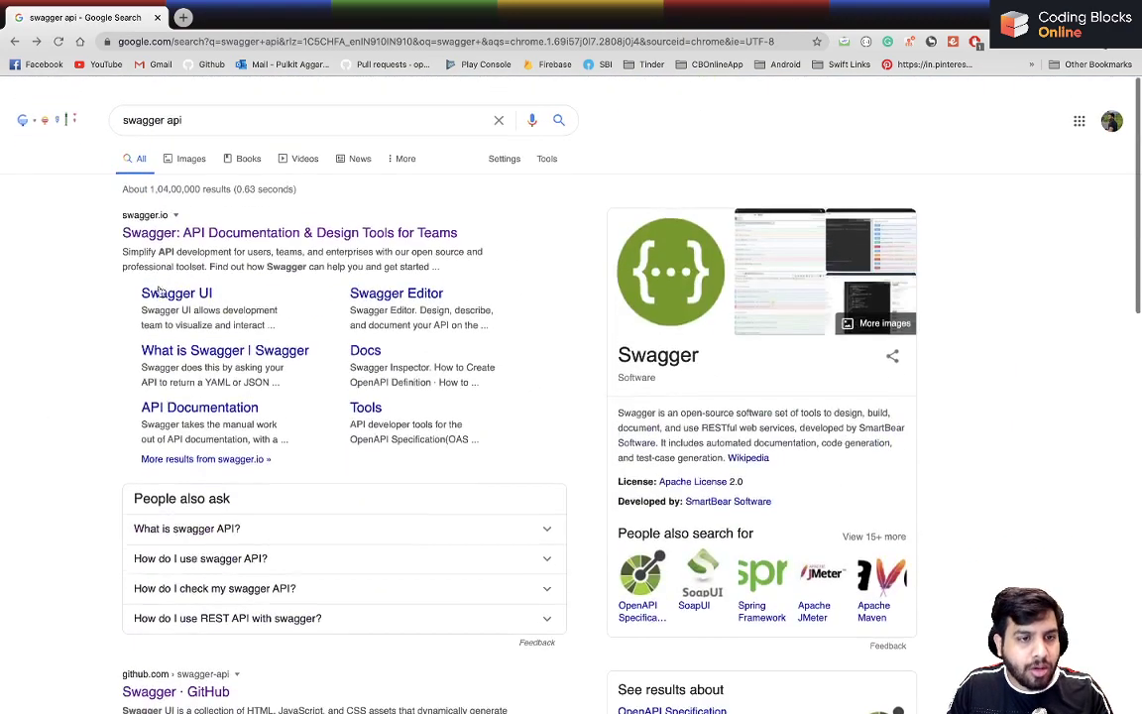
Search Google for 'swagger api example' and open the Adding Examples - Swagger page.
{"action": "left_click", "coordinate": [228, 107]}
{"action": "type", "text": "git"}
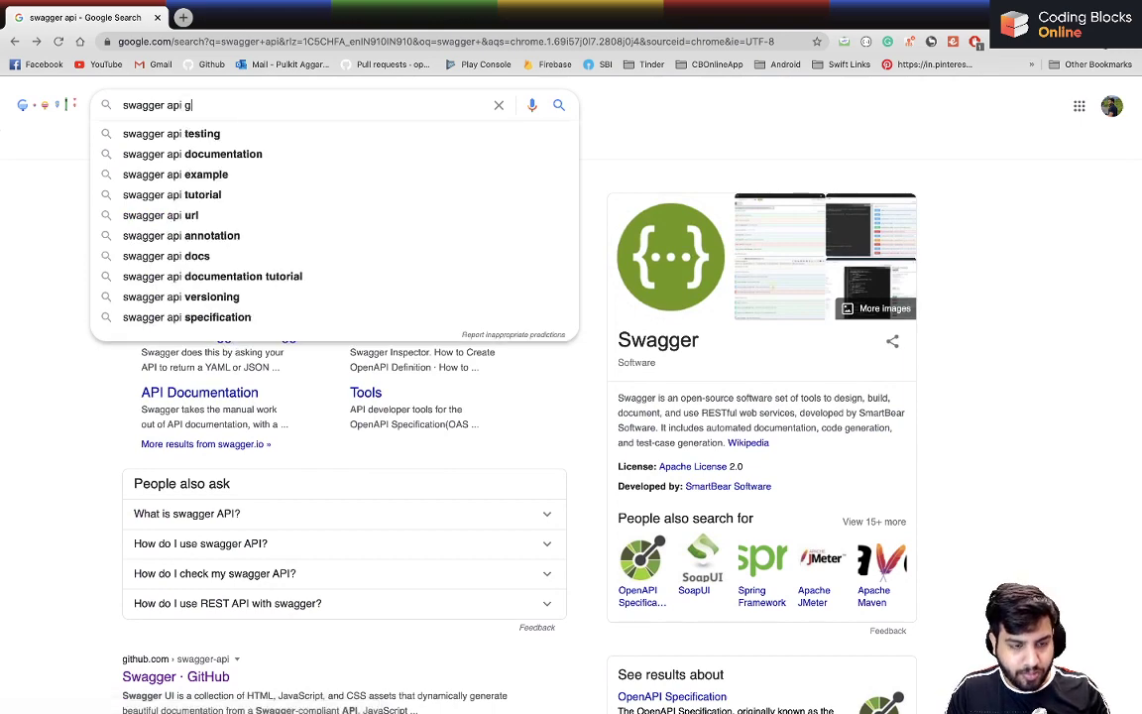
{"action": "key", "text": "BackSpace"}
{"action": "key", "text": "BackSpace"}
{"action": "key", "text": "BackSpace"}
{"action": "type", "text": "example"}
{"action": "key", "text": "Return"}
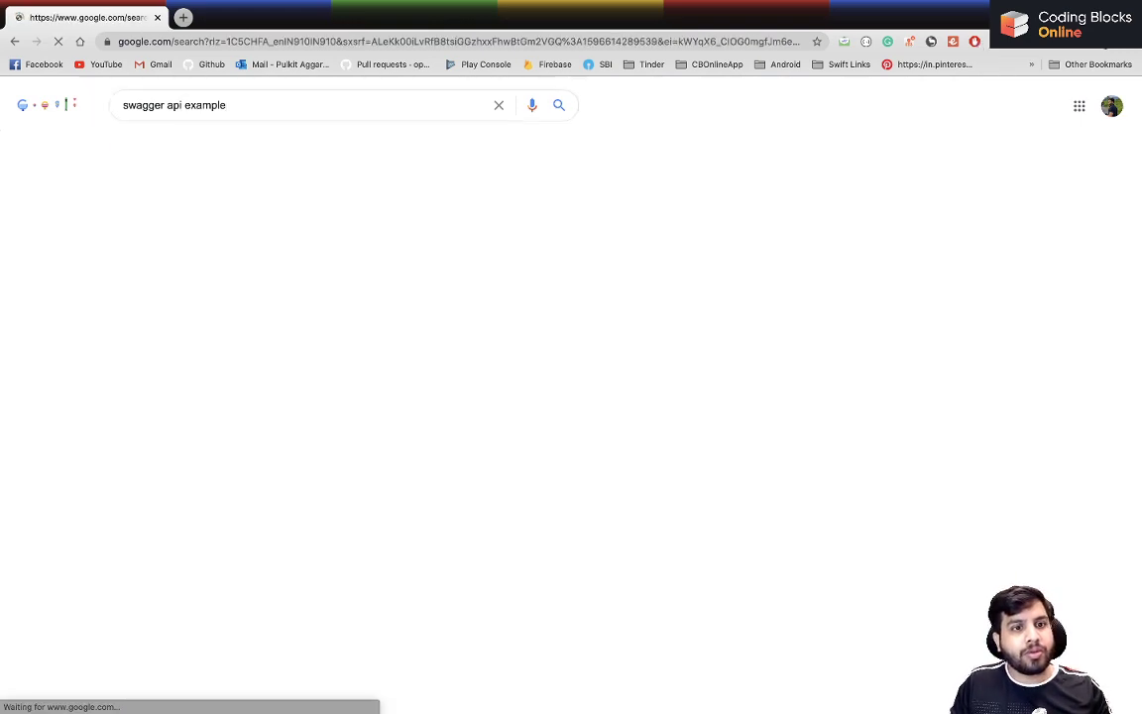
{"action": "left_click", "coordinate": [231, 222]}
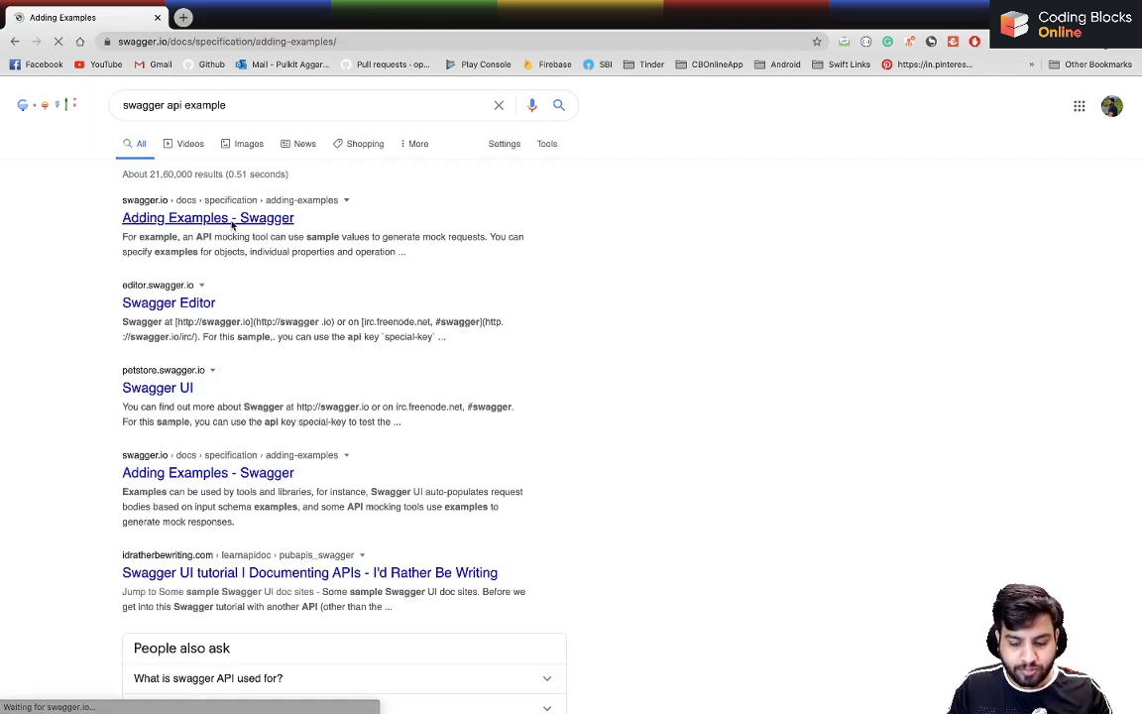
{"action": "scroll", "coordinate": [465, 294], "scroll_direction": "down", "scroll_amount": 15}
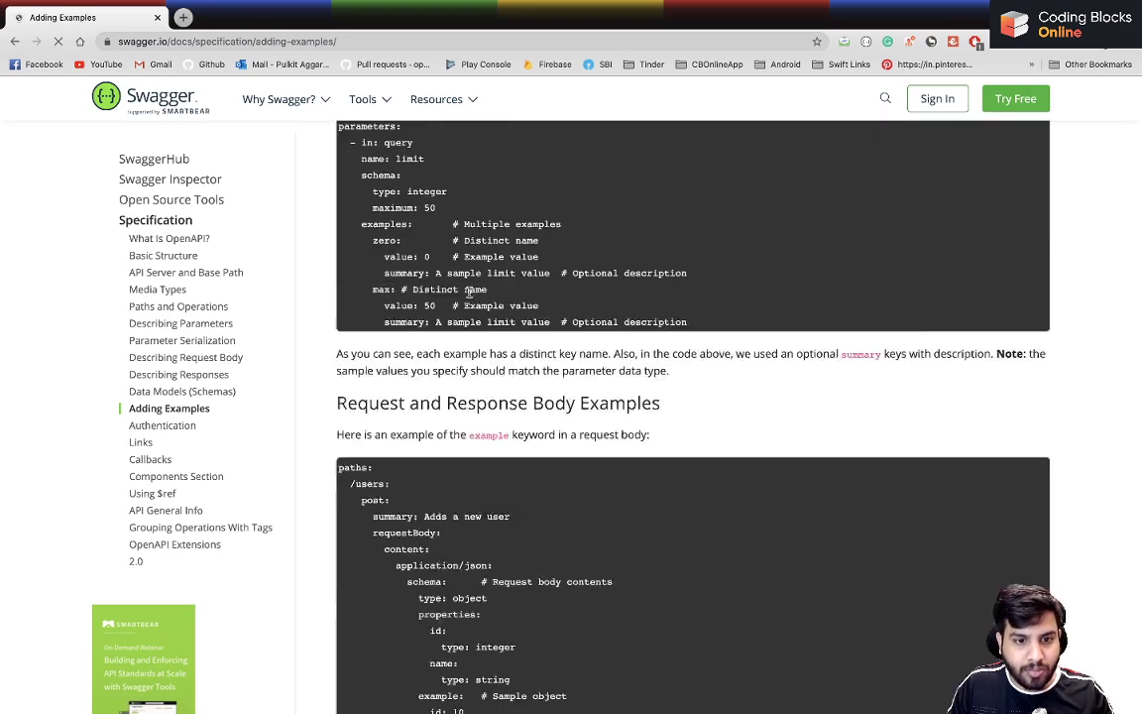
{"action": "scroll", "coordinate": [471, 296], "scroll_direction": "left", "scroll_amount": 5}
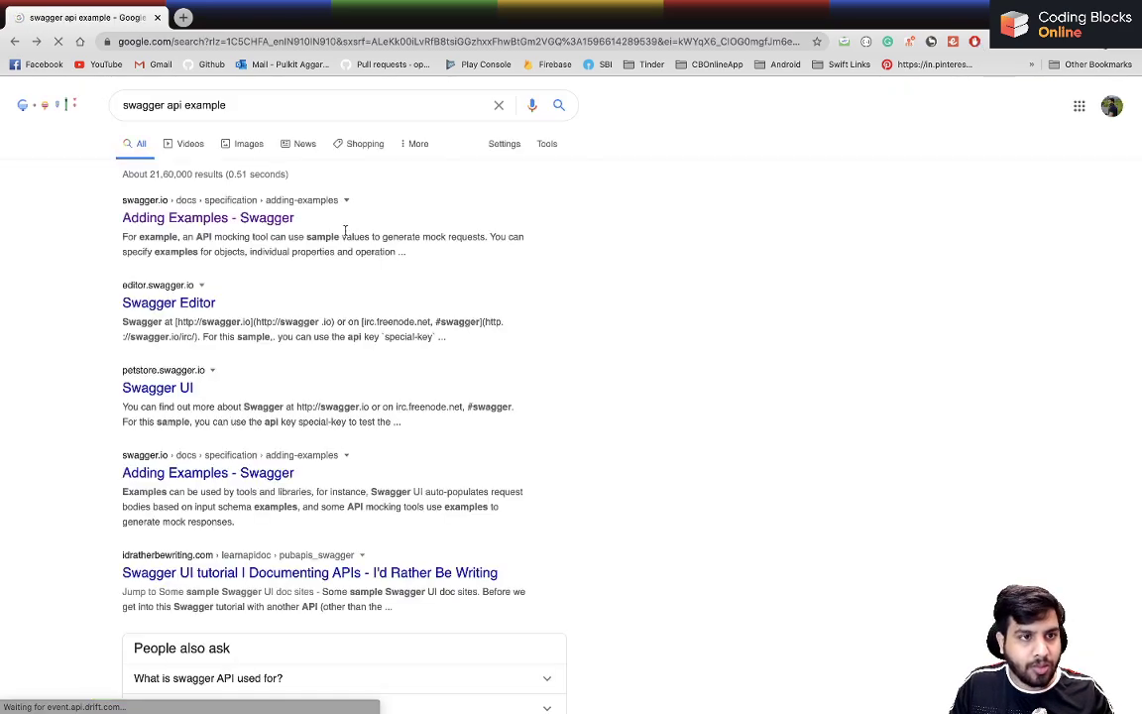
Open the online Swagger Editor and look over the sample Petstore definition.
{"action": "left_click", "coordinate": [156, 393]}
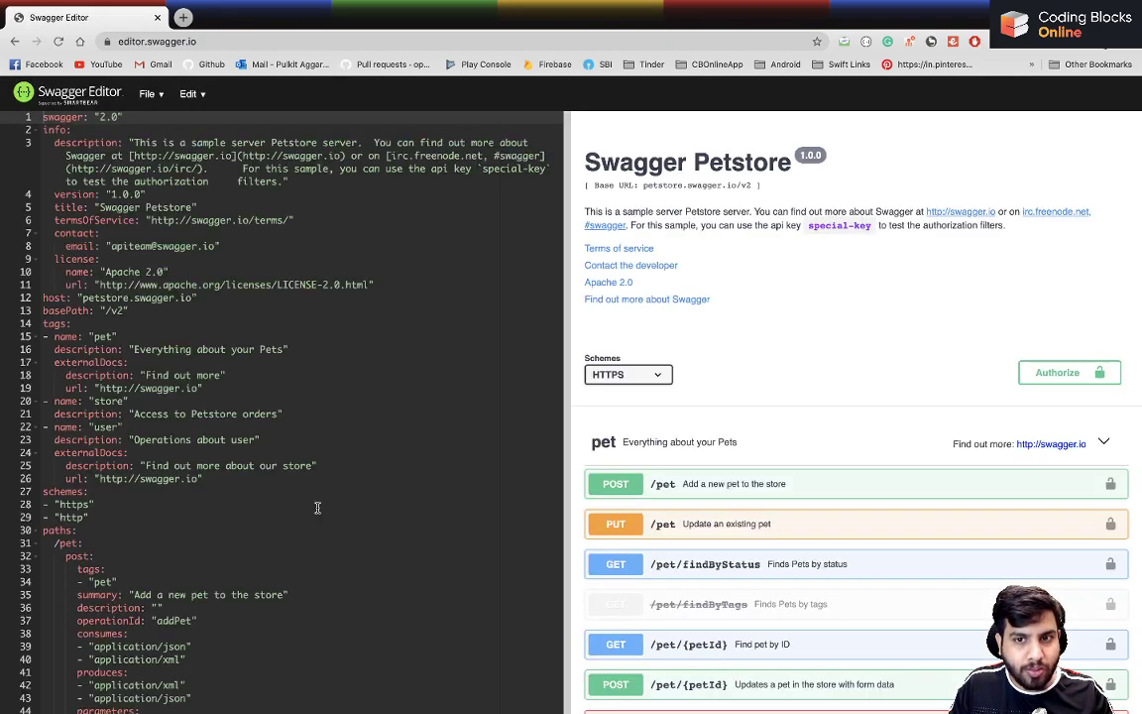
{"action": "scroll", "coordinate": [658, 470], "scroll_direction": "down", "scroll_amount": 5}
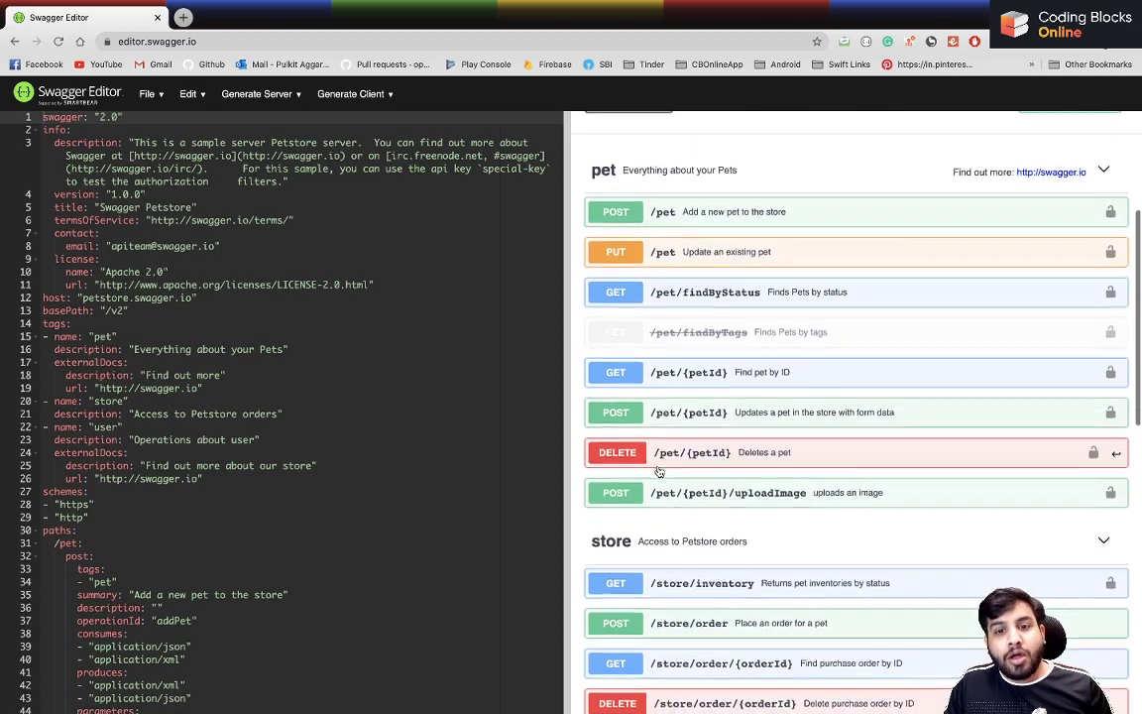
{"action": "scroll", "coordinate": [658, 470], "scroll_direction": "up", "scroll_amount": 1}
{"action": "scroll", "coordinate": [658, 470], "scroll_direction": "up", "scroll_amount": 1}
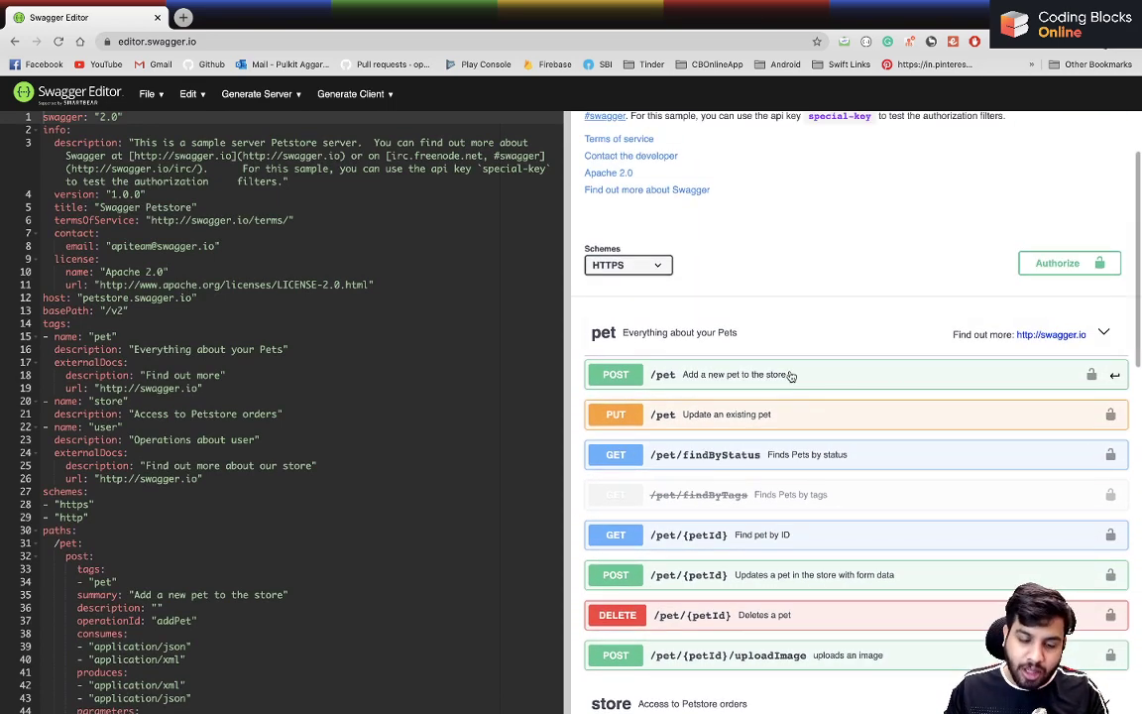
{"action": "scroll", "coordinate": [790, 375], "scroll_direction": "down", "scroll_amount": 1}
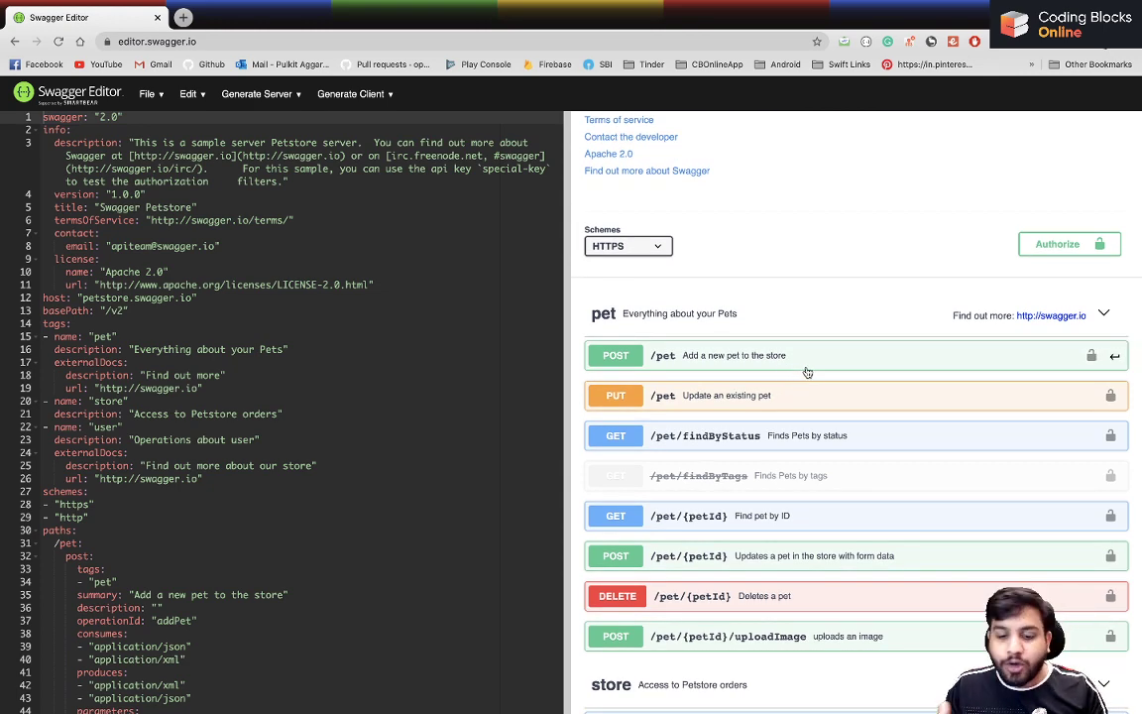
{"action": "left_click", "coordinate": [806, 371]}
{"action": "scroll", "coordinate": [804, 372], "scroll_direction": "down", "scroll_amount": 1}
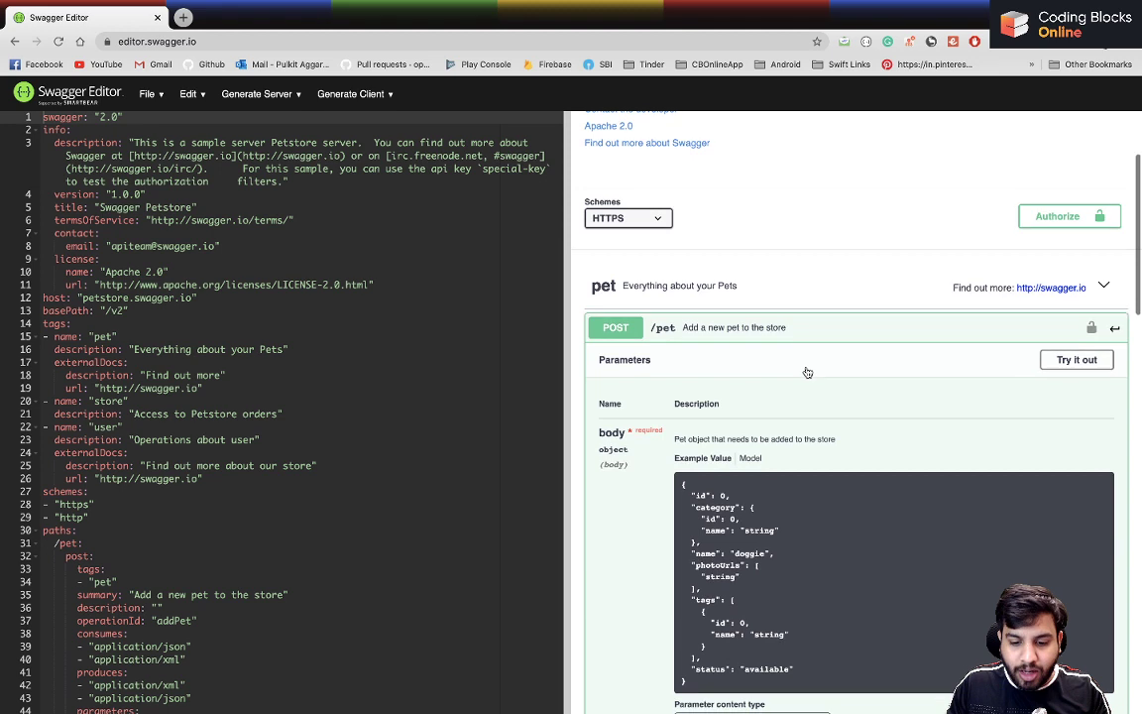
{"action": "left_click", "coordinate": [753, 336]}
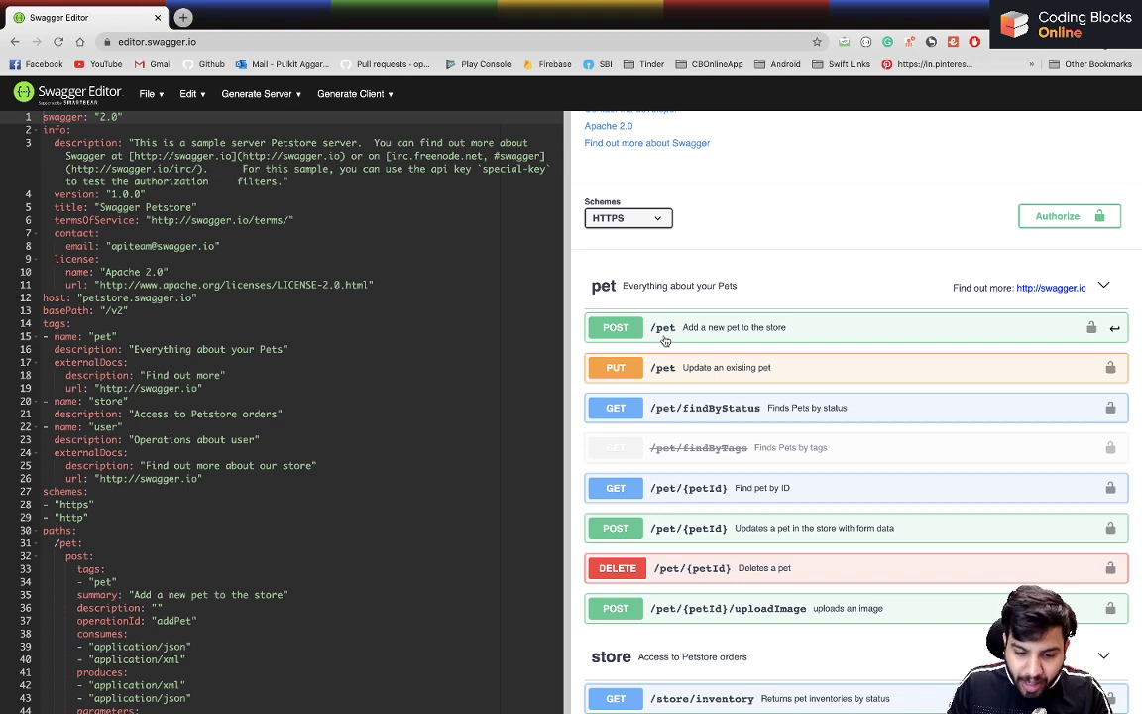
{"action": "left_click", "coordinate": [625, 219]}
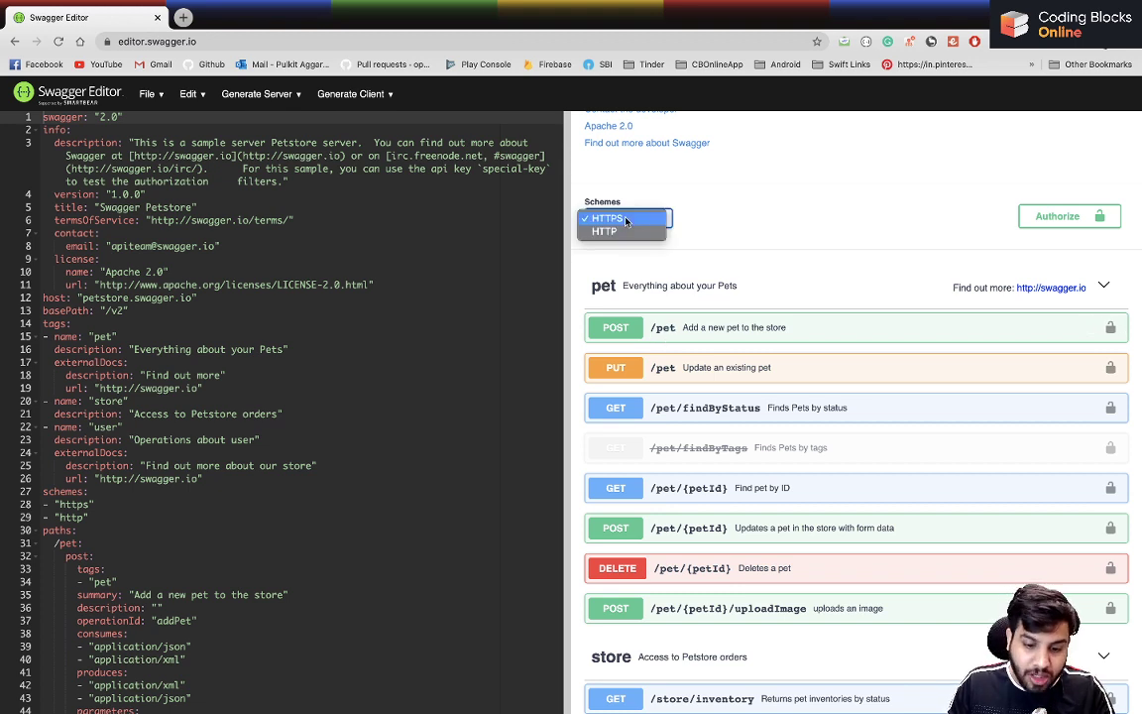
{"action": "left_click", "coordinate": [626, 219]}
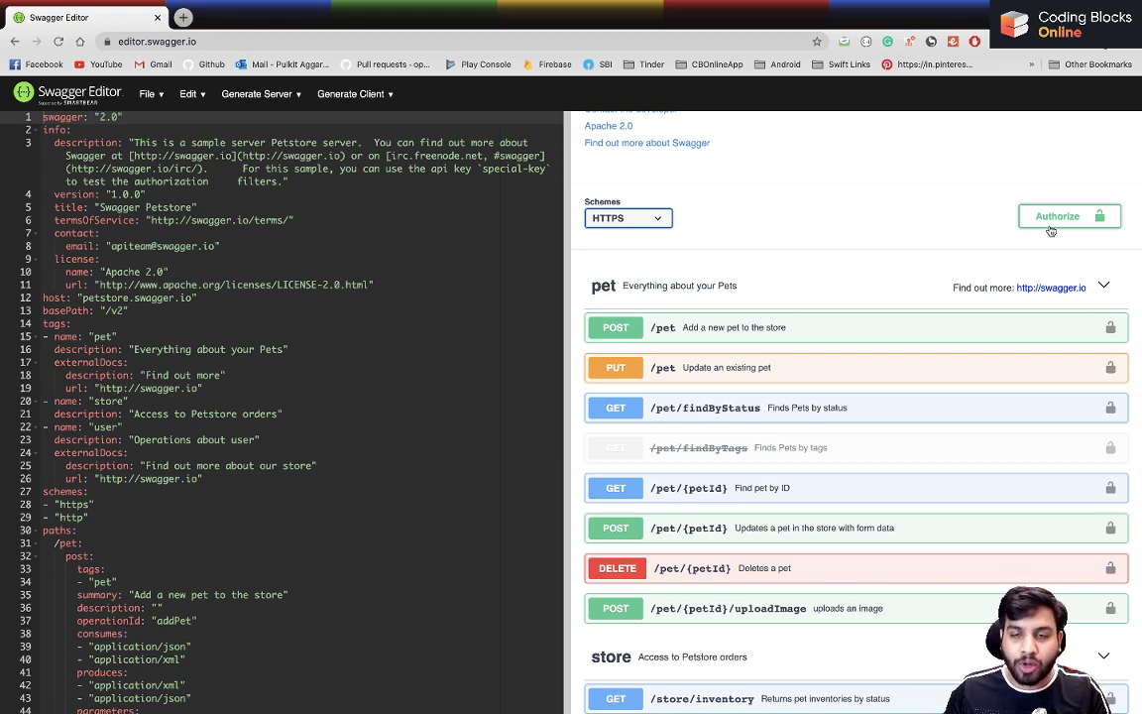
{"action": "scroll", "coordinate": [1051, 230], "scroll_direction": "up", "scroll_amount": 3}
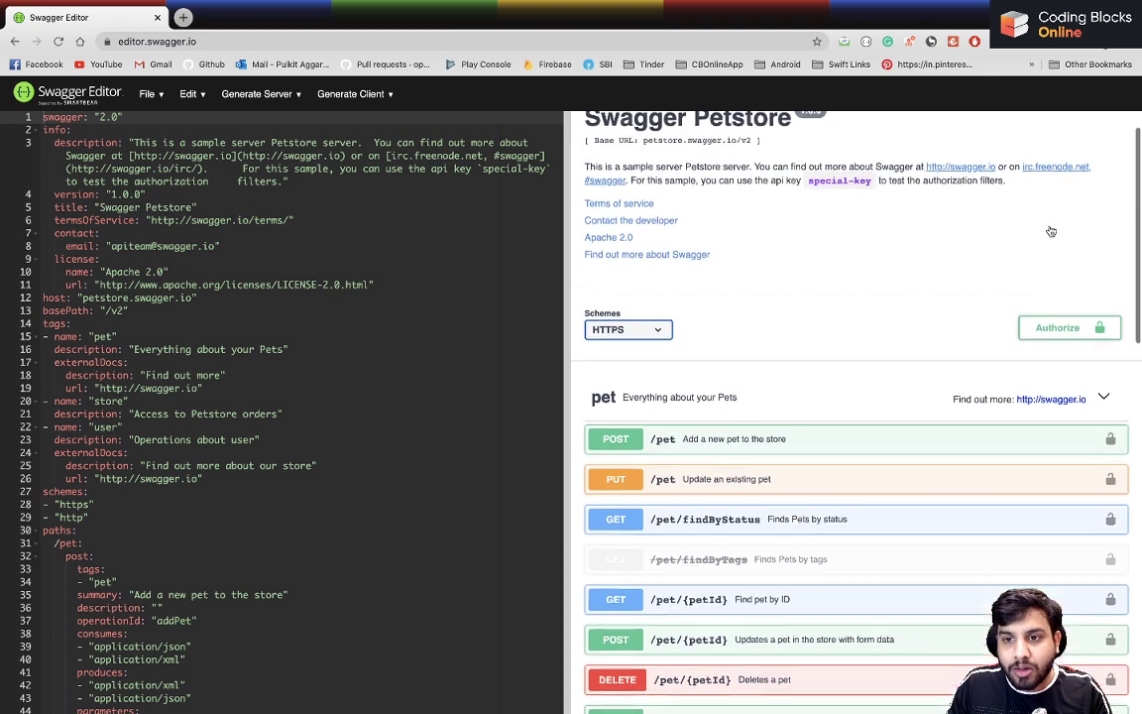
{"action": "scroll", "coordinate": [1051, 230], "scroll_direction": "down", "scroll_amount": 8}
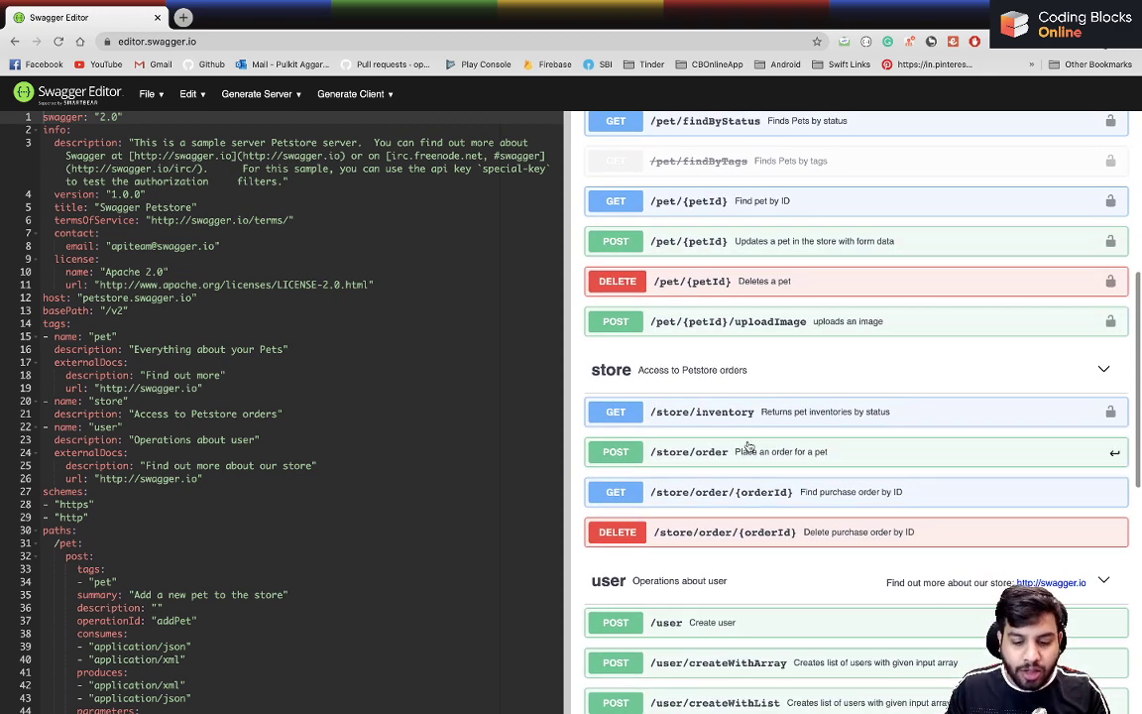
{"action": "scroll", "coordinate": [749, 446], "scroll_direction": "up", "scroll_amount": 1}
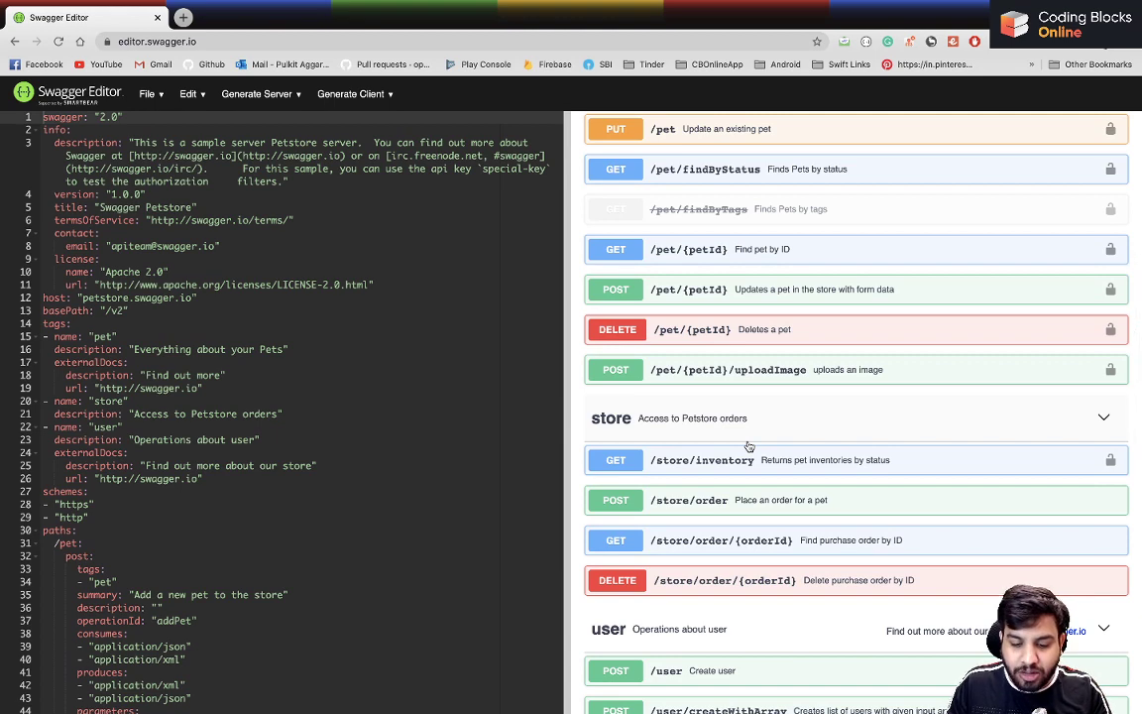
{"action": "scroll", "coordinate": [748, 445], "scroll_direction": "up", "scroll_amount": 3}
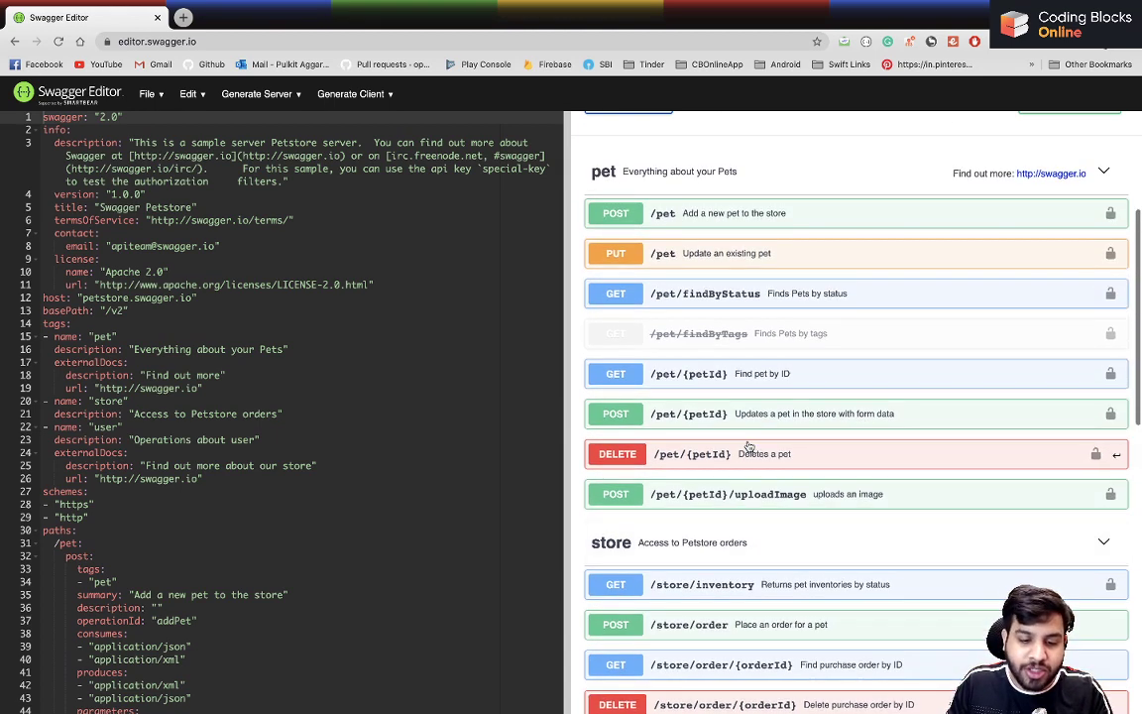
{"action": "scroll", "coordinate": [638, 355], "scroll_direction": "down", "scroll_amount": 1}
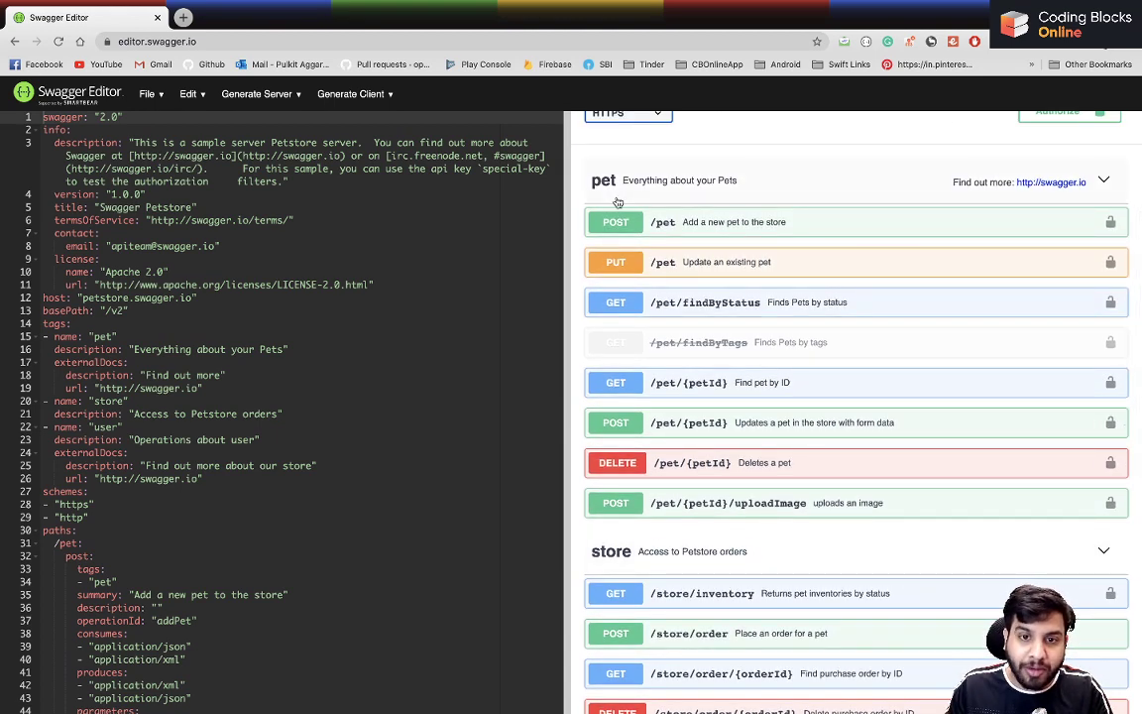
{"action": "scroll", "coordinate": [618, 202], "scroll_direction": "down", "scroll_amount": 1}
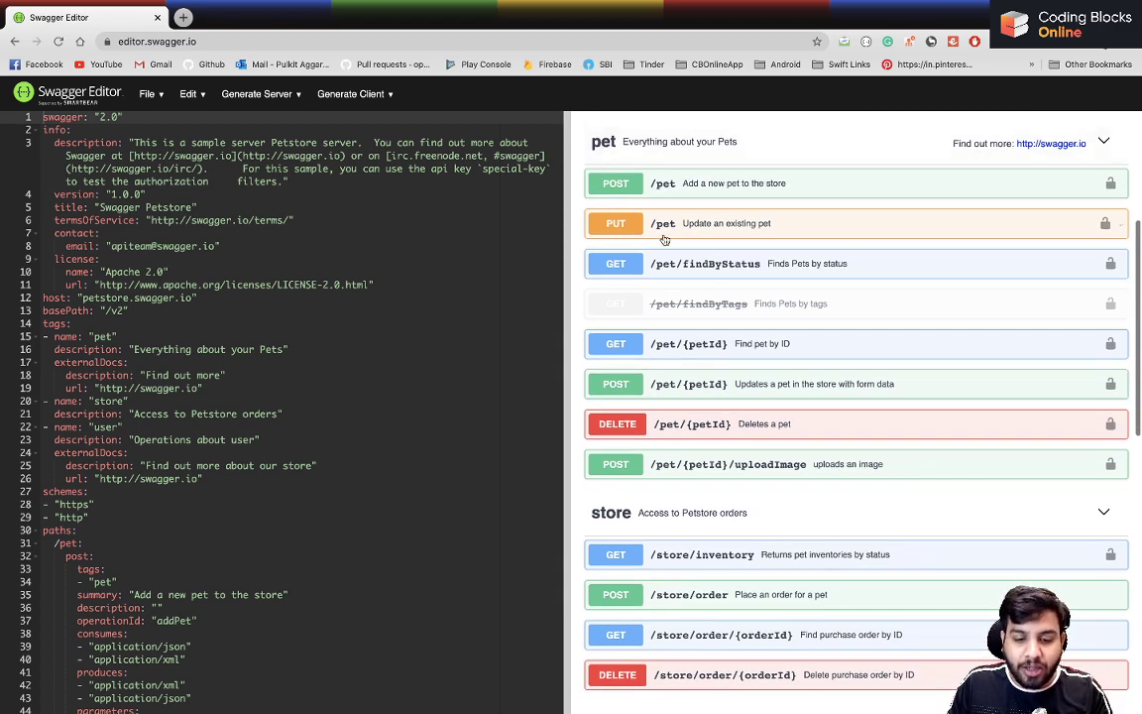
Expand GET and POST /pet/{petId} and switch an example response to application/json.
{"action": "left_click", "coordinate": [727, 344]}
{"action": "left_click", "coordinate": [727, 343]}
{"action": "left_click", "coordinate": [726, 344]}
{"action": "scroll", "coordinate": [727, 396], "scroll_direction": "down", "scroll_amount": 2}
{"action": "scroll", "coordinate": [727, 413], "scroll_direction": "down", "scroll_amount": 5}
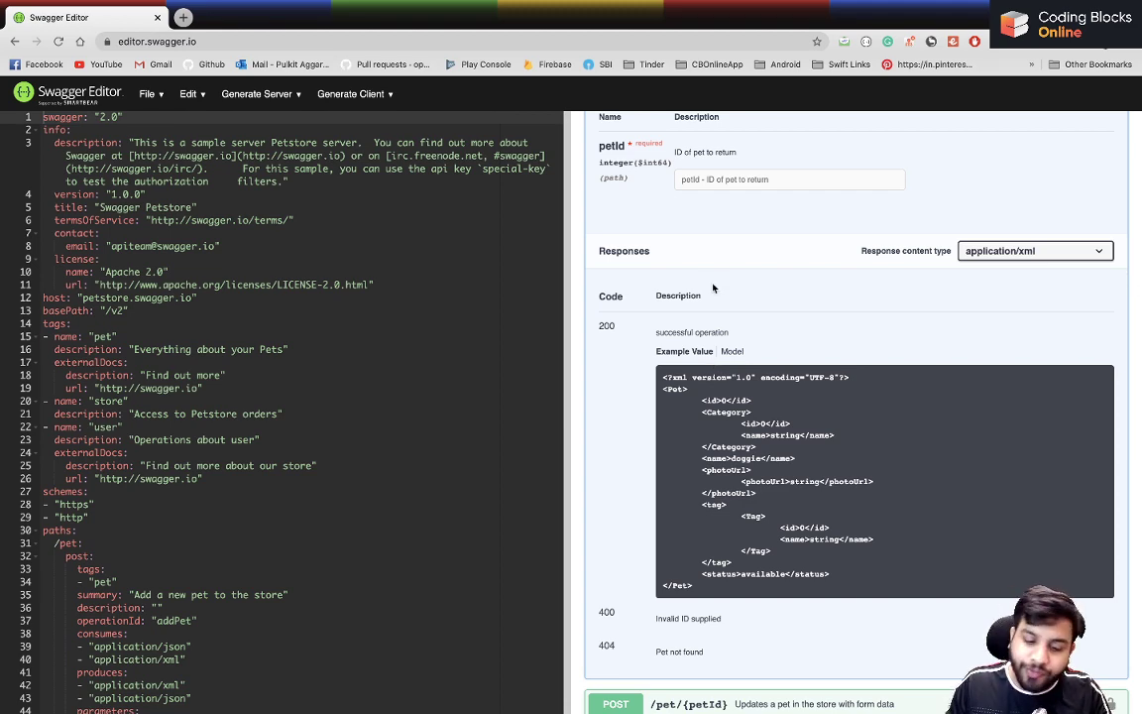
{"action": "scroll", "coordinate": [713, 288], "scroll_direction": "down", "scroll_amount": 4}
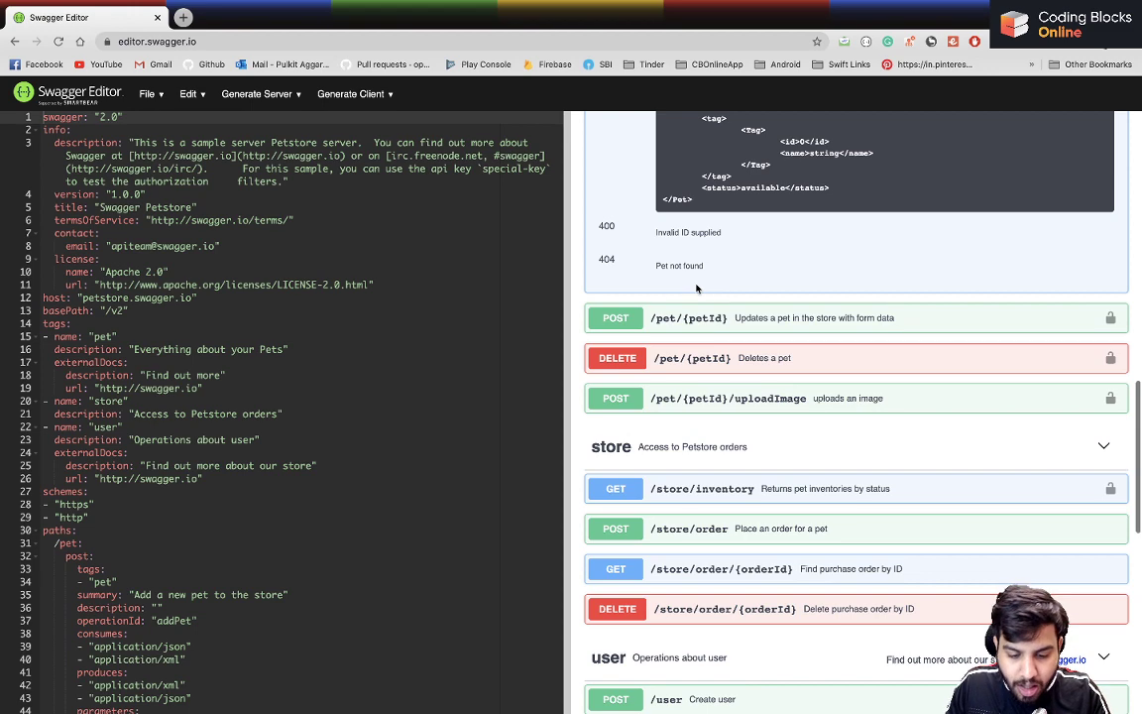
{"action": "left_click", "coordinate": [609, 319]}
{"action": "scroll", "coordinate": [663, 377], "scroll_direction": "down", "scroll_amount": 1}
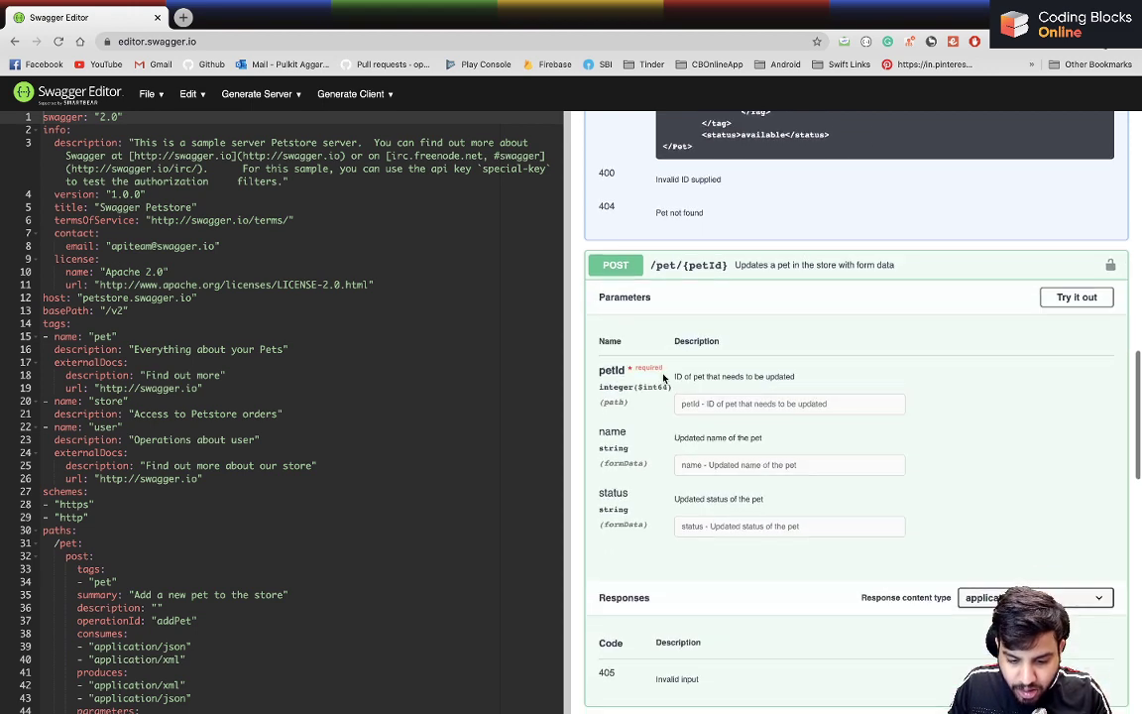
{"action": "scroll", "coordinate": [663, 377], "scroll_direction": "down", "scroll_amount": 2}
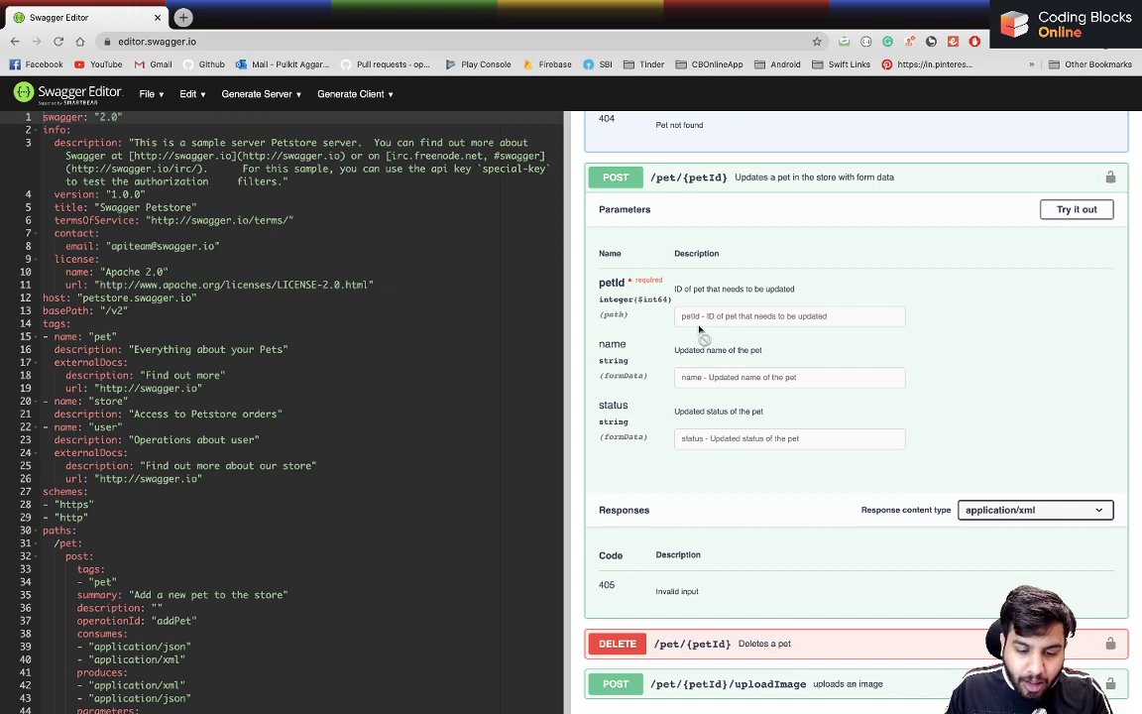
{"action": "scroll", "coordinate": [699, 330], "scroll_direction": "down", "scroll_amount": 4}
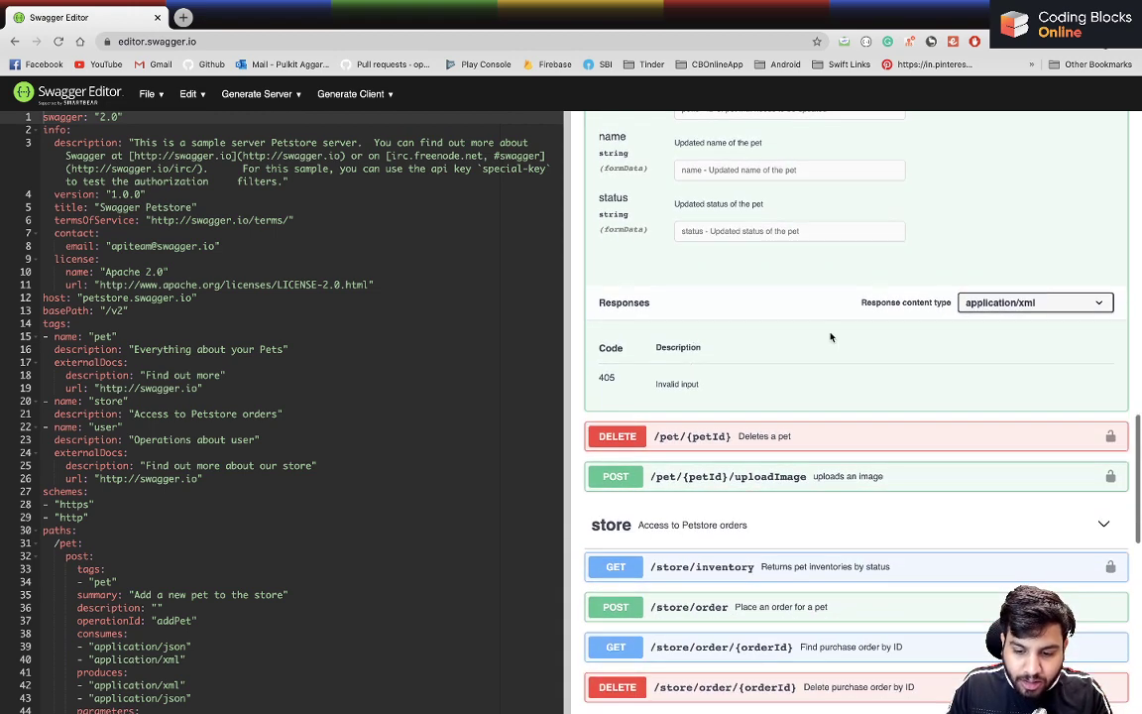
{"action": "left_click", "coordinate": [970, 304]}
{"action": "left_click", "coordinate": [992, 316]}
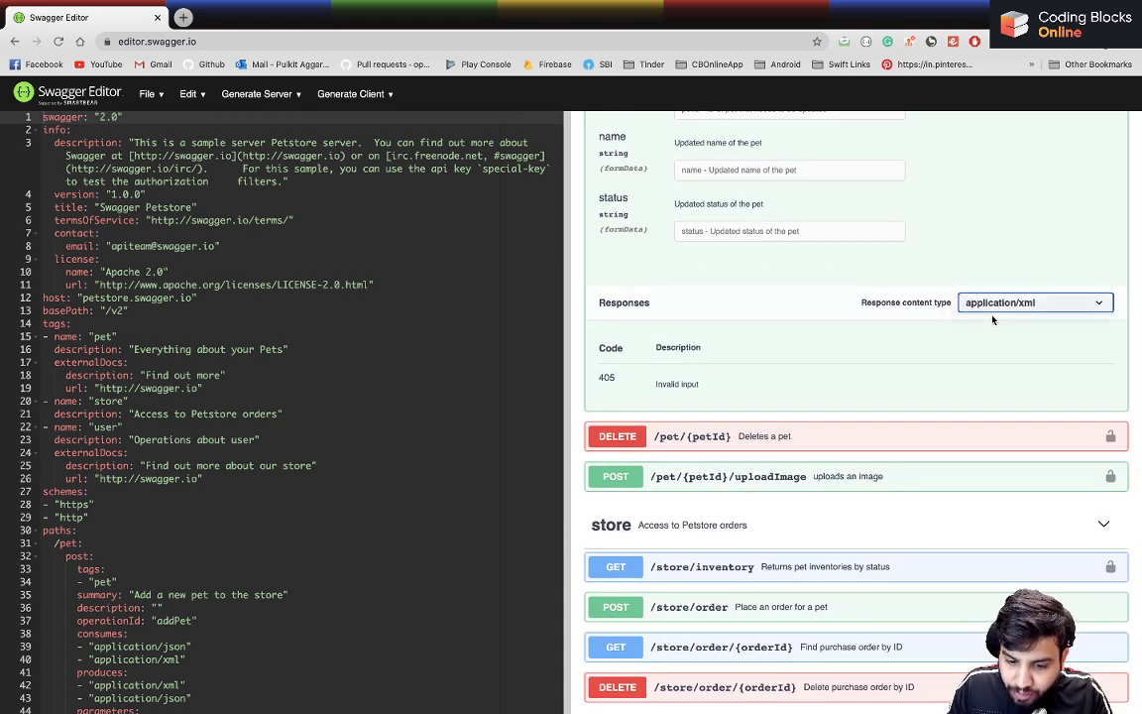
{"action": "scroll", "coordinate": [809, 418], "scroll_direction": "down", "scroll_amount": 6}
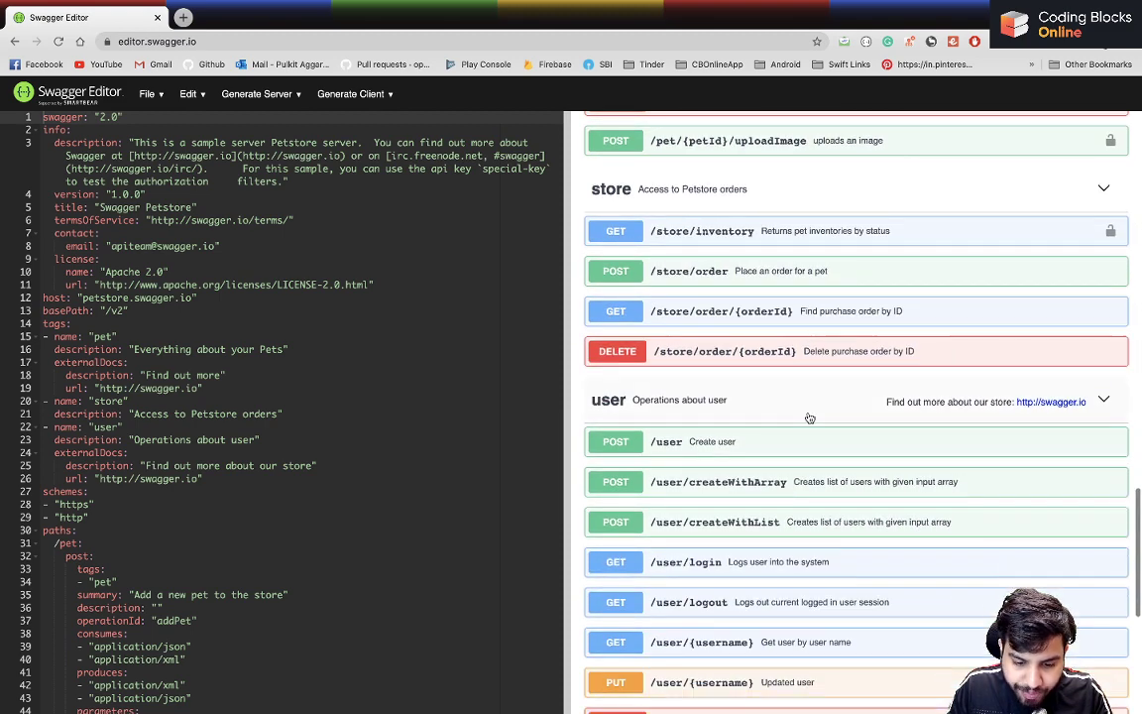
Expand GET /store/order/{orderId} and set its response content type to application/json.
{"action": "left_click", "coordinate": [714, 311]}
{"action": "scroll", "coordinate": [761, 422], "scroll_direction": "down", "scroll_amount": 2}
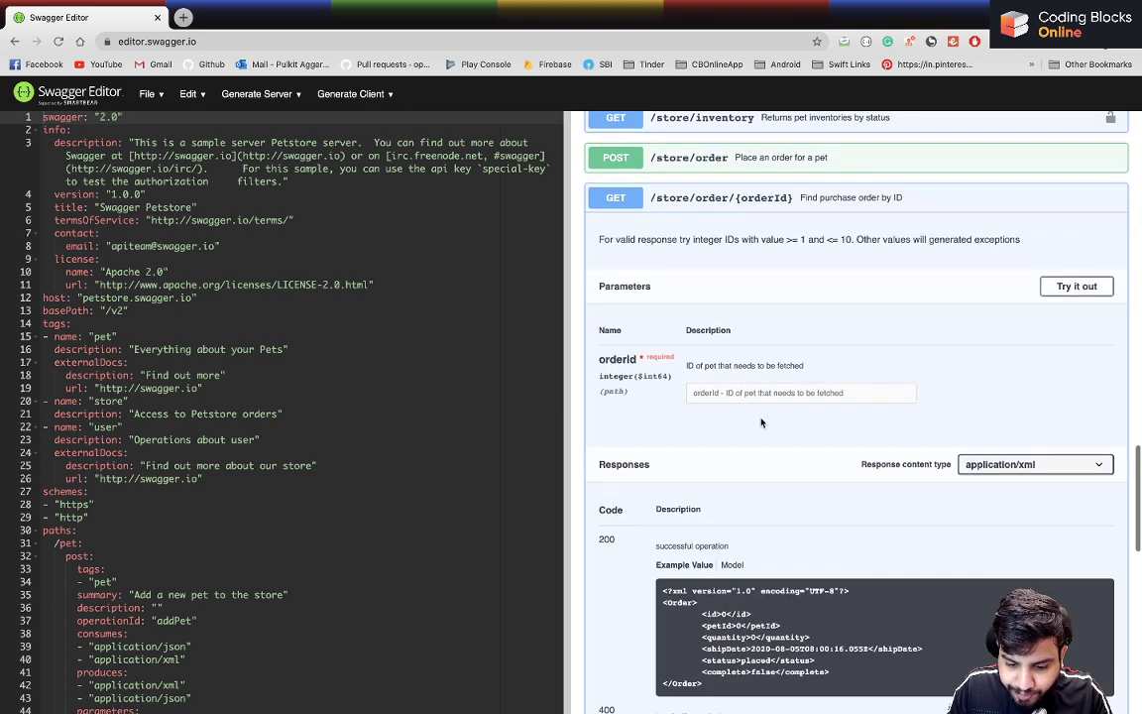
{"action": "left_click", "coordinate": [981, 464]}
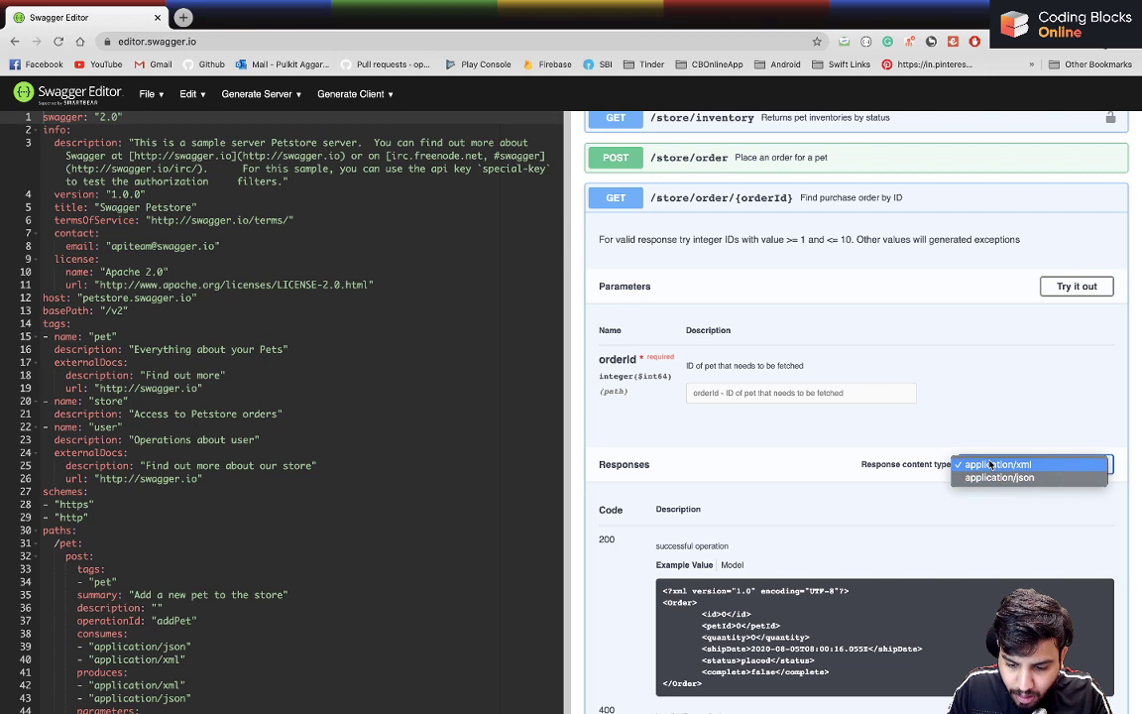
{"action": "left_click", "coordinate": [991, 478]}
{"action": "scroll", "coordinate": [686, 454], "scroll_direction": "down", "scroll_amount": 3}
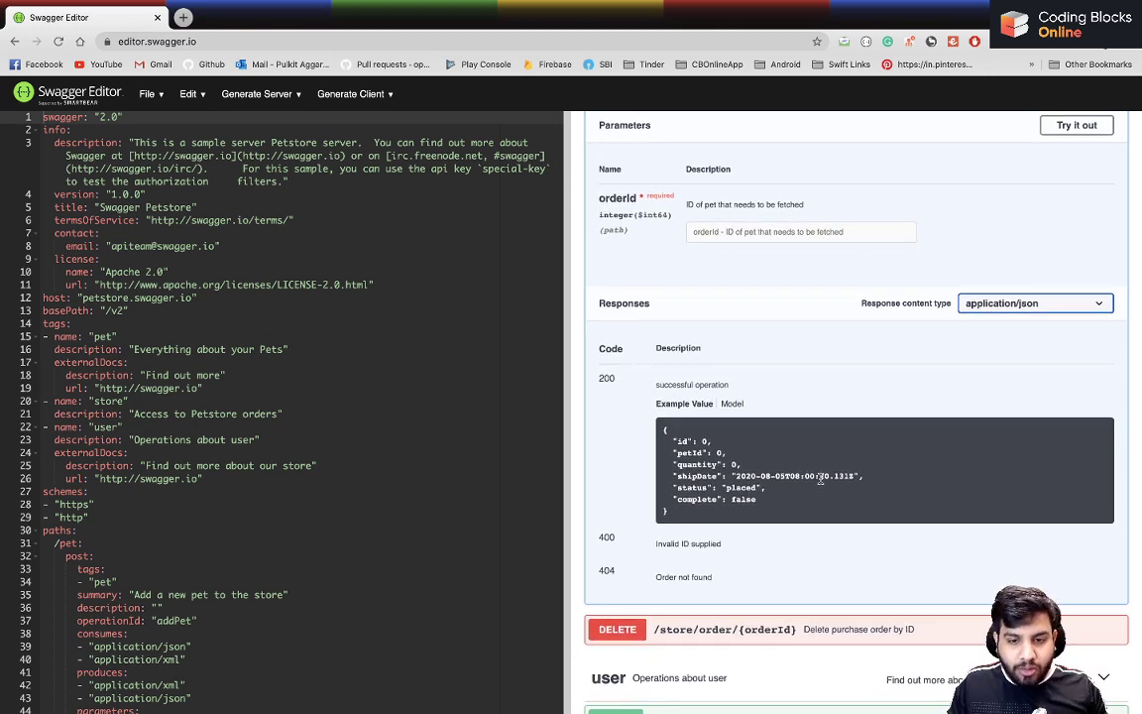
{"action": "scroll", "coordinate": [821, 479], "scroll_direction": "down", "scroll_amount": 3}
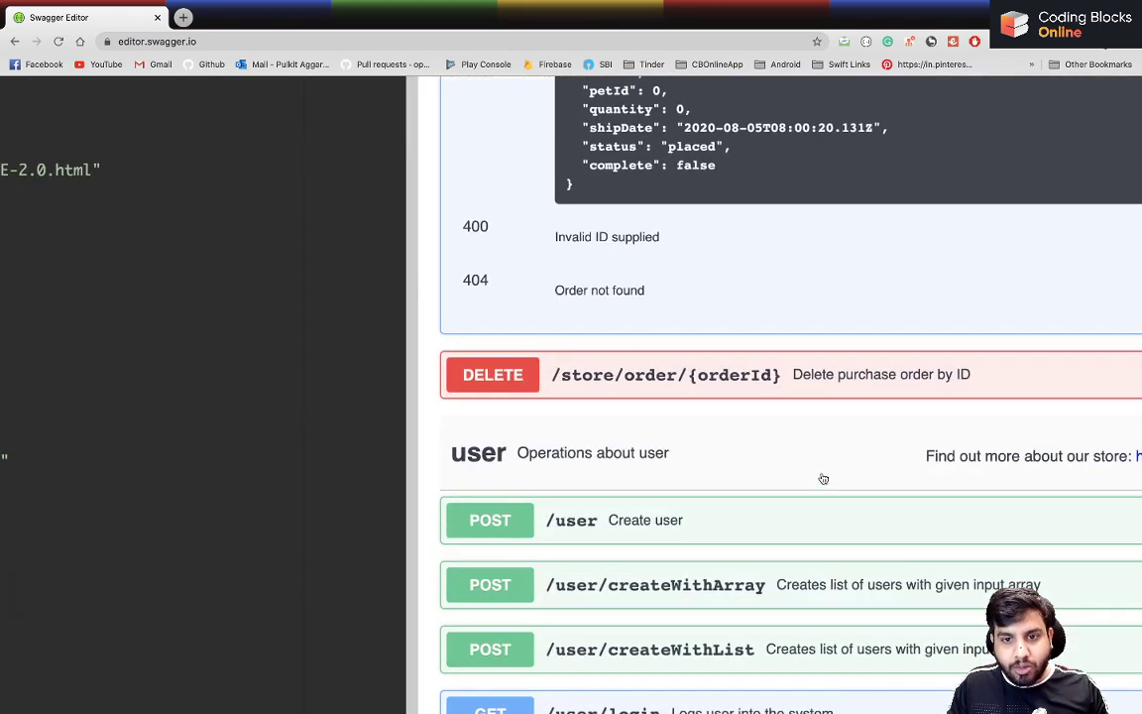
Zoom out the Swagger Editor page and return to the 'swagger api example' results.
{"action": "scroll", "coordinate": [821, 479], "scroll_direction": "up", "scroll_amount": 5}
{"action": "key", "text": "super+minus"}
{"action": "key", "text": "super+minus"}
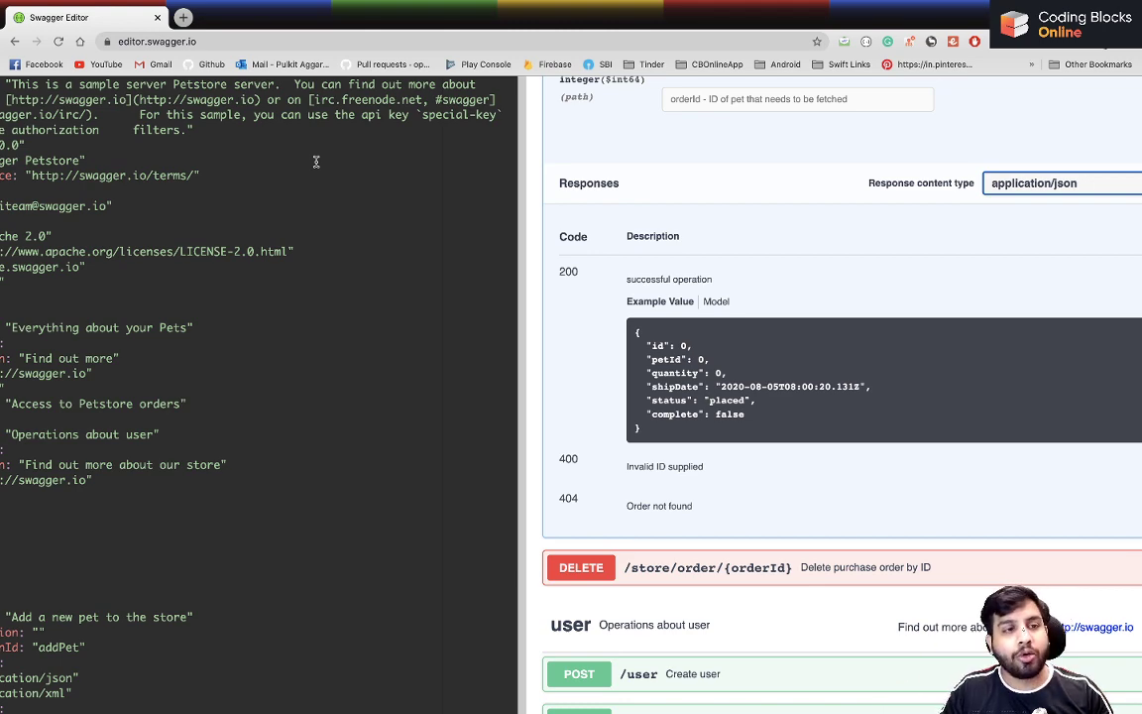
{"action": "left_click", "coordinate": [15, 41]}
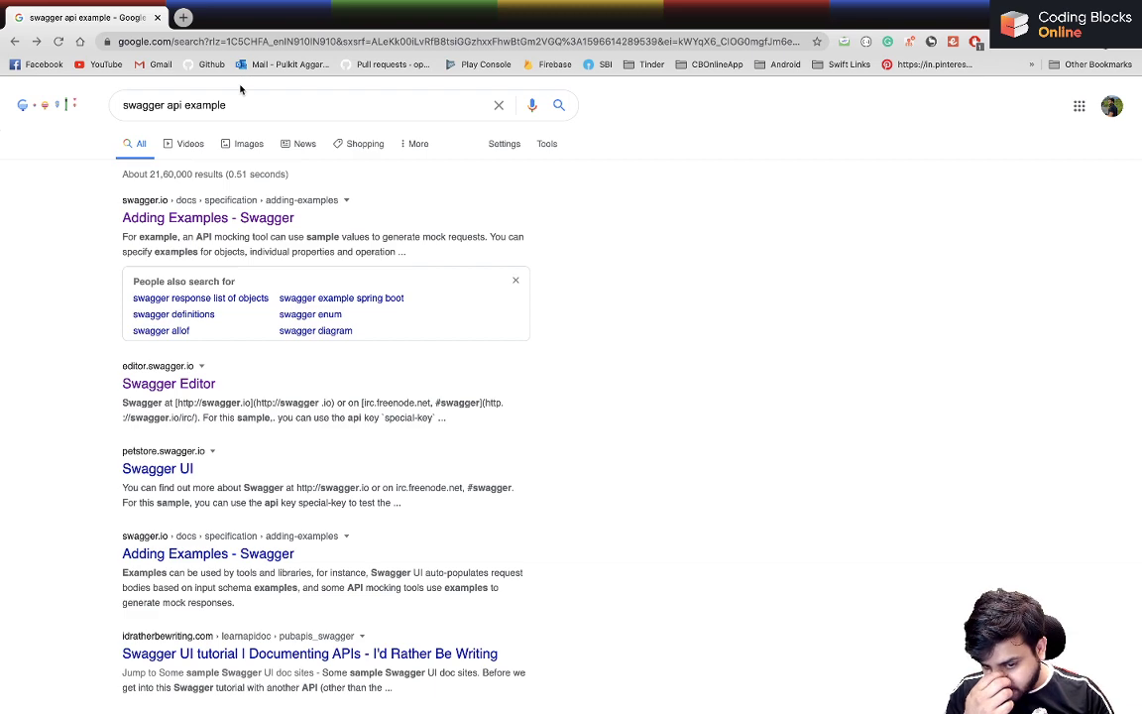
Load online.codingblocks.com and log in, ending sessions on other devices.
{"action": "left_click", "coordinate": [218, 42]}
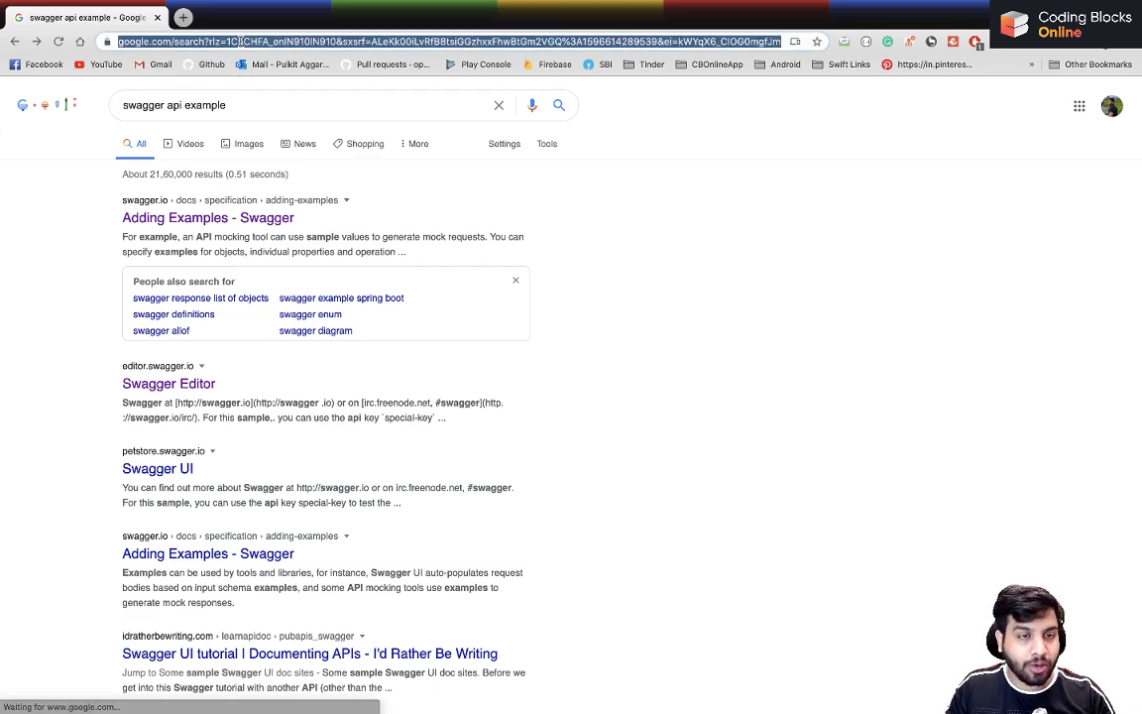
{"action": "type", "text": "on"}
{"action": "key", "text": "Return"}
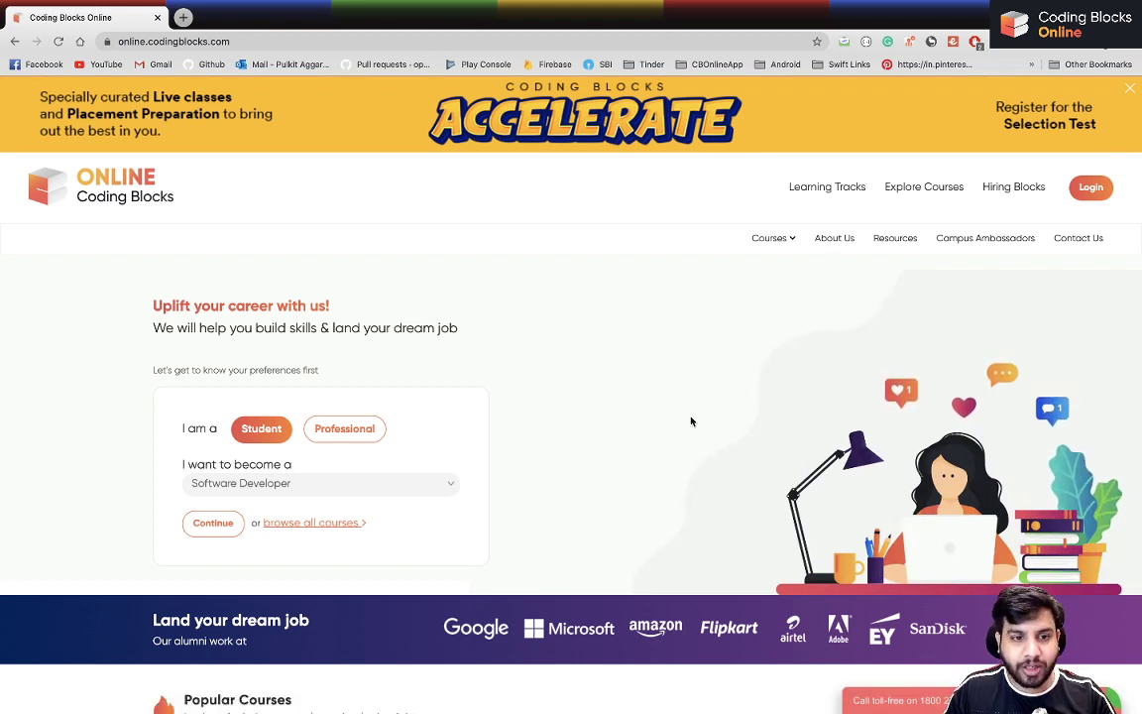
{"action": "left_click", "coordinate": [1090, 186]}
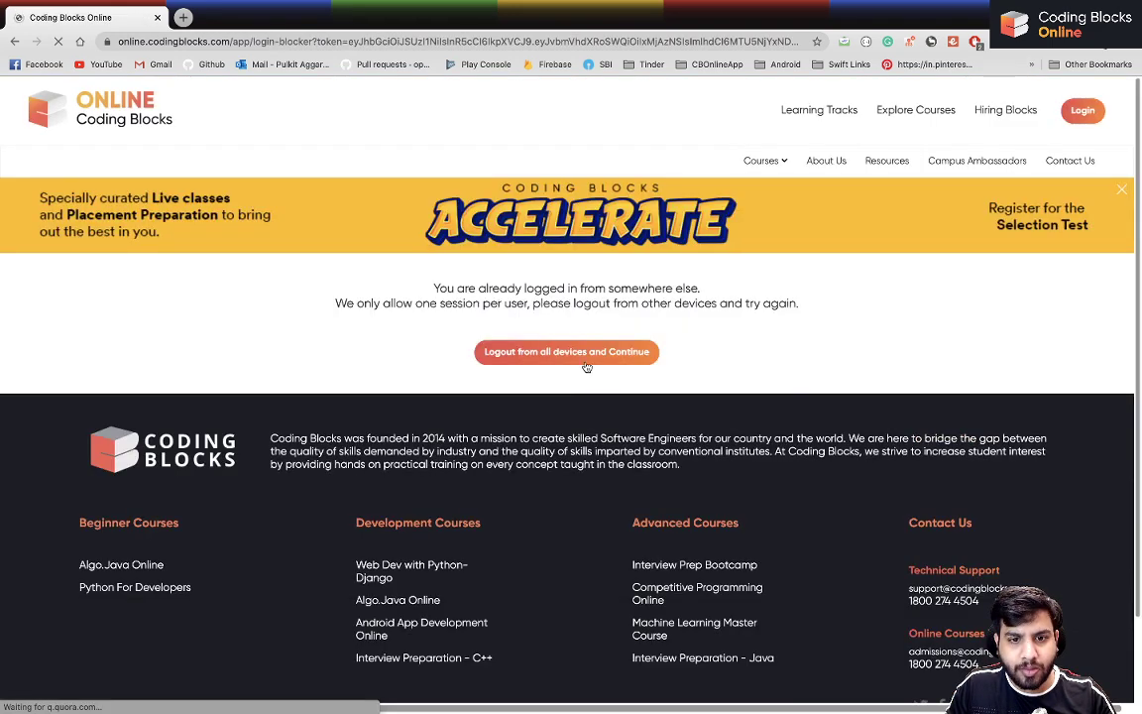
{"action": "left_click", "coordinate": [571, 352]}
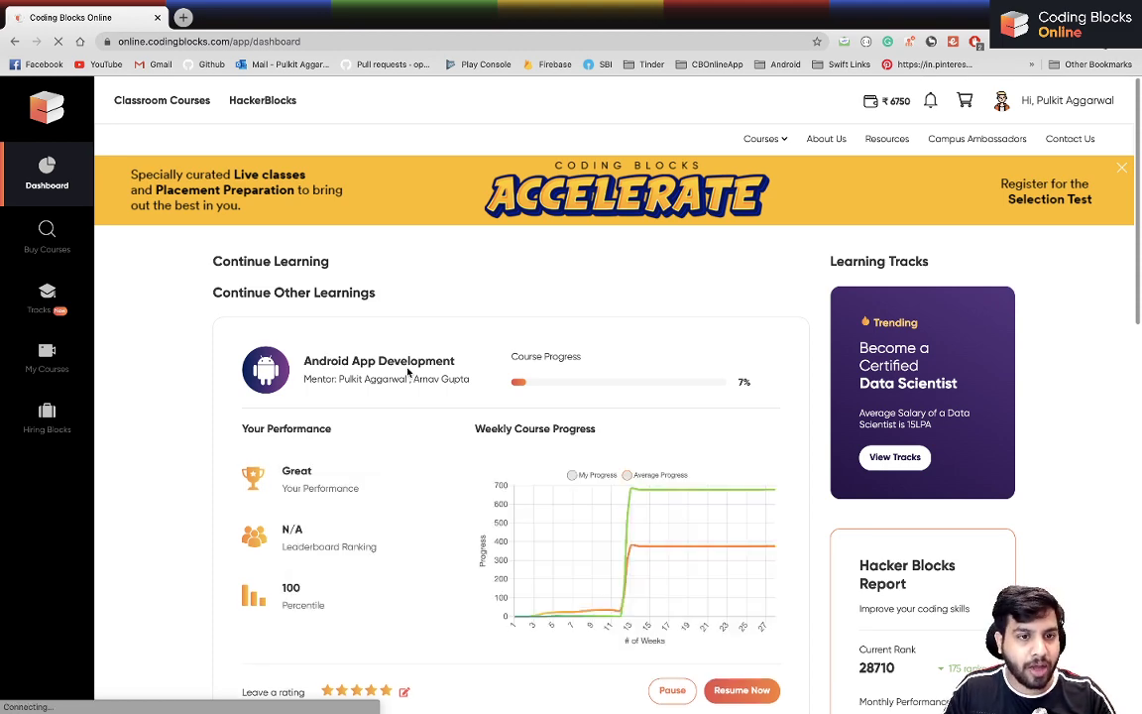
{"action": "scroll", "coordinate": [407, 372], "scroll_direction": "down", "scroll_amount": 10}
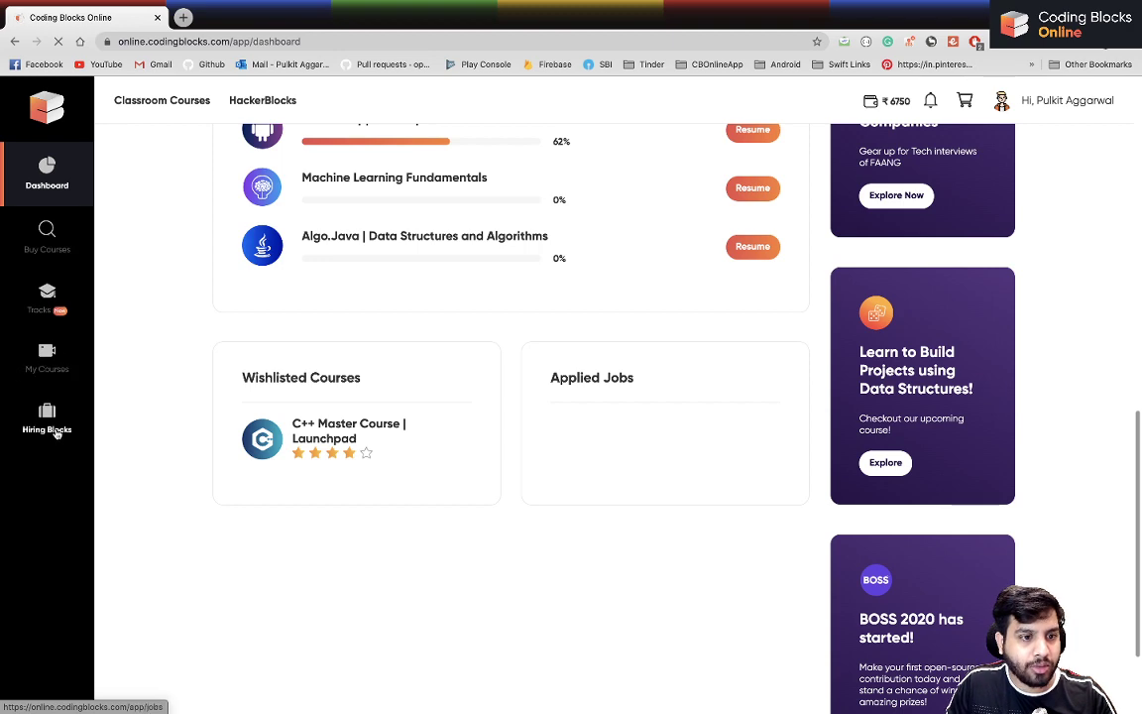
From Buy Courses, open C++ Standard Template Library and review its Lite ₹1499 and Premium ₹3999 batches.
{"action": "left_click", "coordinate": [47, 250]}
{"action": "scroll", "coordinate": [297, 426], "scroll_direction": "down", "scroll_amount": 2}
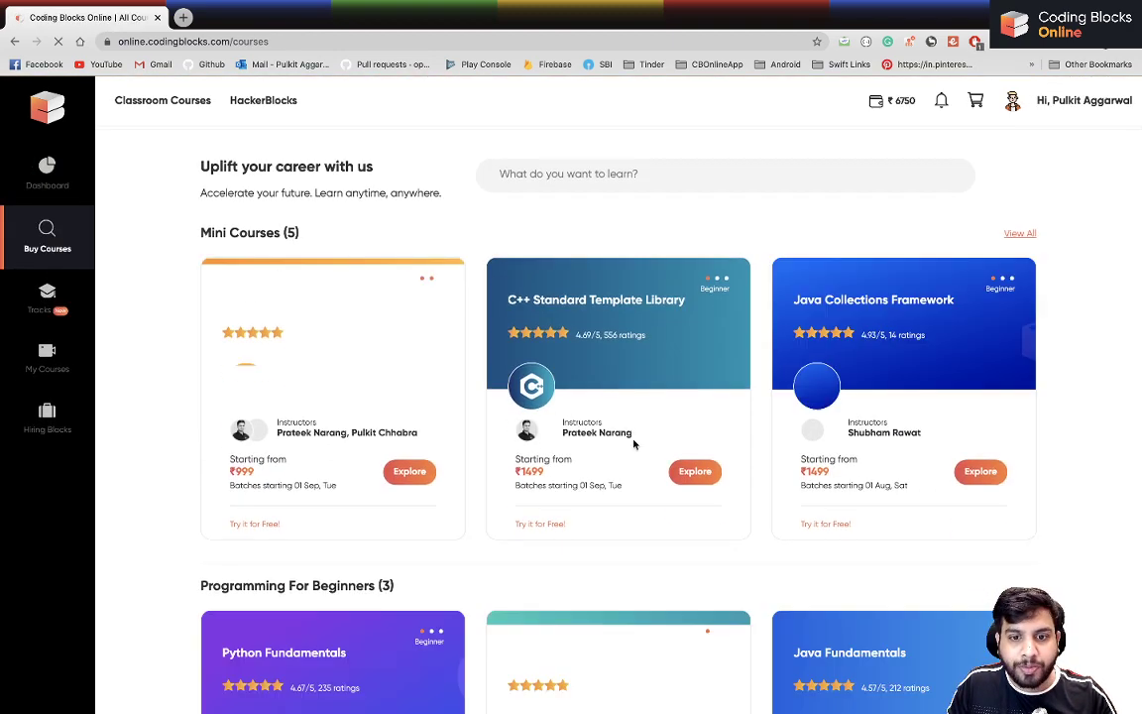
{"action": "left_click", "coordinate": [694, 471]}
{"action": "scroll", "coordinate": [689, 472], "scroll_direction": "down", "scroll_amount": 10}
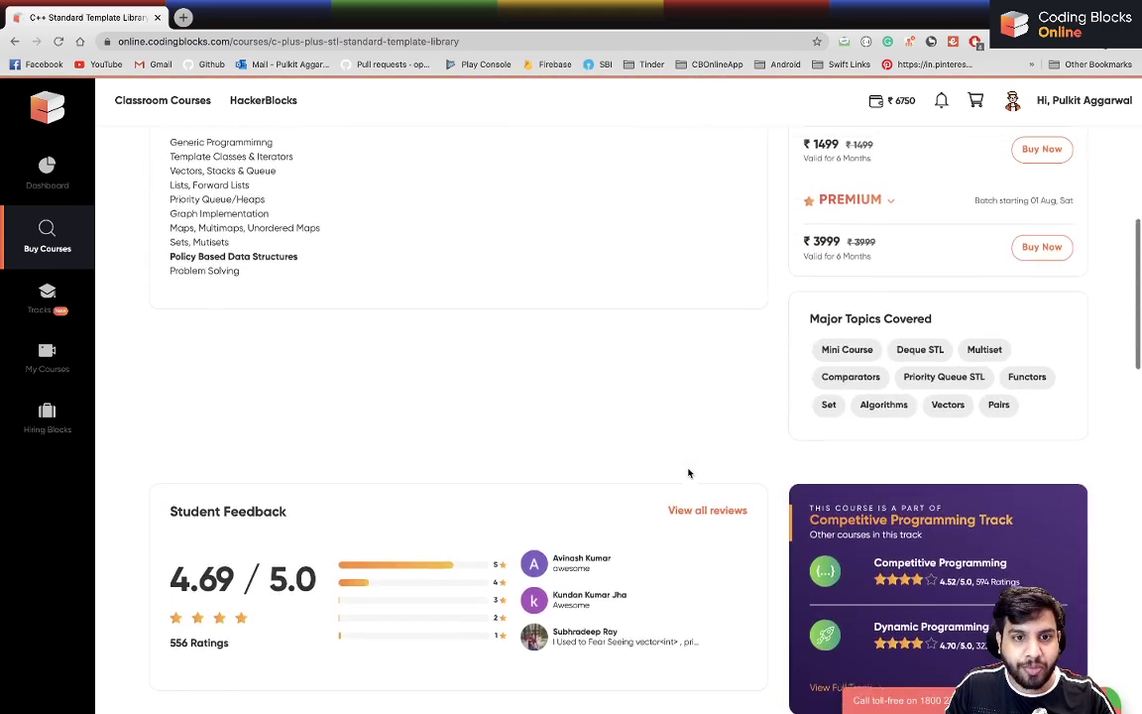
{"action": "scroll", "coordinate": [689, 473], "scroll_direction": "up", "scroll_amount": 1}
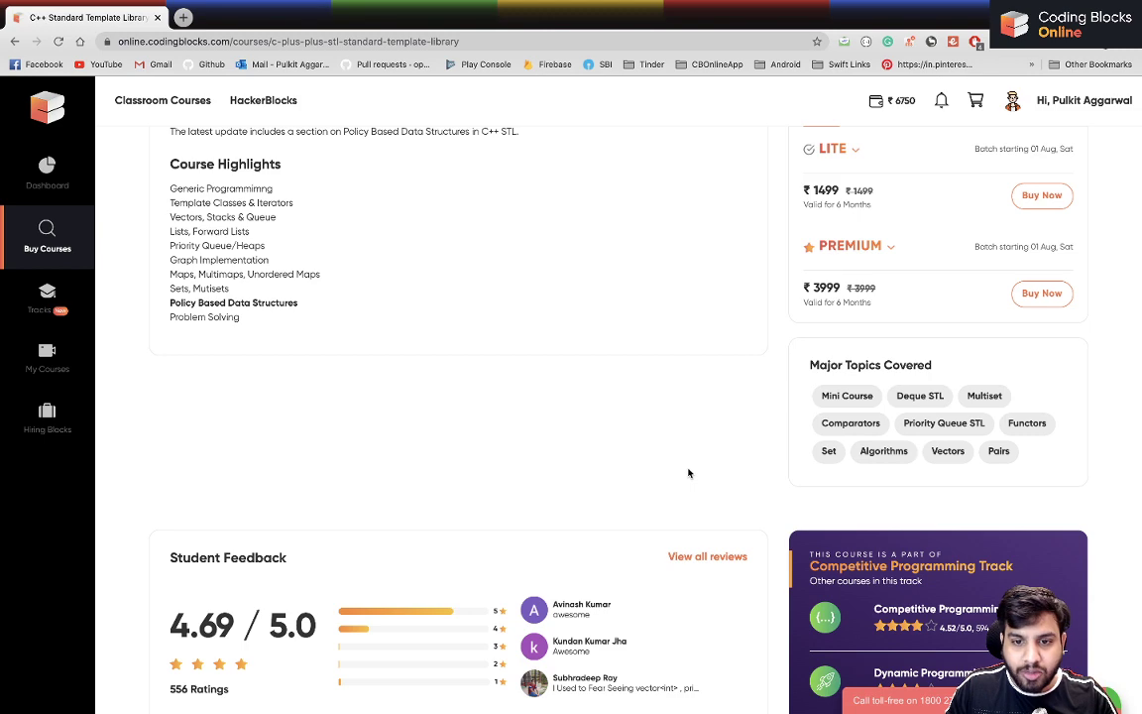
{"action": "scroll", "coordinate": [688, 473], "scroll_direction": "up", "scroll_amount": 5}
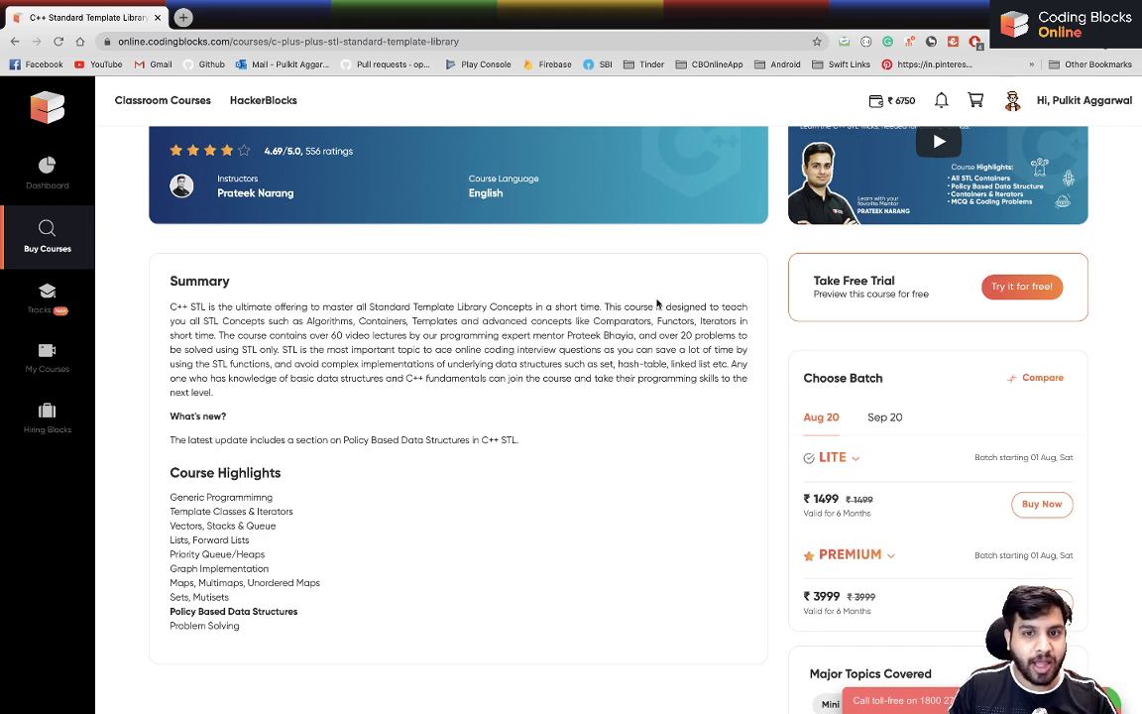
{"action": "scroll", "coordinate": [656, 303], "scroll_direction": "up", "scroll_amount": 4}
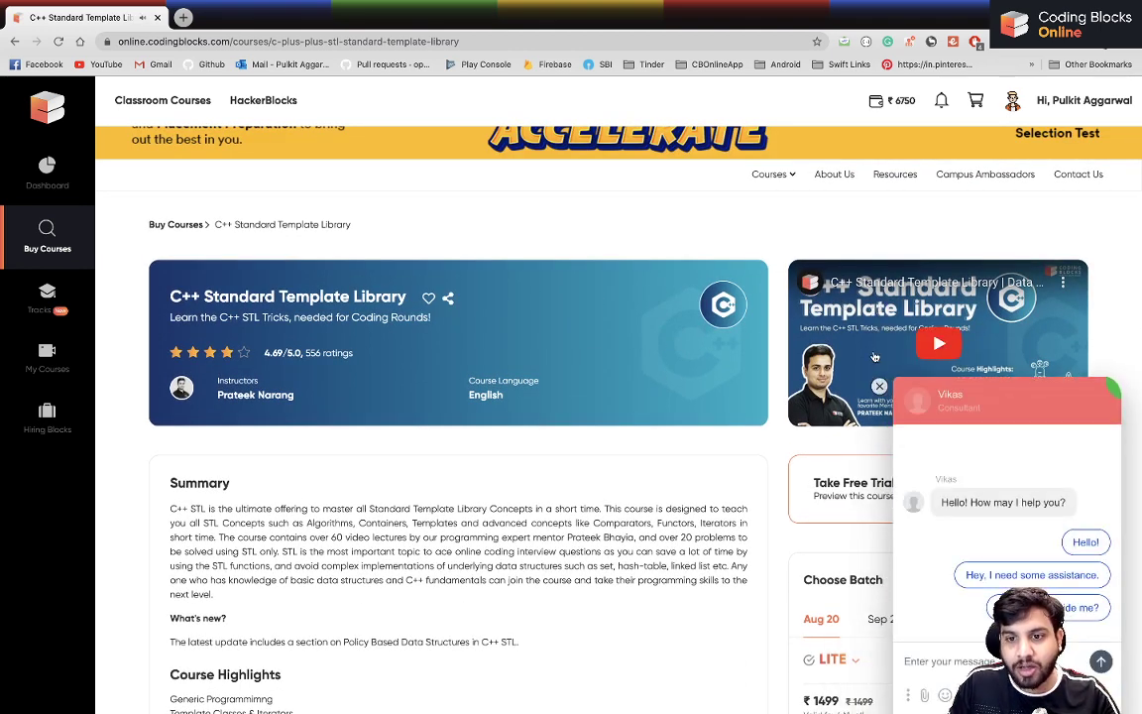
{"action": "scroll", "coordinate": [857, 476], "scroll_direction": "down", "scroll_amount": 8}
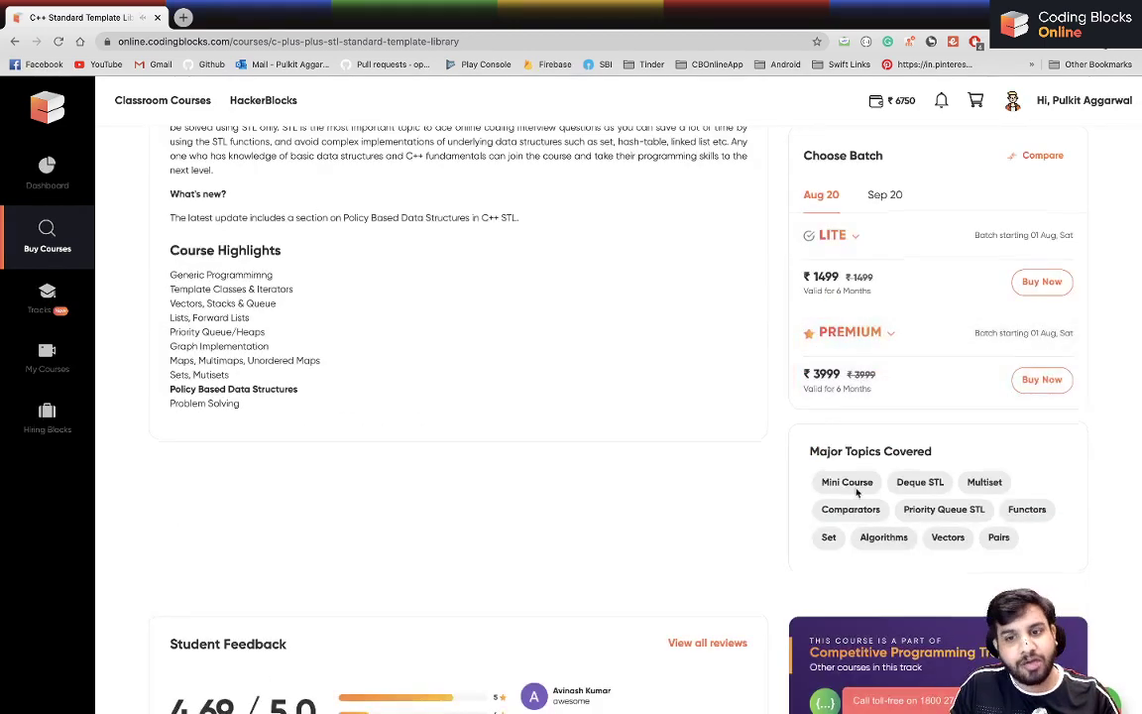
{"action": "scroll", "coordinate": [857, 492], "scroll_direction": "down", "scroll_amount": 4}
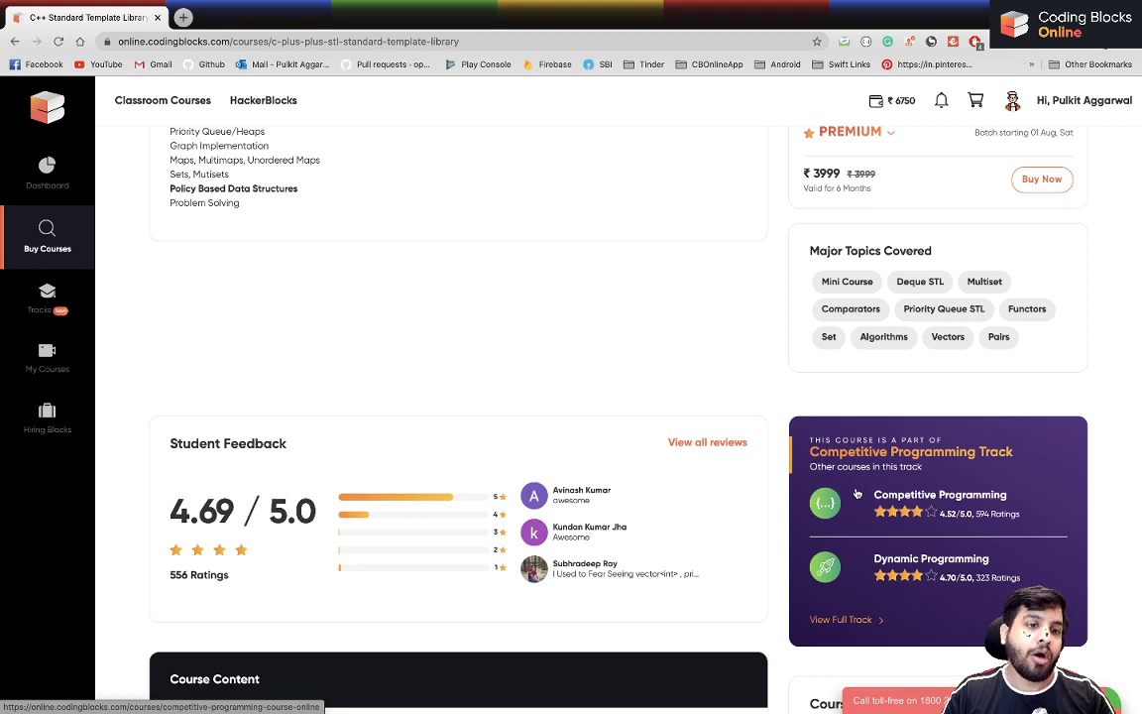
Open Chrome DevTools with Inspect and switch to the Network panel.
{"action": "right_click", "coordinate": [570, 297]}
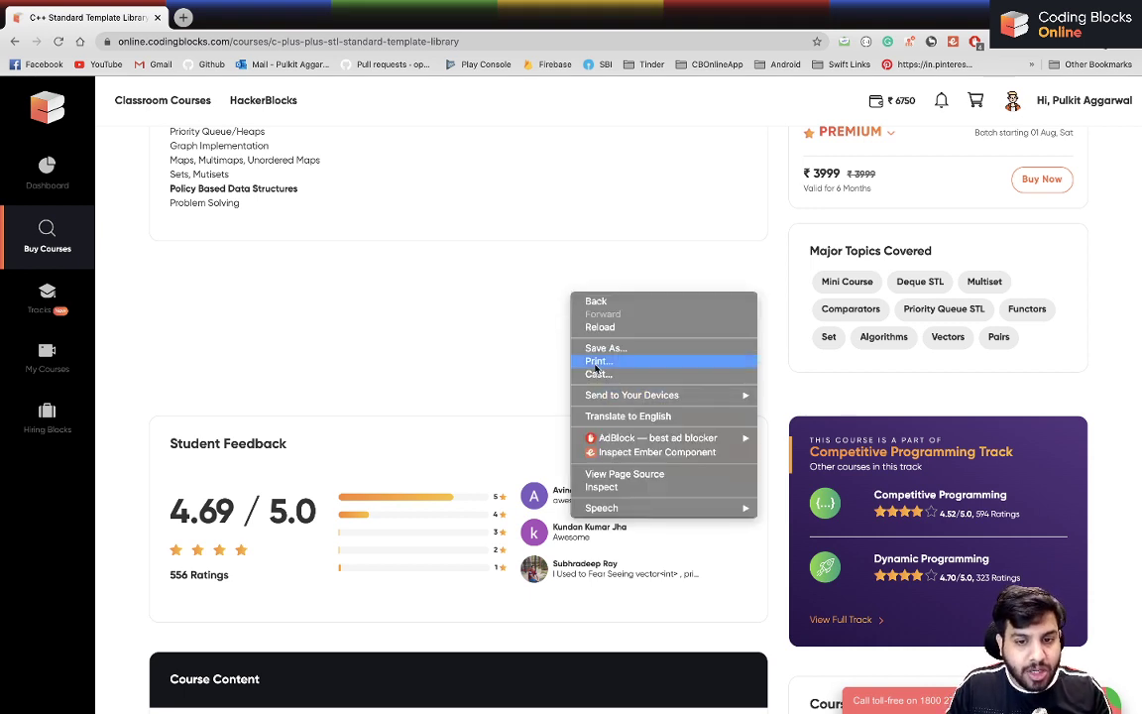
{"action": "left_click", "coordinate": [617, 489]}
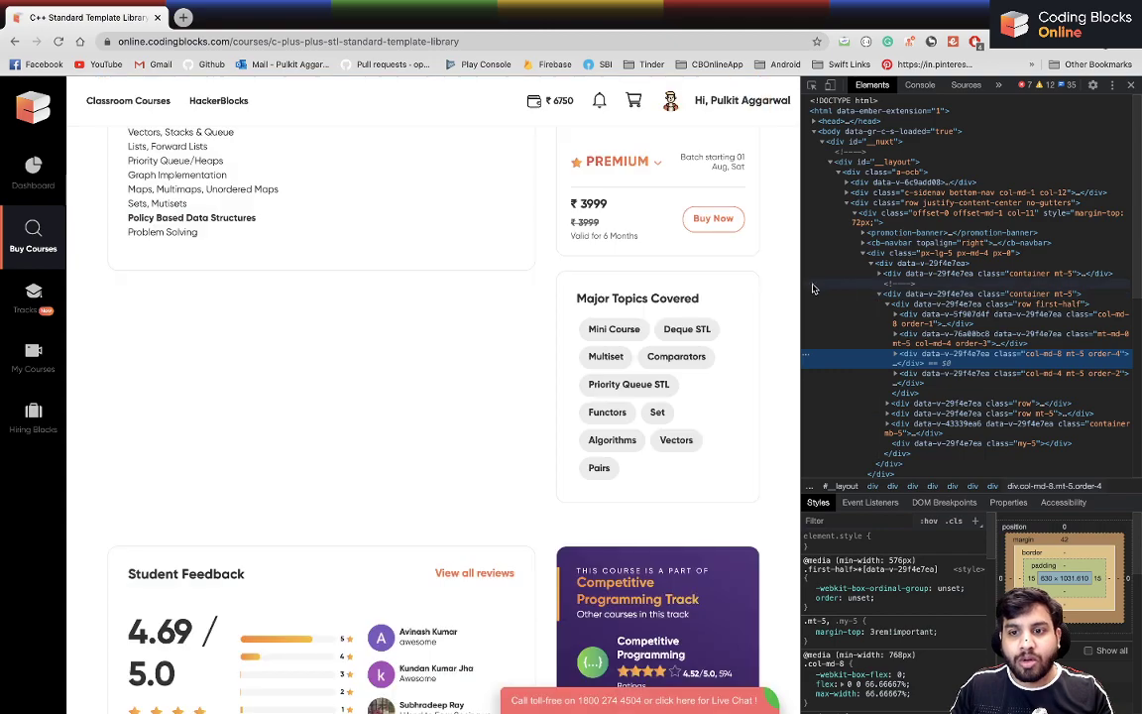
{"action": "scroll", "coordinate": [400, 224], "scroll_direction": "up", "scroll_amount": 10}
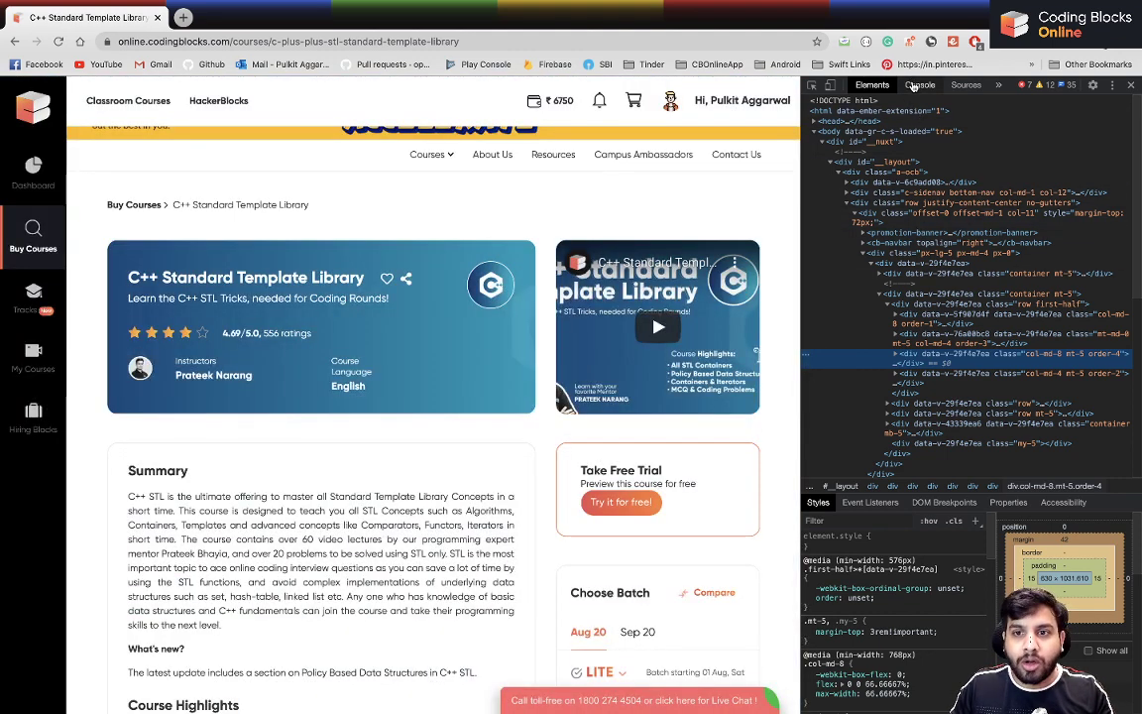
{"action": "left_click", "coordinate": [914, 86]}
{"action": "left_click", "coordinate": [964, 86]}
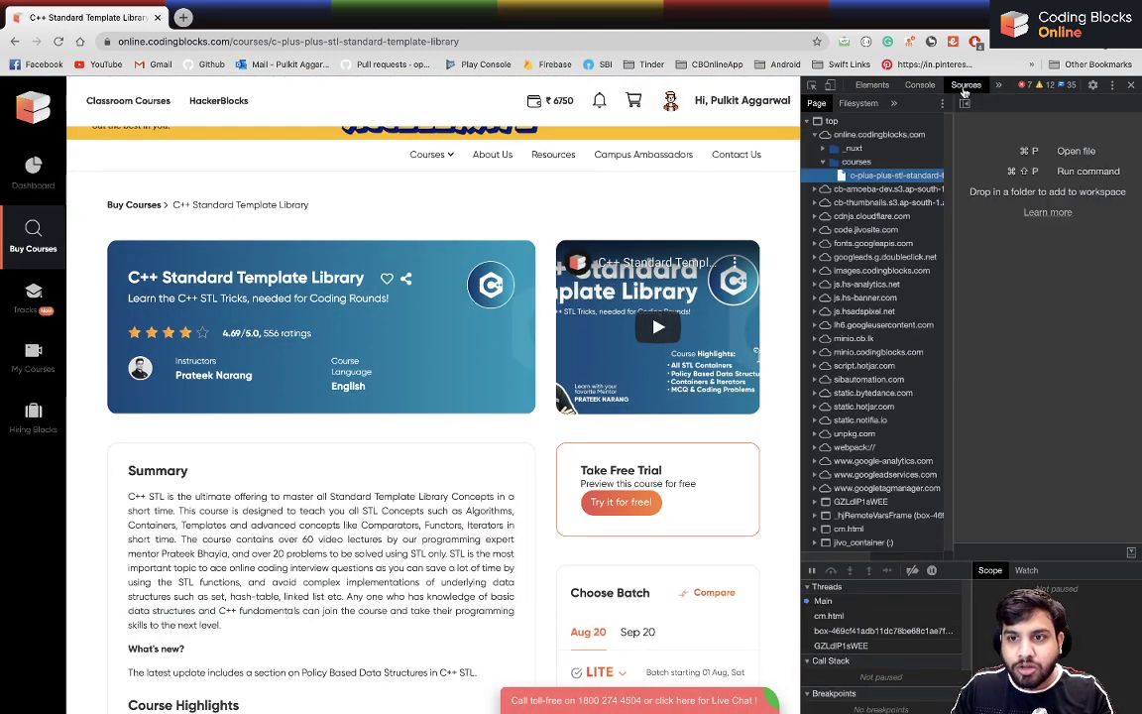
{"action": "left_click", "coordinate": [998, 85]}
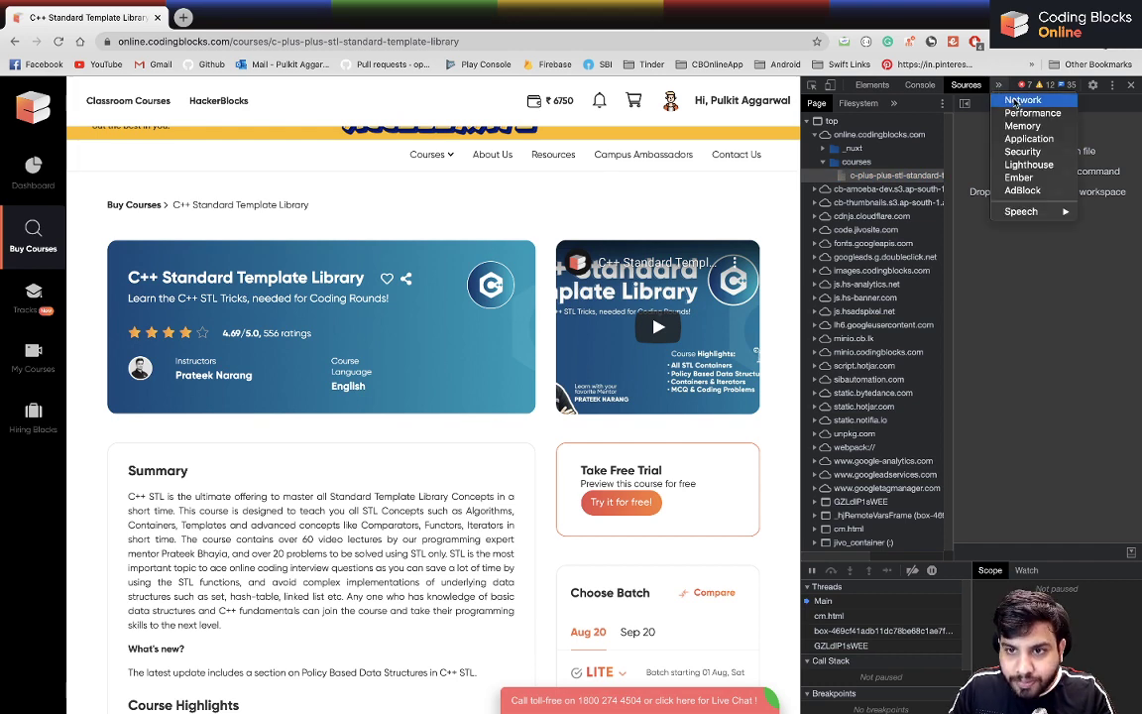
{"action": "left_click", "coordinate": [1017, 100]}
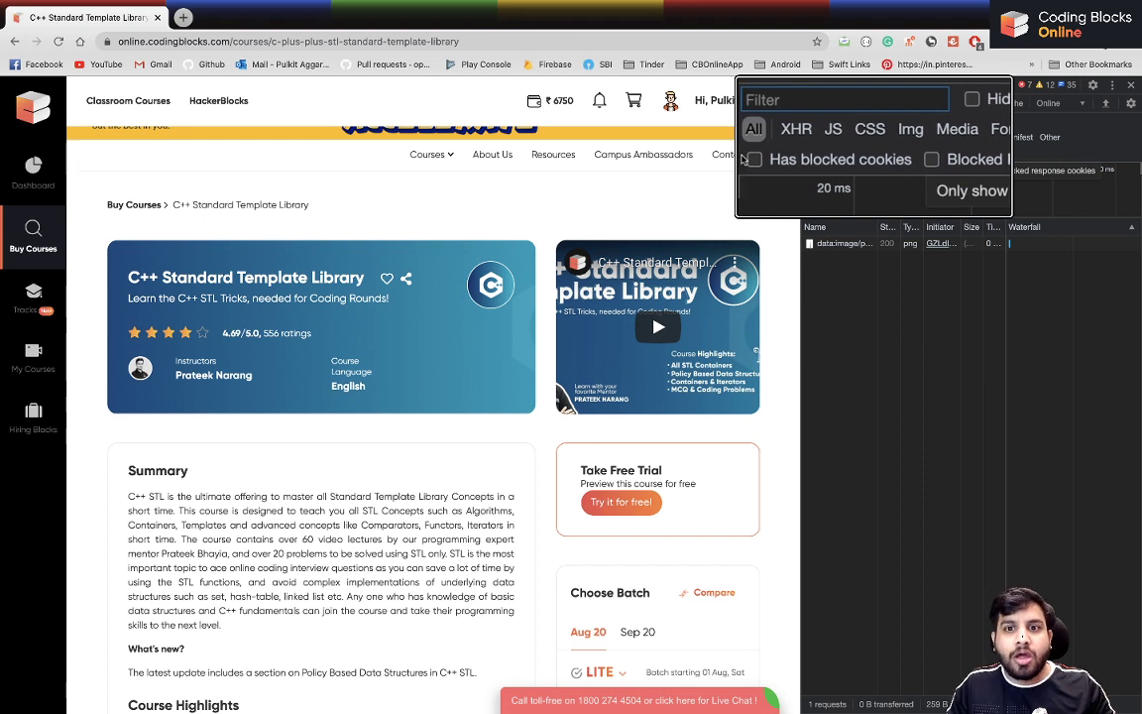
Filter to XHR requests, reload the course page, and widen the request table.
{"action": "left_click", "coordinate": [799, 130]}
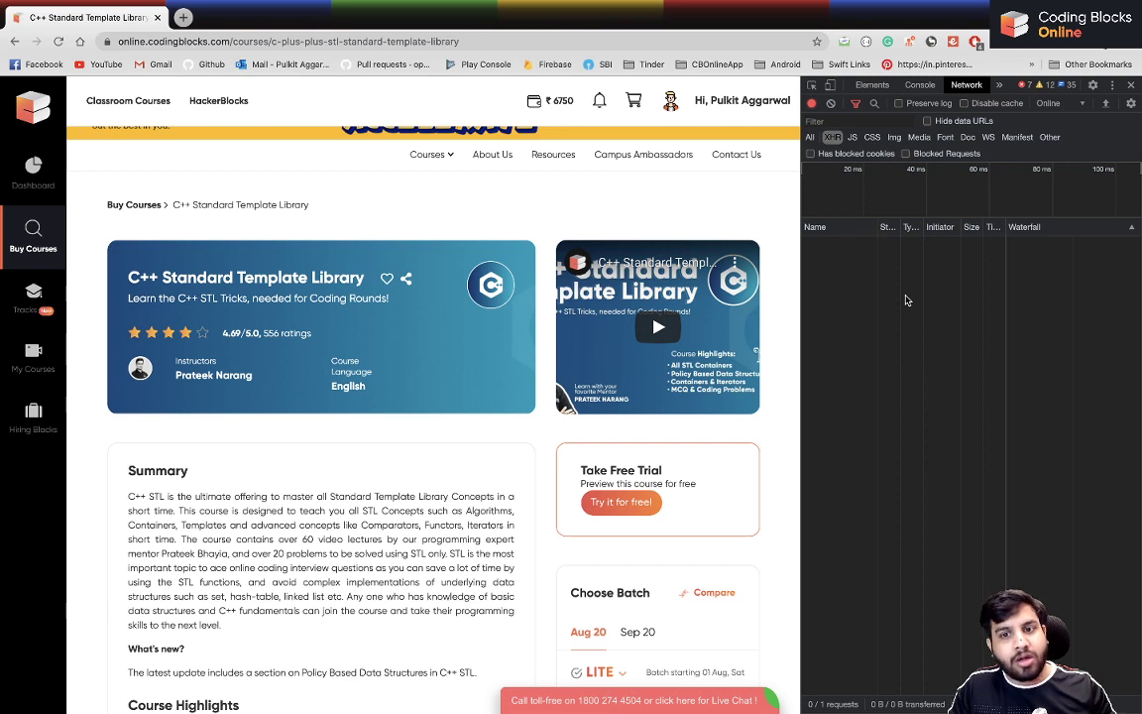
{"action": "left_click", "coordinate": [59, 41]}
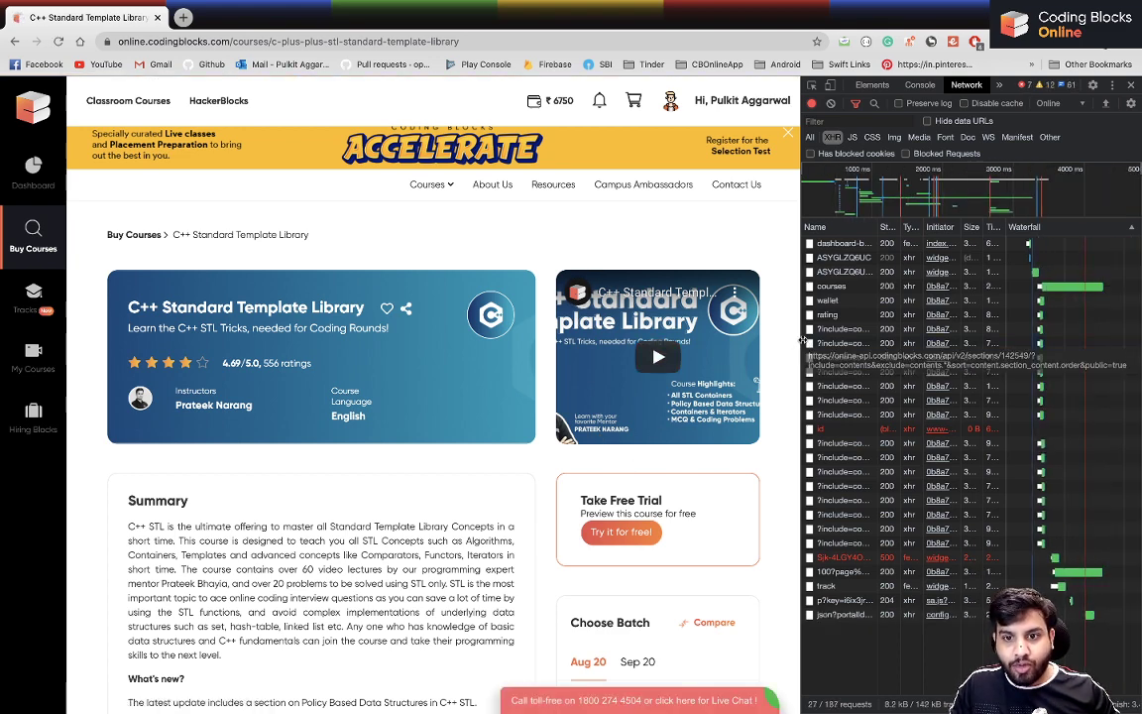
{"action": "left_click_drag", "start_coordinate": [795, 344], "coordinate": [324, 341]}
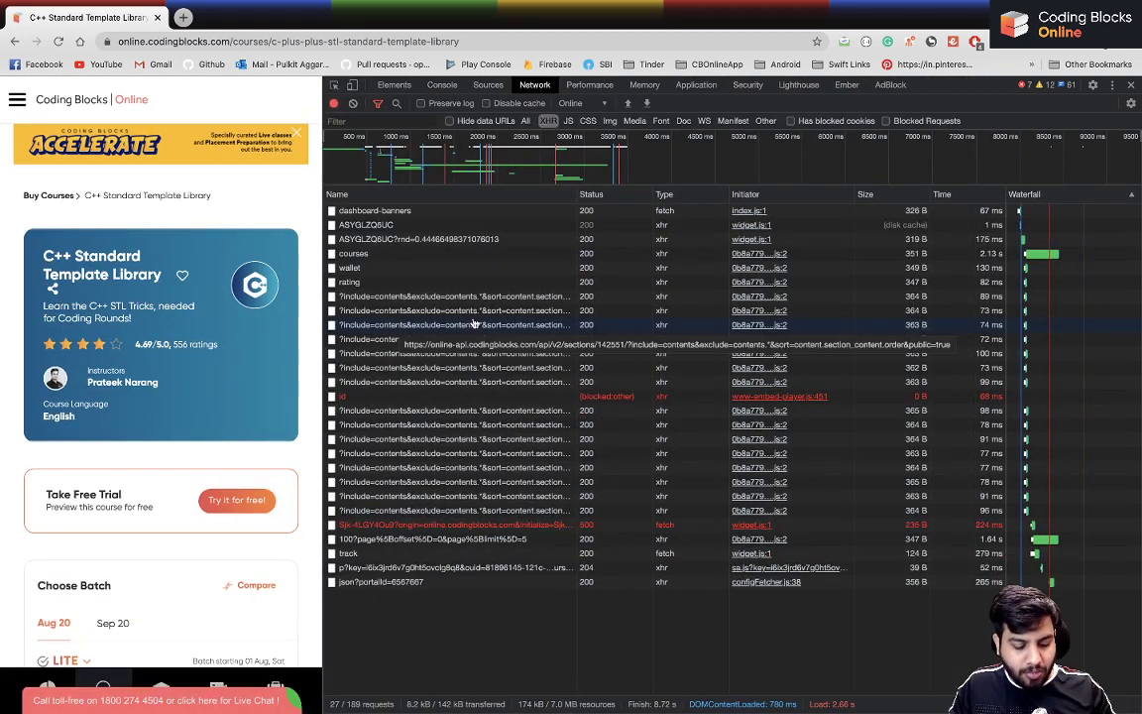
Expand the dashboard-banners preview to data > 0 > attributes and select the Accelerate_Web_banner.jpg image-url.
{"action": "key", "text": "alt+super+8"}
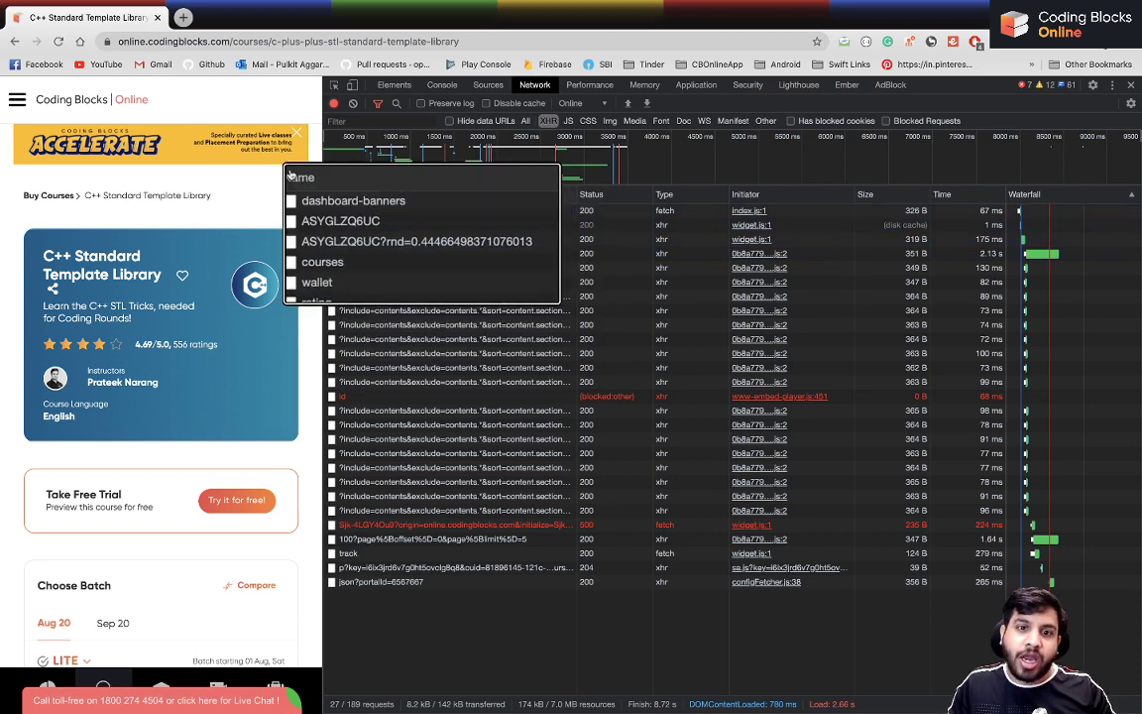
{"action": "left_click", "coordinate": [356, 201]}
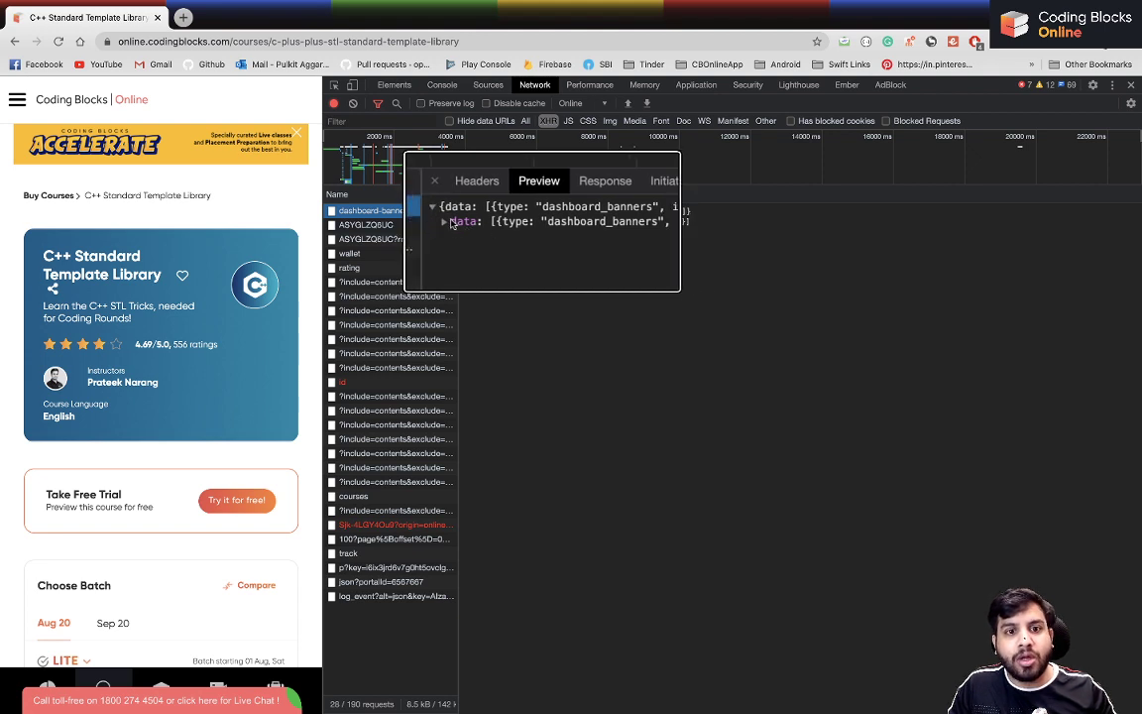
{"action": "left_click", "coordinate": [451, 222]}
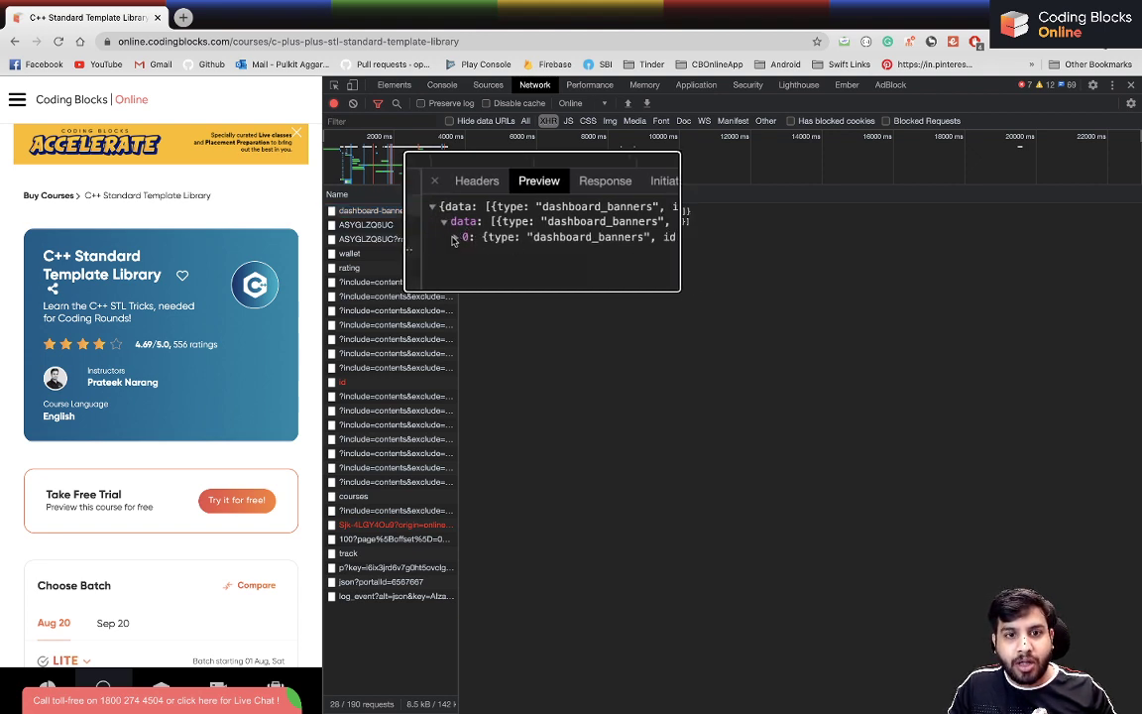
{"action": "left_click", "coordinate": [454, 238]}
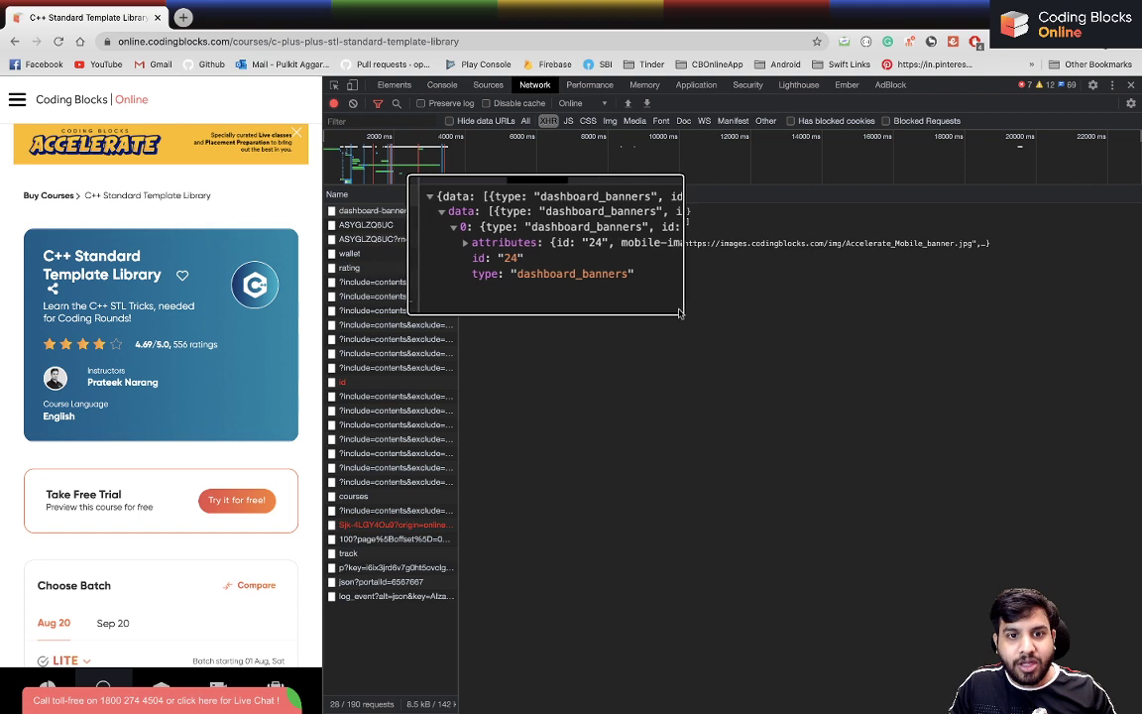
{"action": "left_click", "coordinate": [464, 243]}
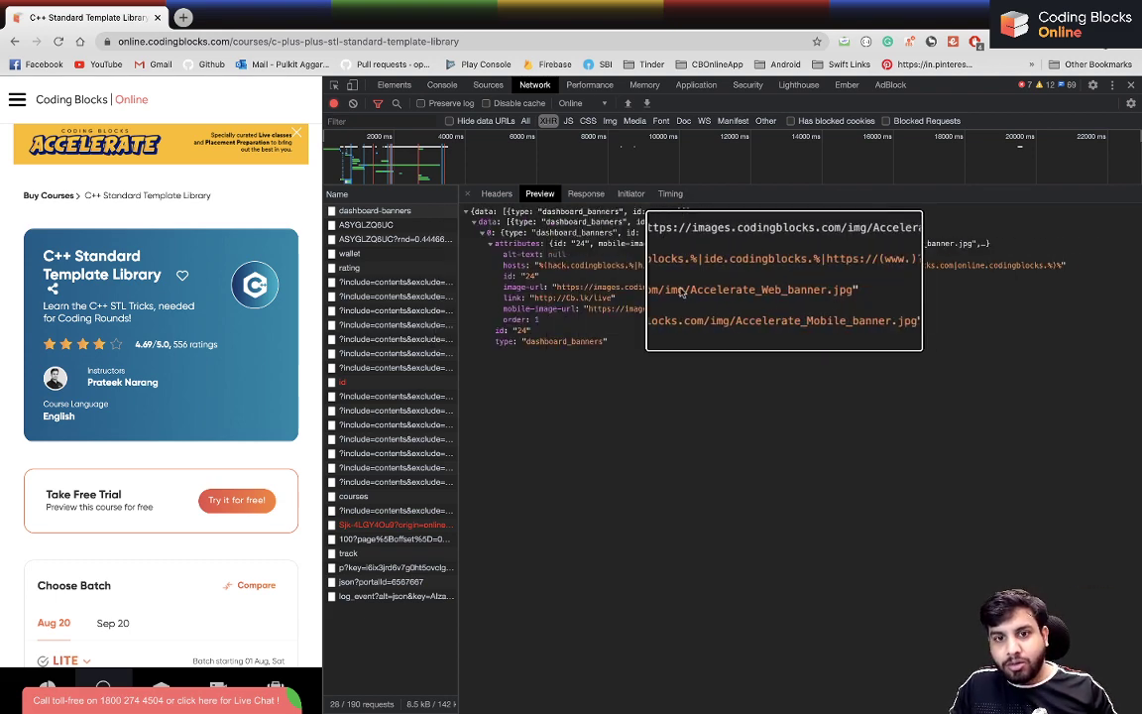
{"action": "key", "text": "Escape"}
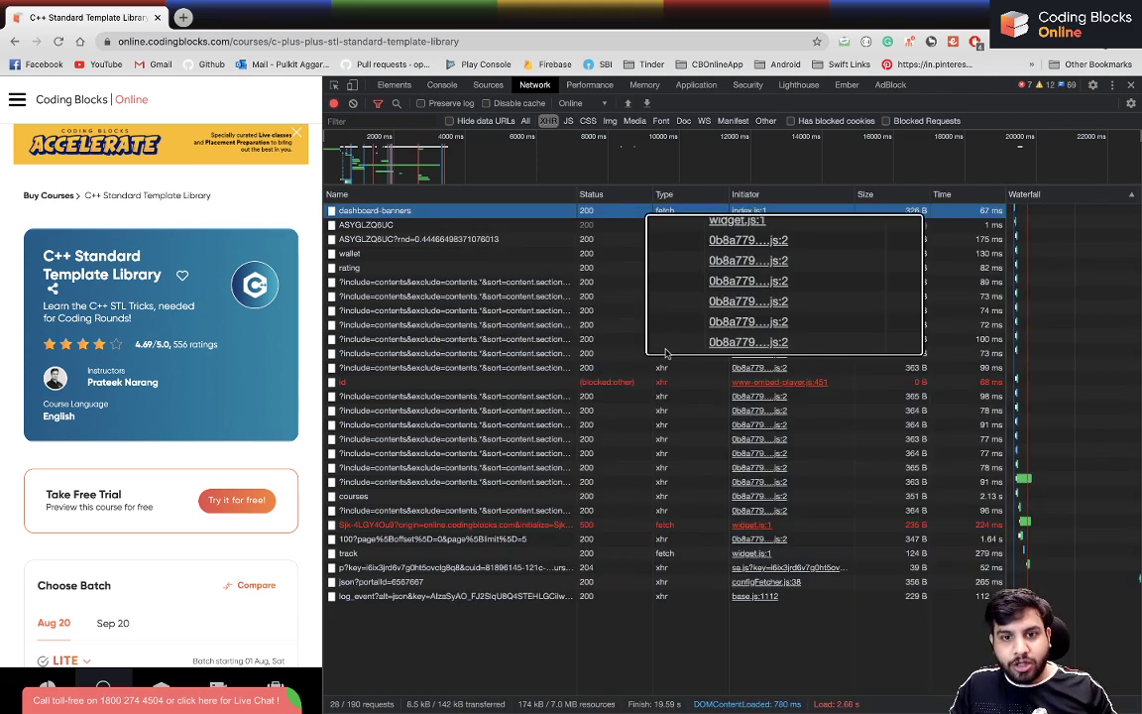
{"action": "left_click", "coordinate": [436, 213]}
{"action": "left_click", "coordinate": [560, 222]}
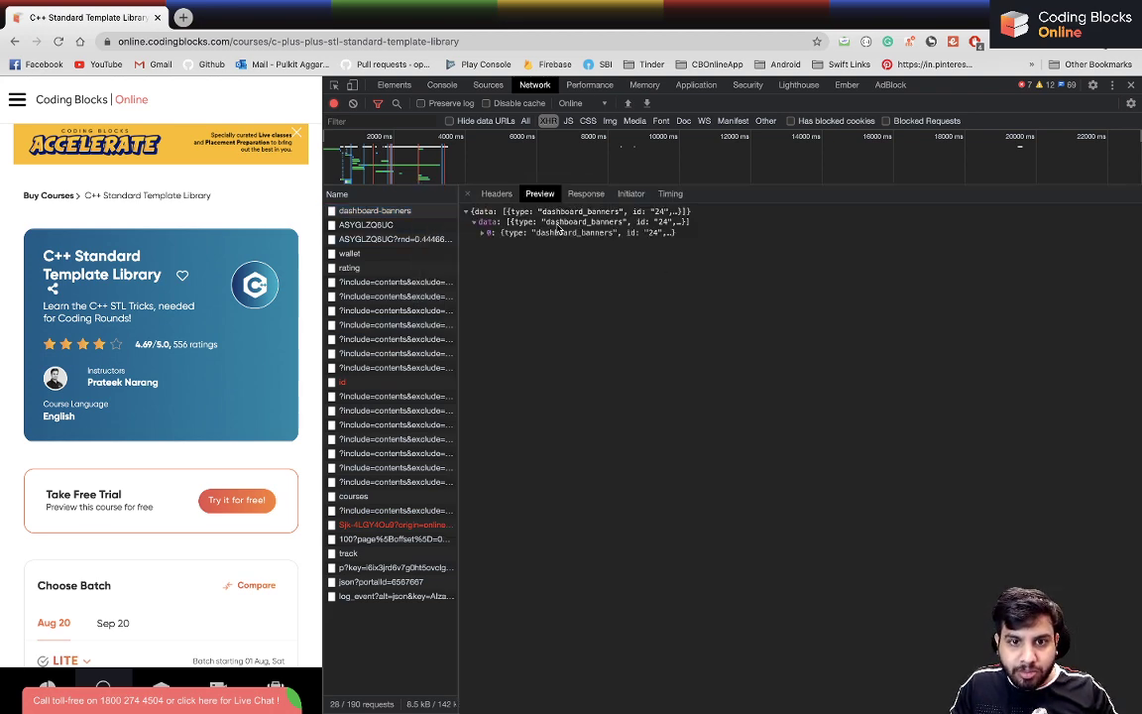
{"action": "left_click", "coordinate": [558, 234]}
{"action": "left_click", "coordinate": [568, 248]}
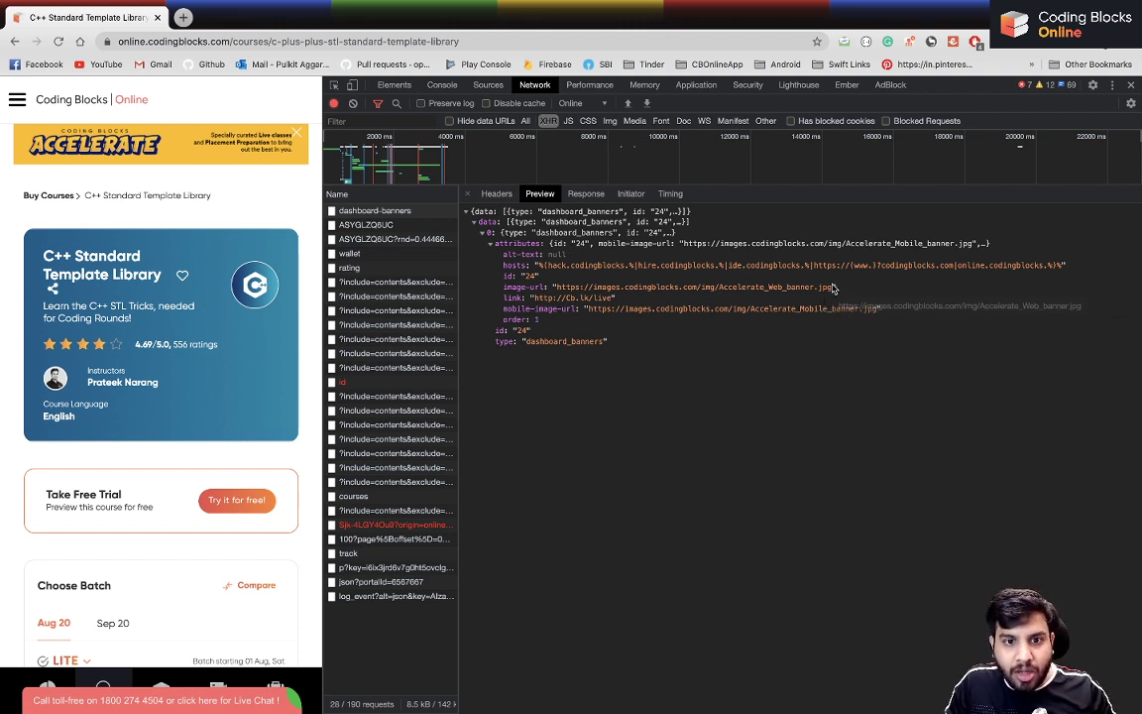
{"action": "left_click_drag", "start_coordinate": [832, 287], "coordinate": [563, 290]}
{"action": "key", "text": "ctrl+c"}
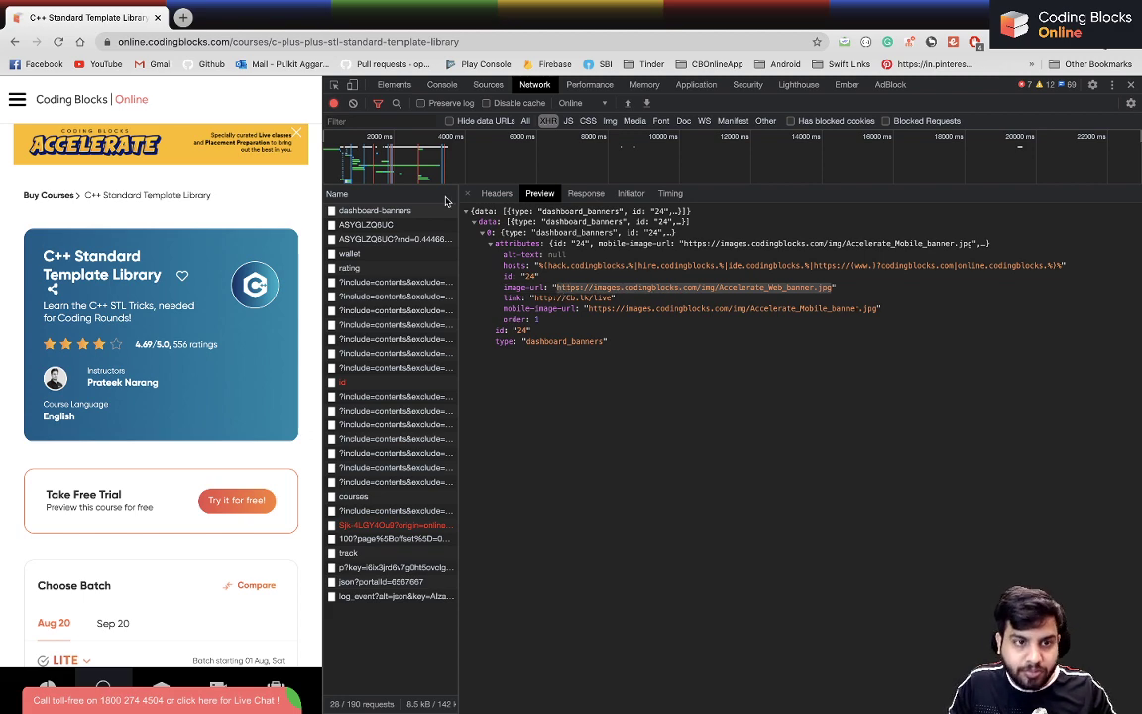
Load the copied Accelerate_Web_banner.jpg URL in a new tab, then go back to the course tab.
{"action": "left_click", "coordinate": [179, 17]}
{"action": "key", "text": "ctrl+v"}
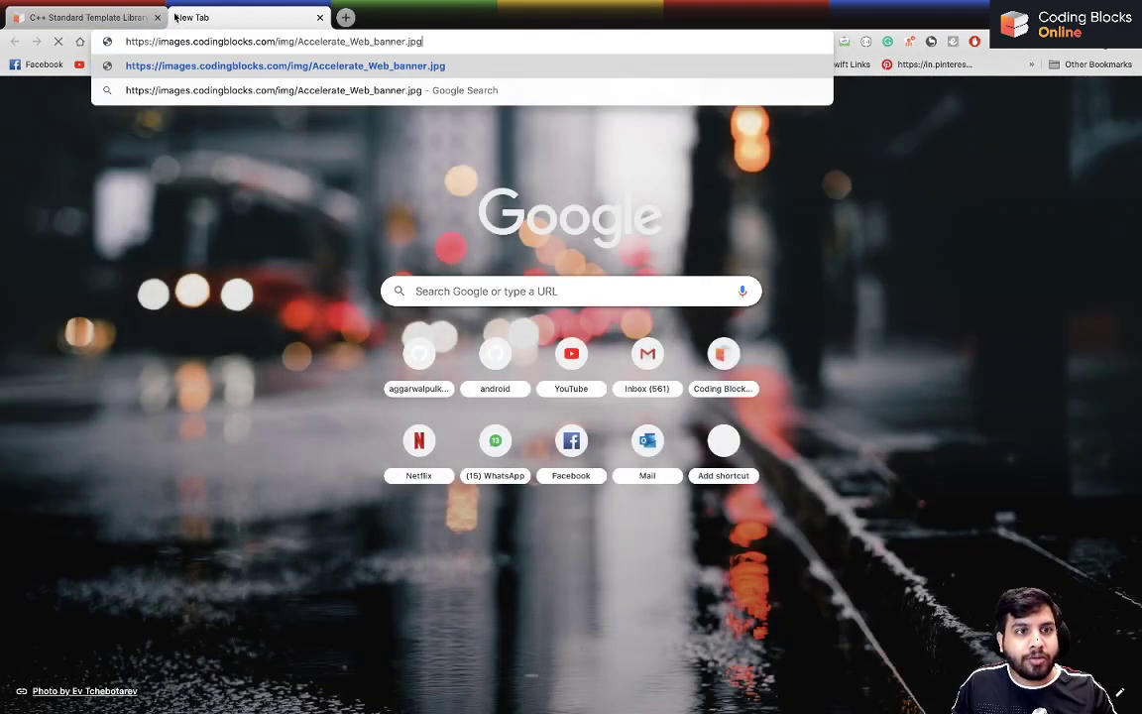
{"action": "key", "text": "Return"}
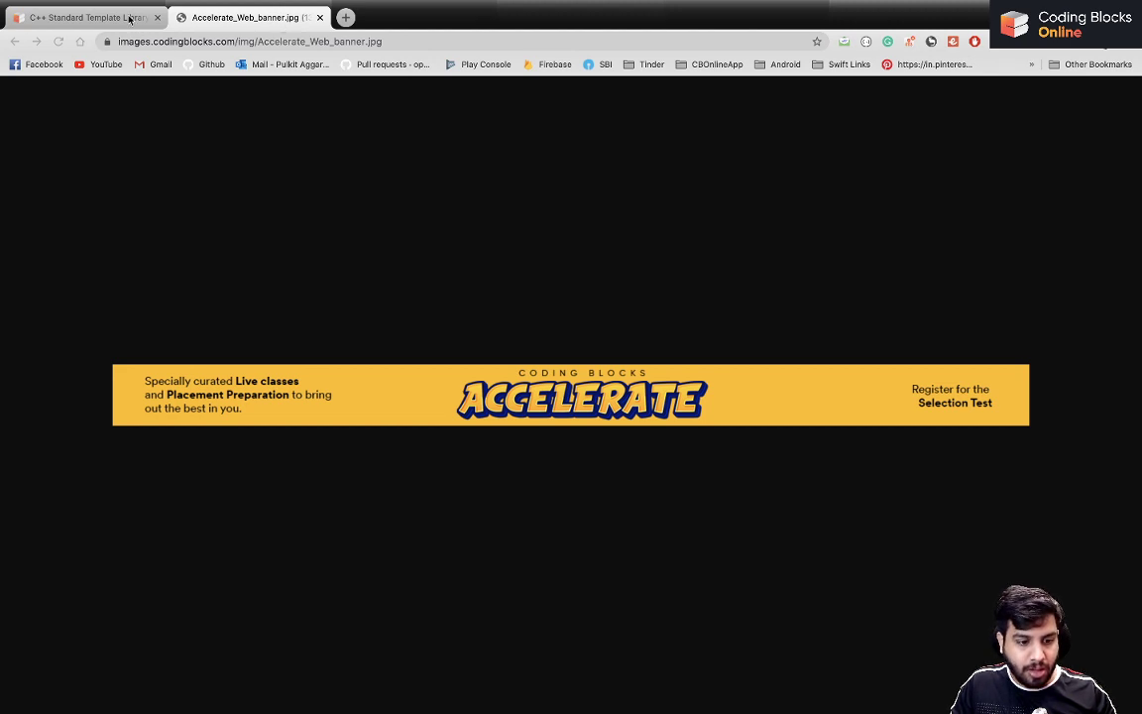
{"action": "left_click", "coordinate": [89, 17]}
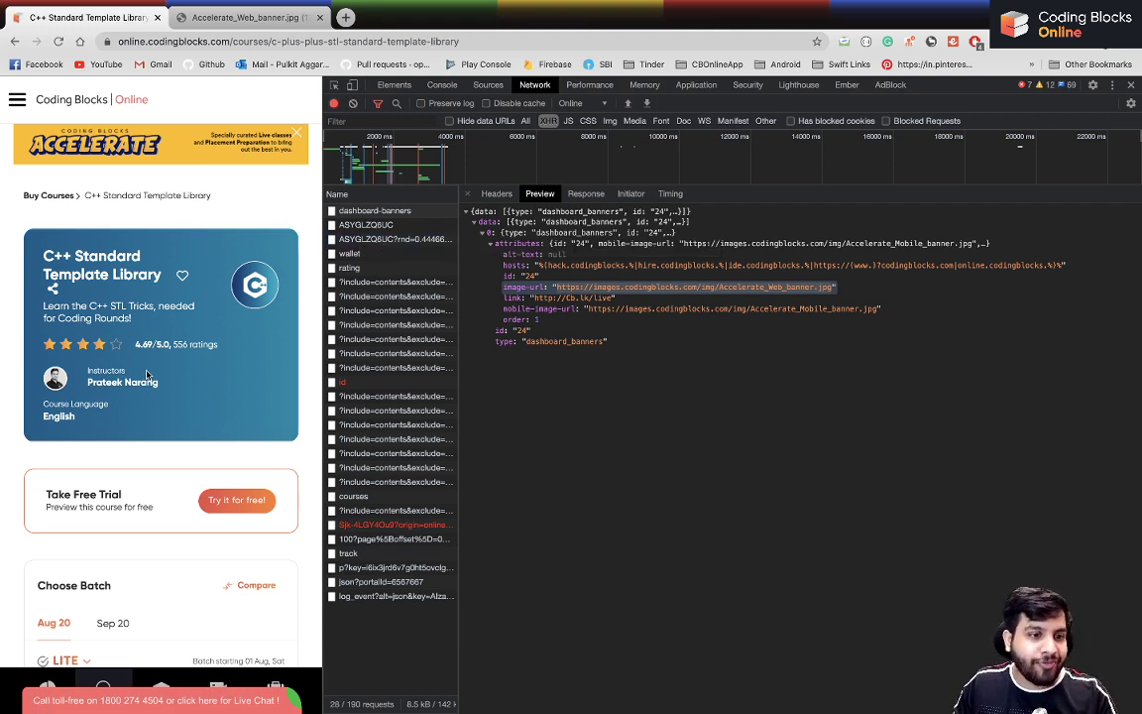
Preview the wallet, blocked id and courses responses in the Network list.
{"action": "scroll", "coordinate": [146, 374], "scroll_direction": "down", "scroll_amount": 5}
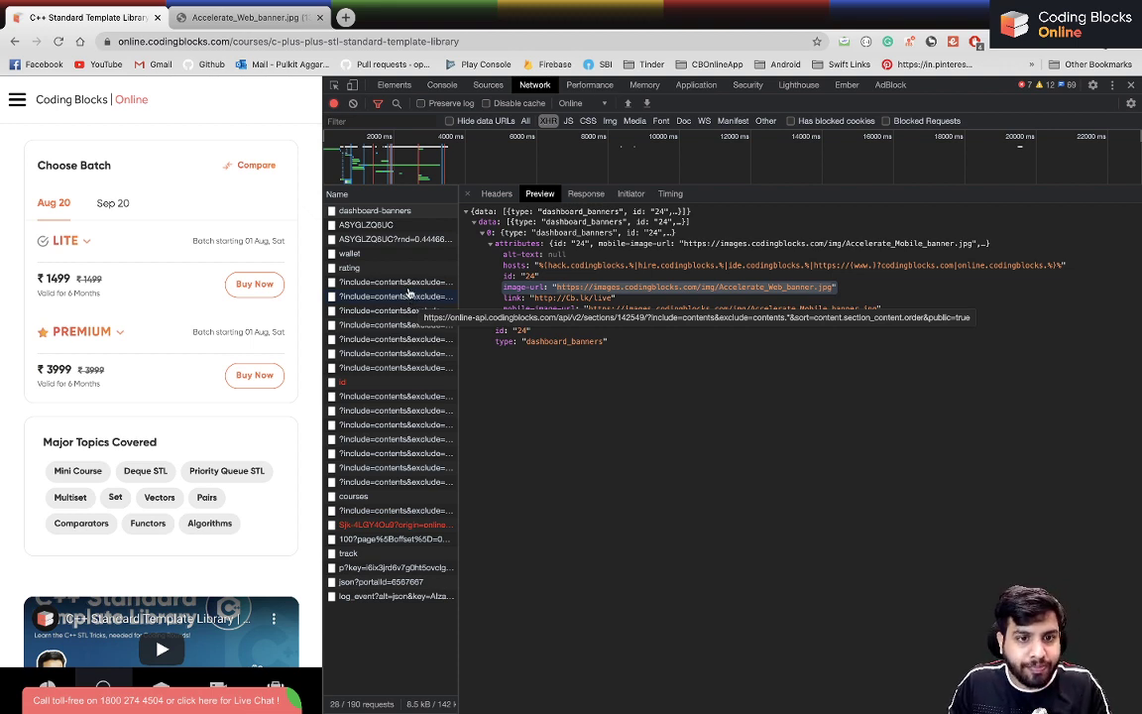
{"action": "left_click", "coordinate": [373, 256]}
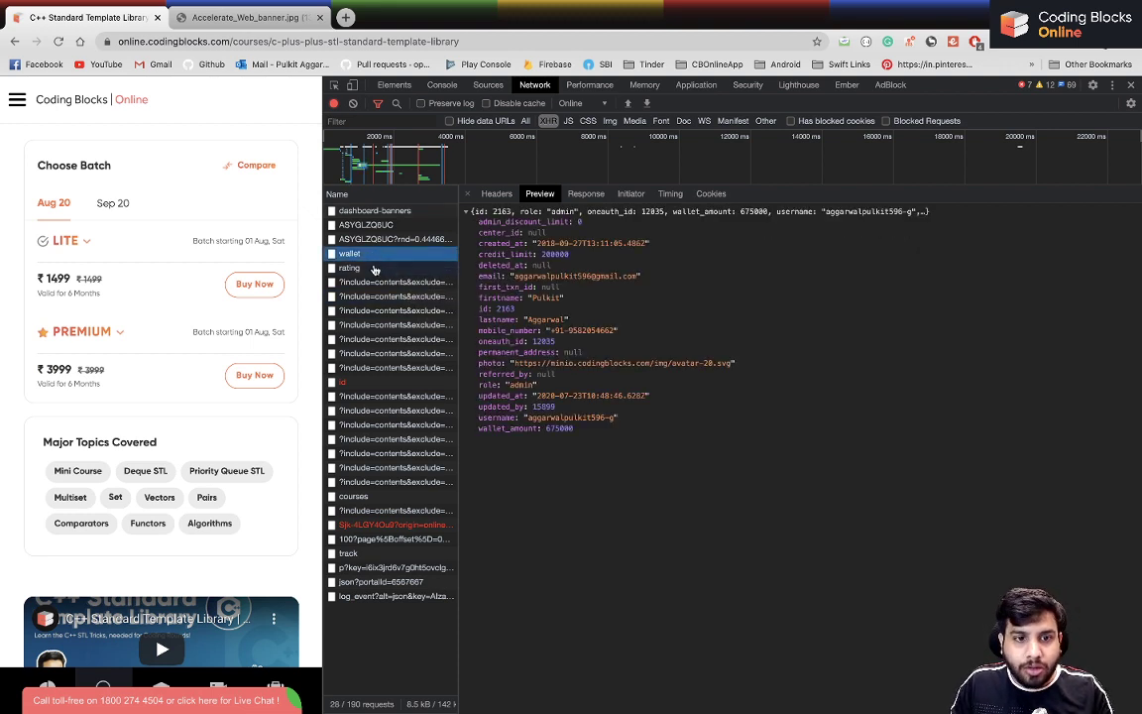
{"action": "left_click", "coordinate": [365, 383]}
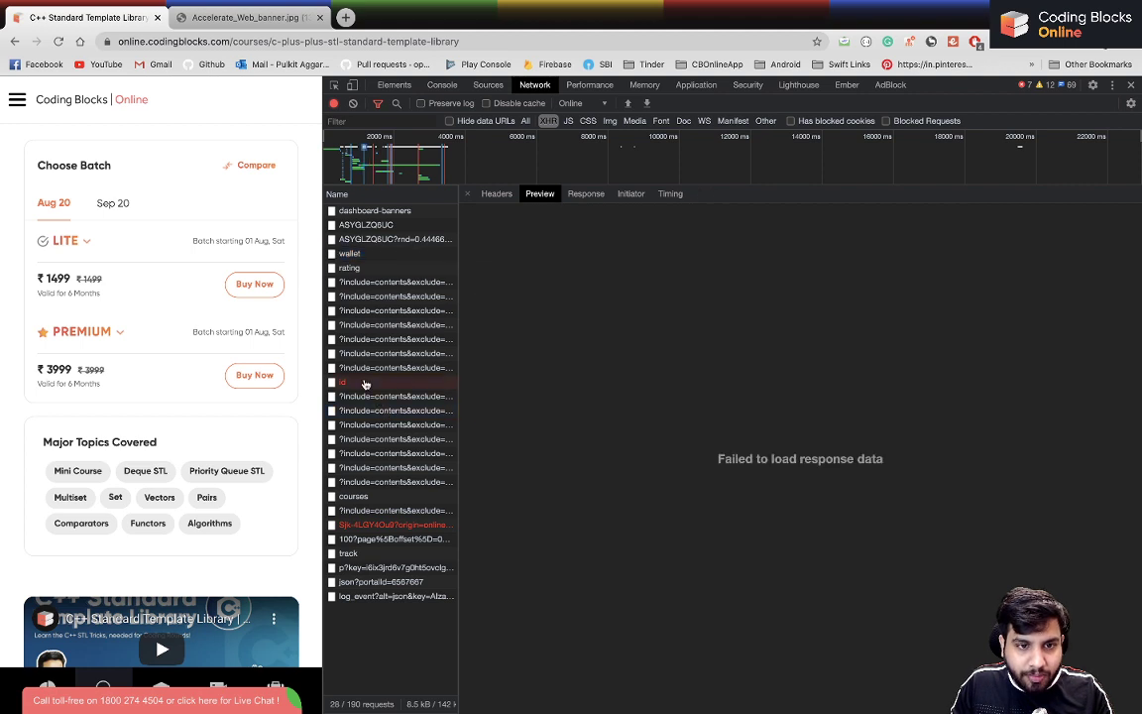
{"action": "left_click", "coordinate": [389, 498]}
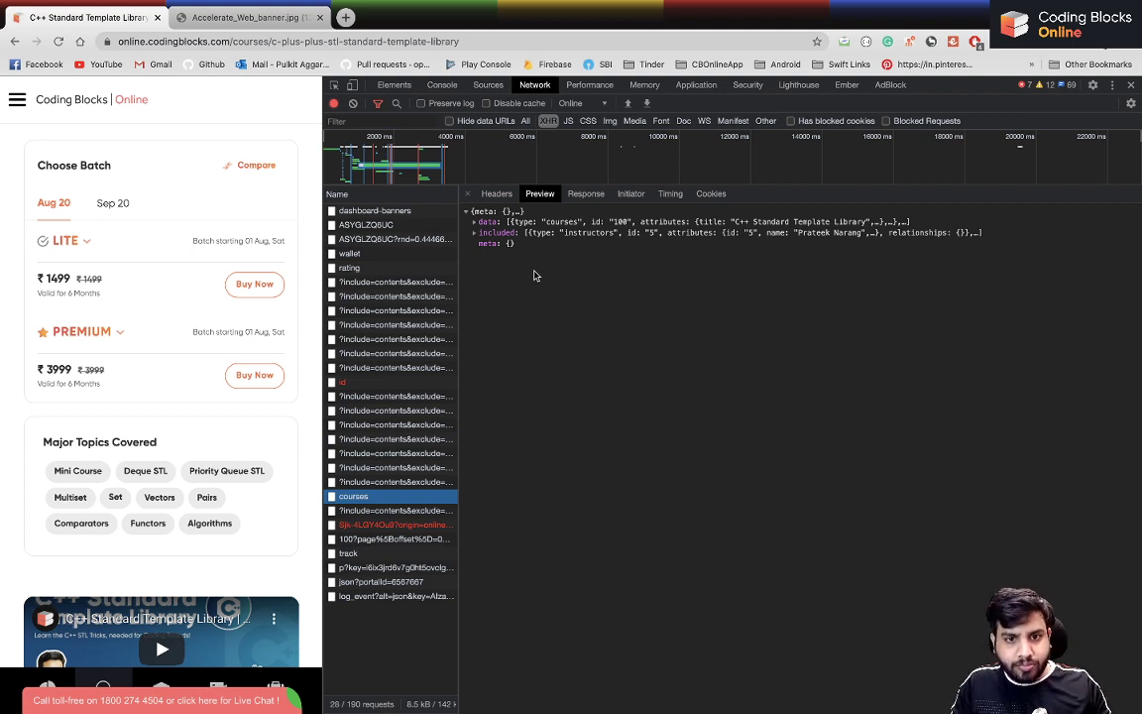
Expand the courses data to course ids 100 and 17, then reselect the courses response.
{"action": "left_click", "coordinate": [487, 222]}
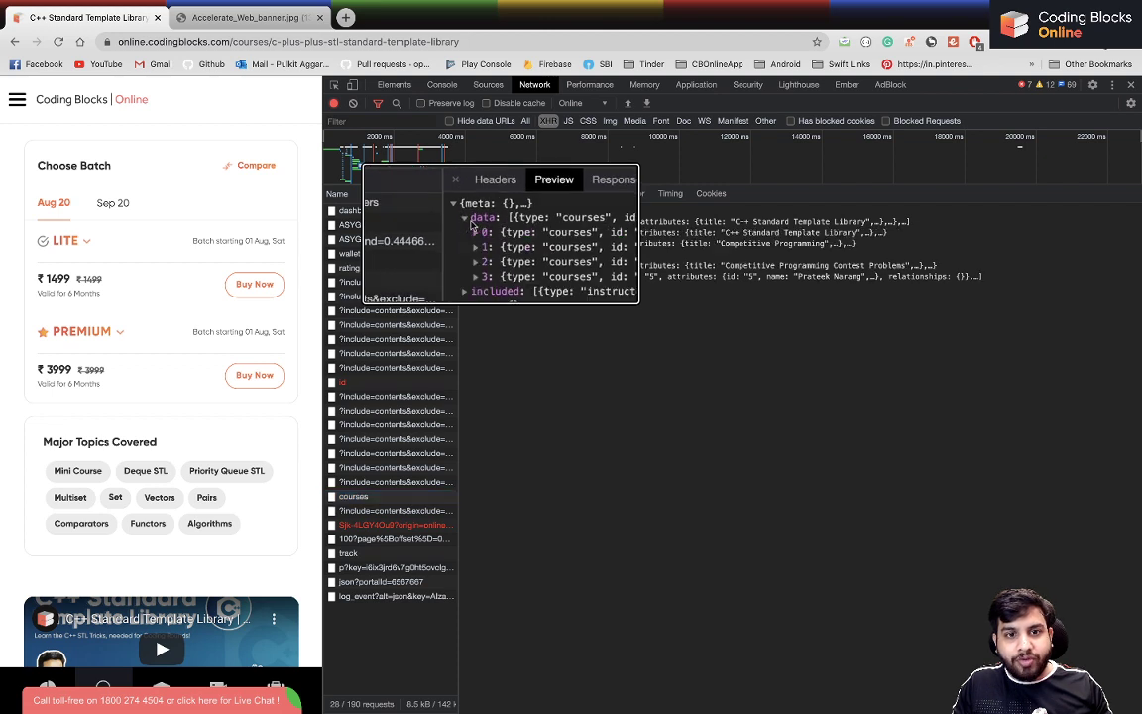
{"action": "left_click", "coordinate": [519, 237]}
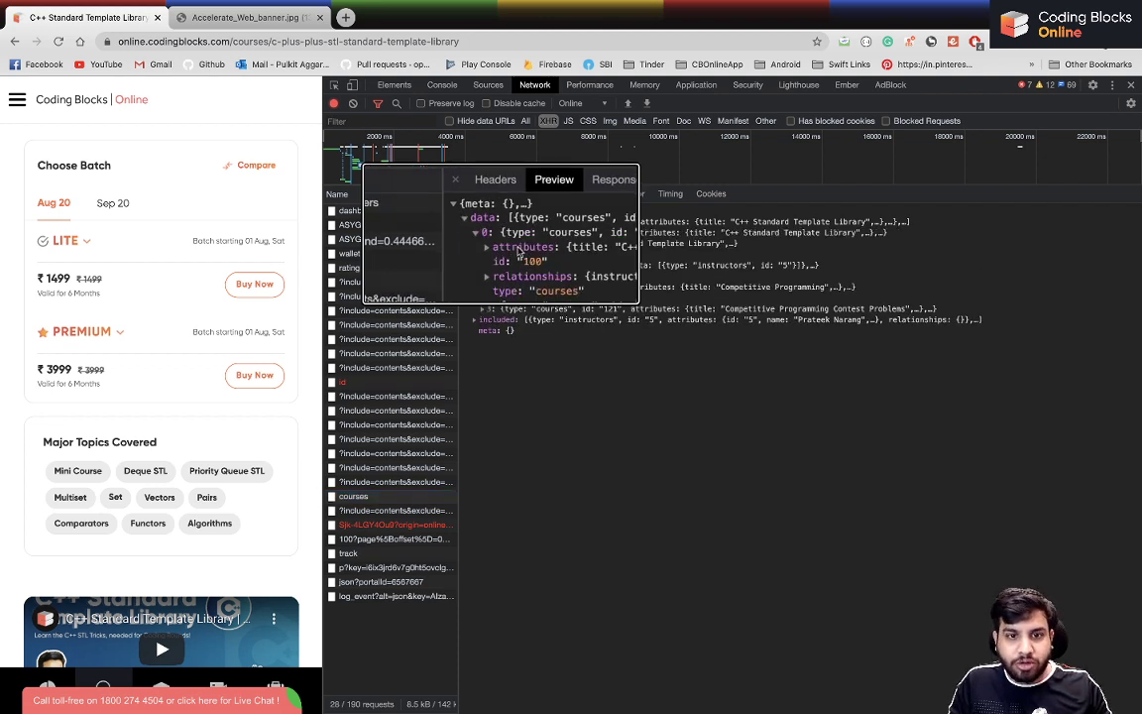
{"action": "left_click", "coordinate": [517, 252]}
{"action": "left_click", "coordinate": [517, 252]}
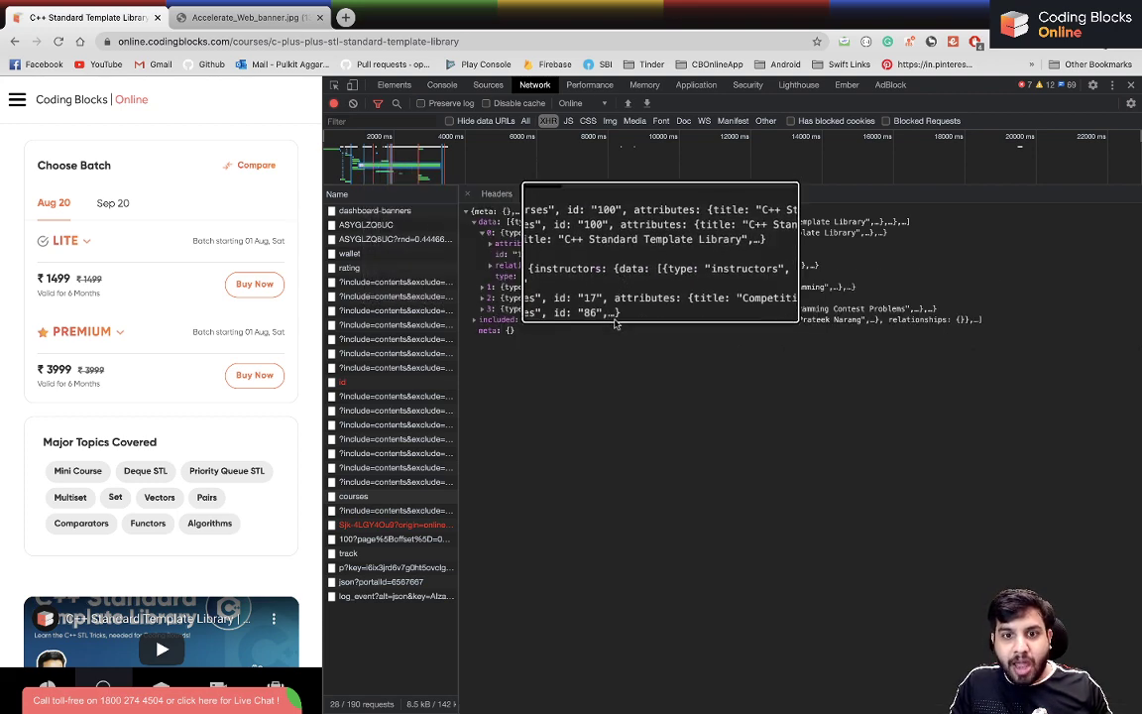
{"action": "left_click", "coordinate": [514, 280]}
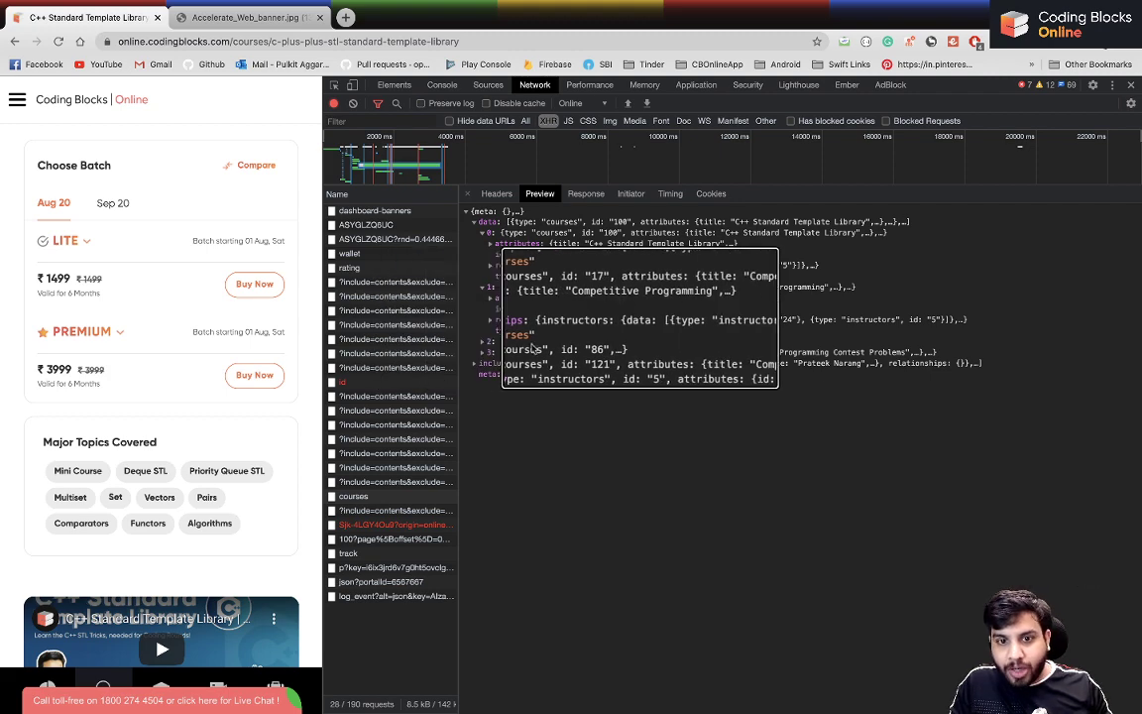
{"action": "left_click", "coordinate": [416, 353]}
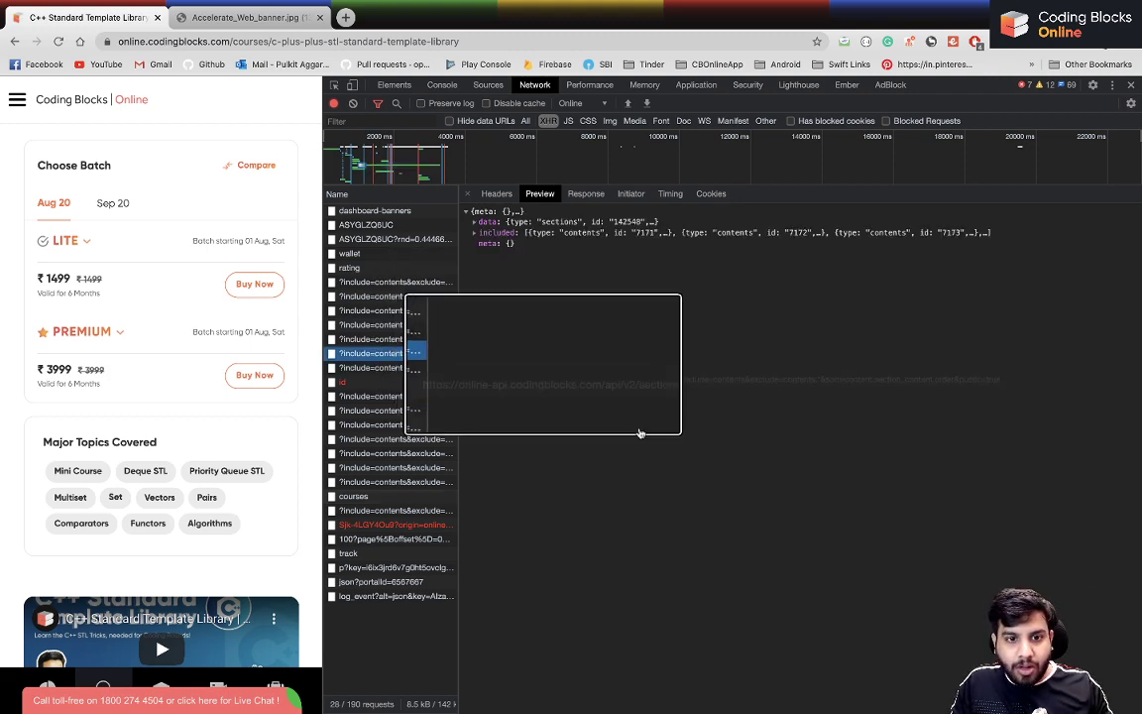
{"action": "key", "text": "Escape"}
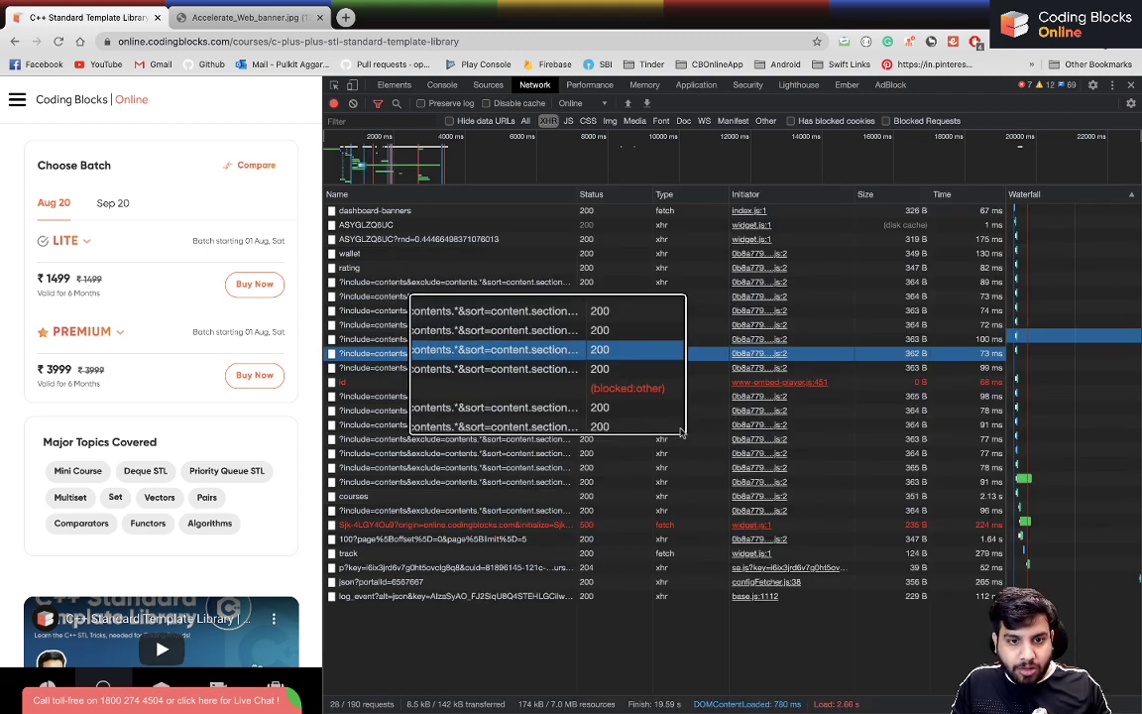
{"action": "left_click", "coordinate": [384, 496]}
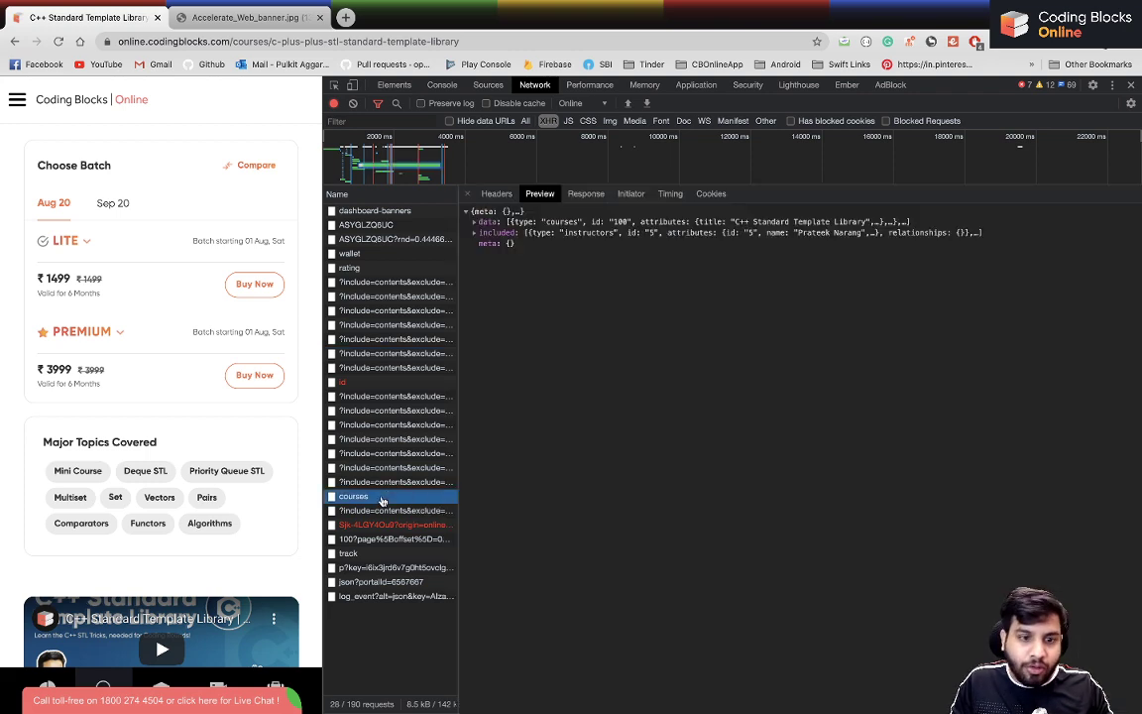
Expand the courses response's included array, showing items 0–100 and 100–147.
{"action": "left_click", "coordinate": [507, 235]}
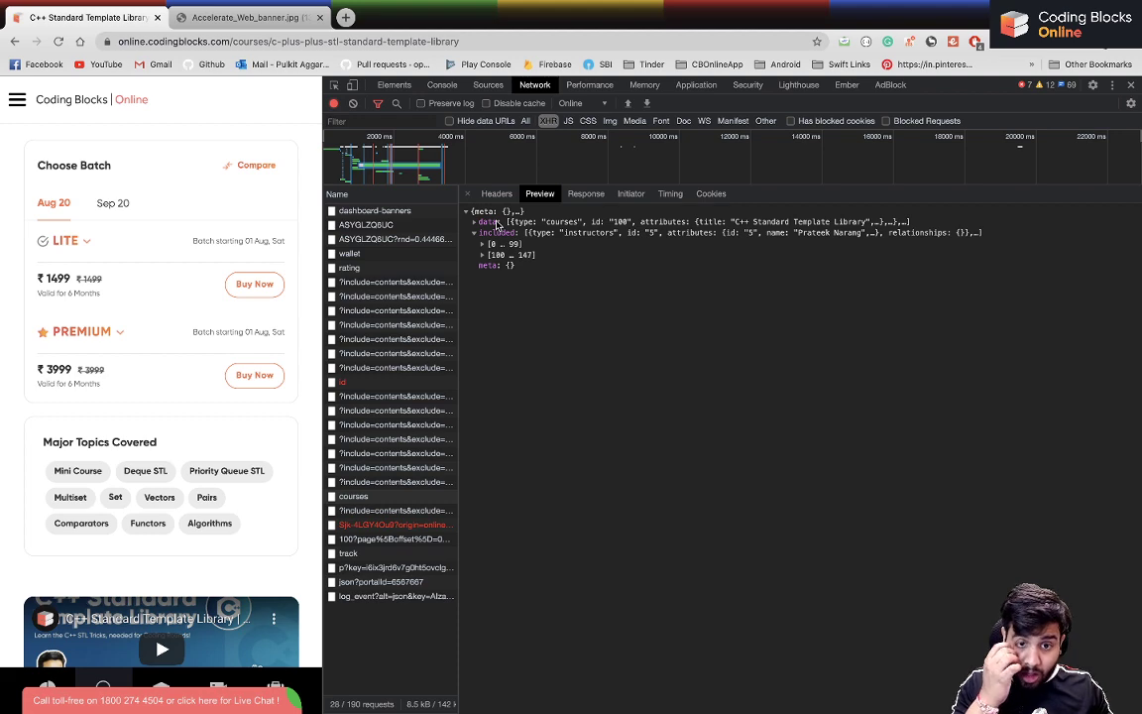
{"action": "left_click", "coordinate": [492, 244]}
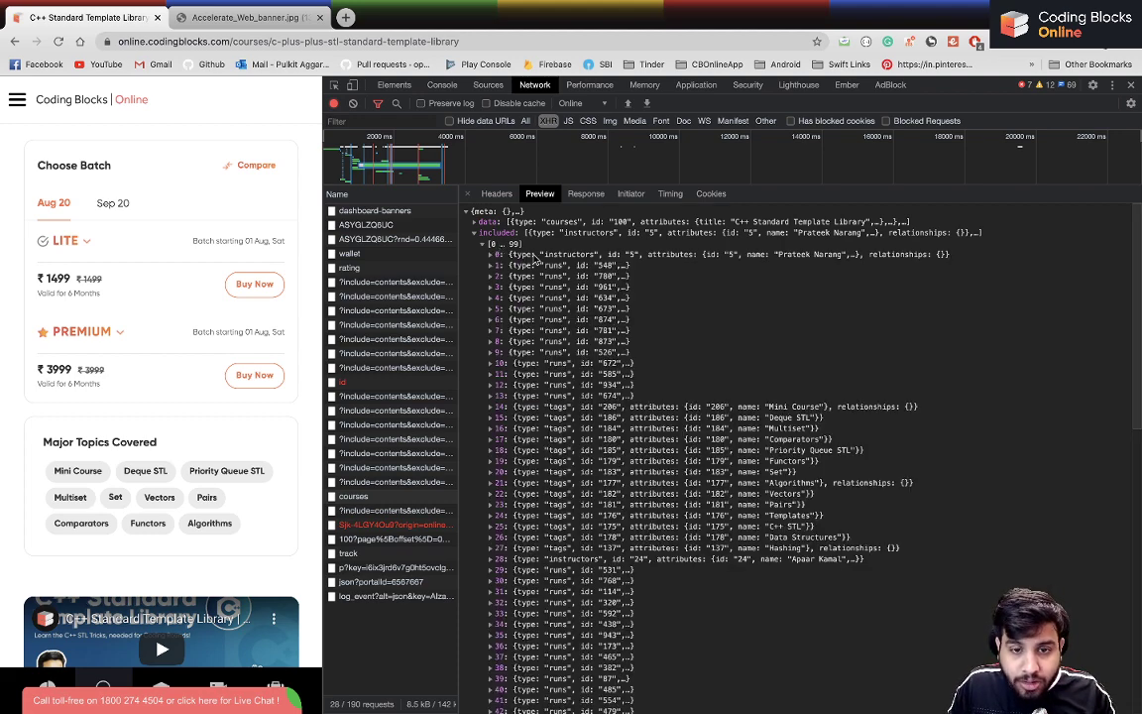
{"action": "scroll", "coordinate": [540, 297], "scroll_direction": "down", "scroll_amount": 10}
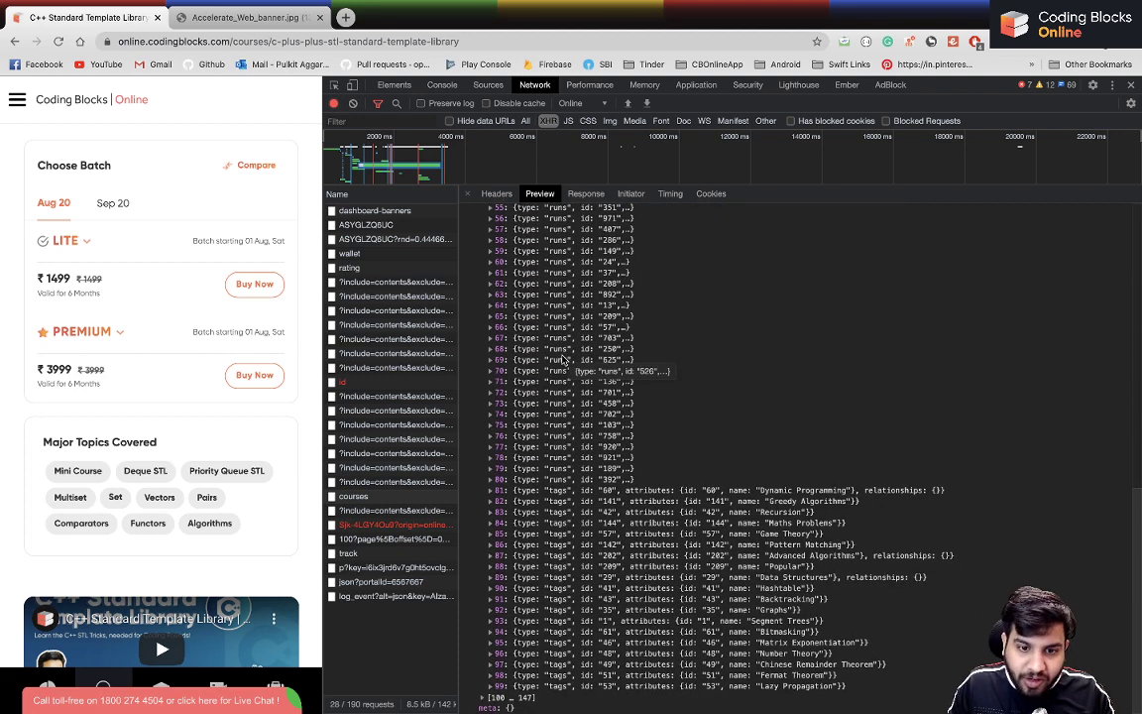
{"action": "scroll", "coordinate": [565, 367], "scroll_direction": "up", "scroll_amount": 10}
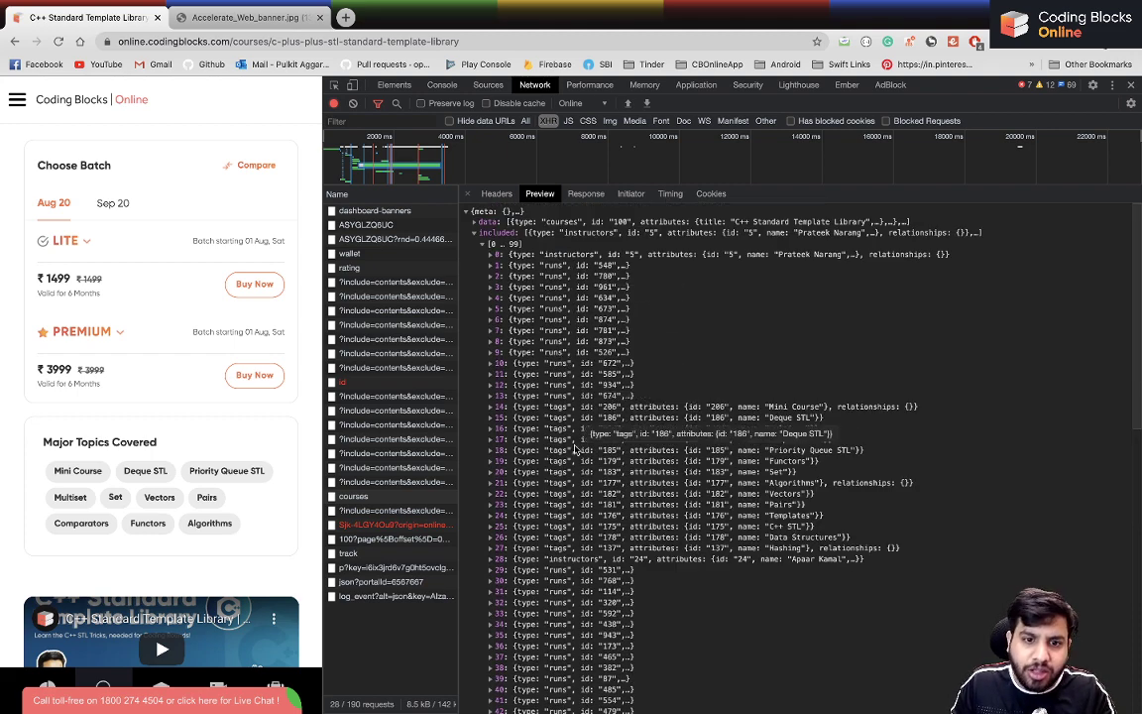
{"action": "scroll", "coordinate": [282, 489], "scroll_direction": "down", "scroll_amount": 1}
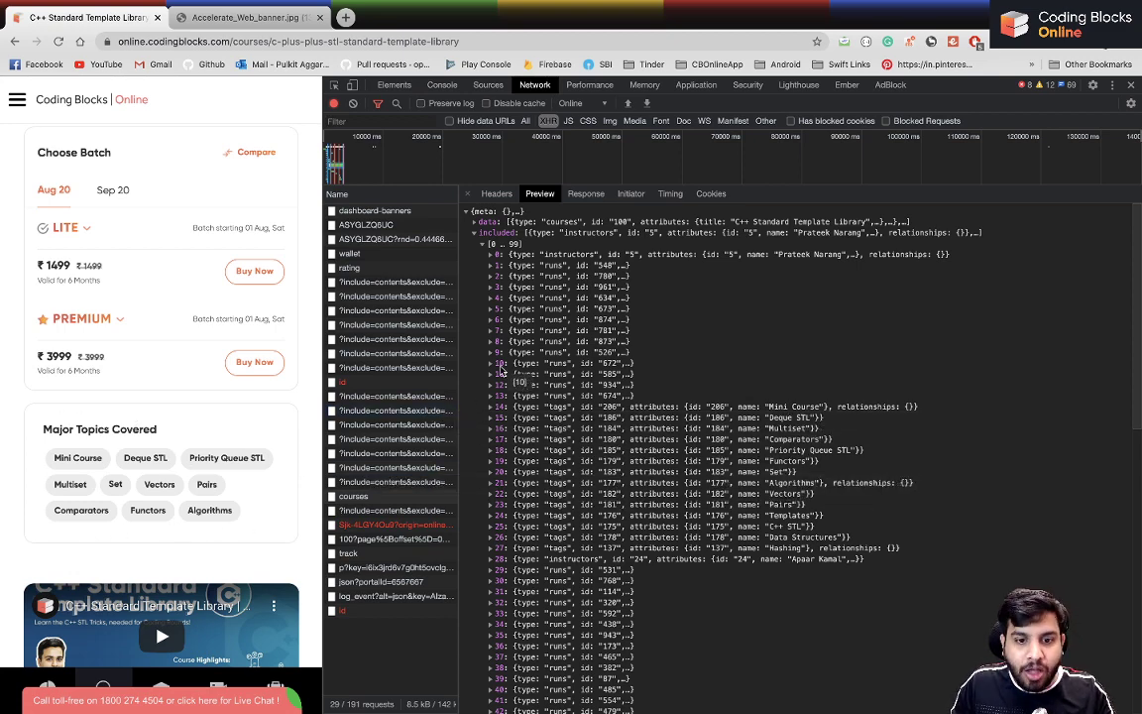
{"action": "scroll", "coordinate": [594, 491], "scroll_direction": "down", "scroll_amount": 8}
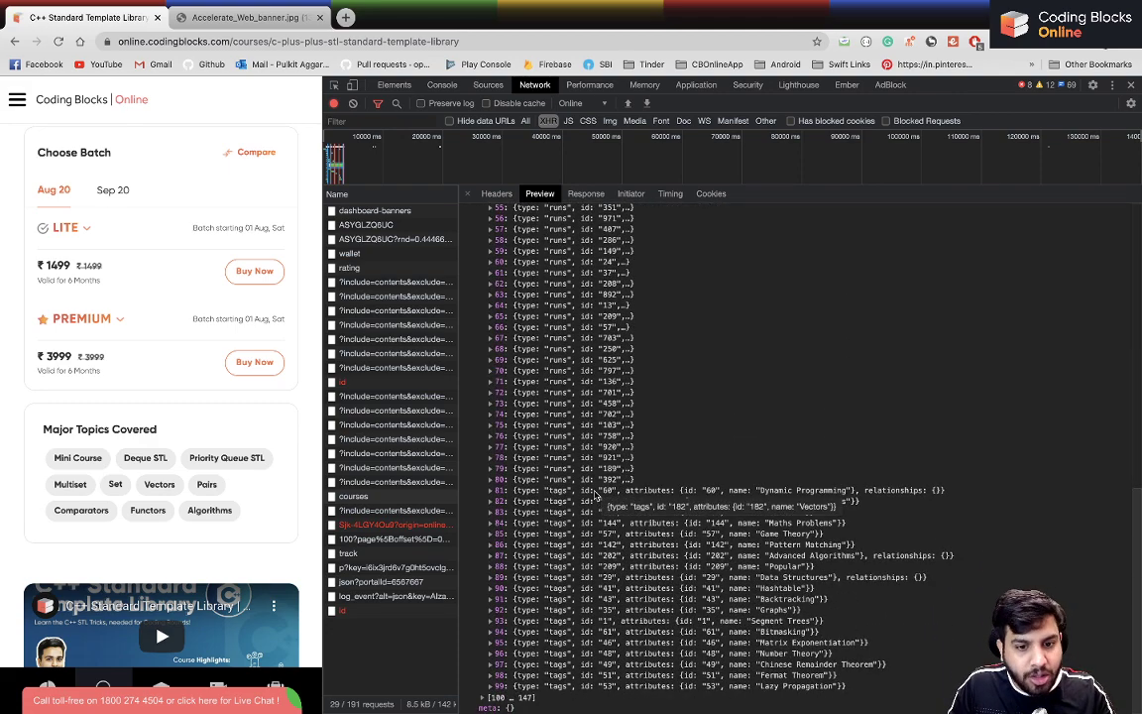
{"action": "left_click", "coordinate": [495, 698]}
{"action": "scroll", "coordinate": [503, 700], "scroll_direction": "down", "scroll_amount": 5}
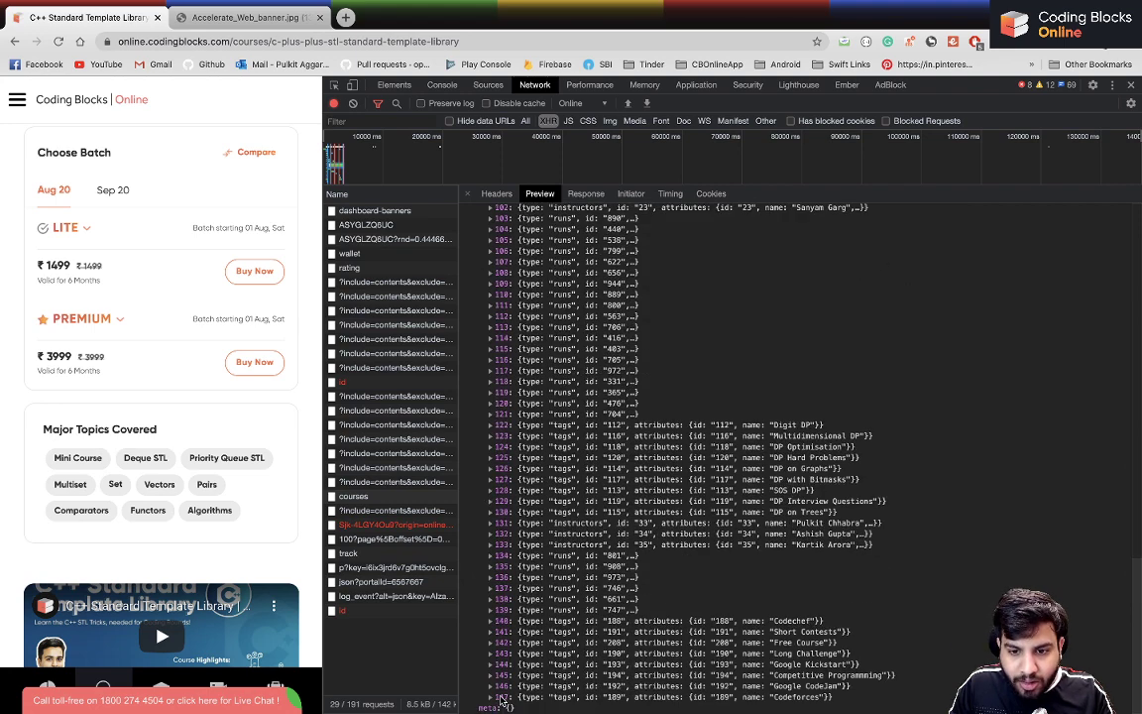
{"action": "scroll", "coordinate": [580, 555], "scroll_direction": "up", "scroll_amount": 15}
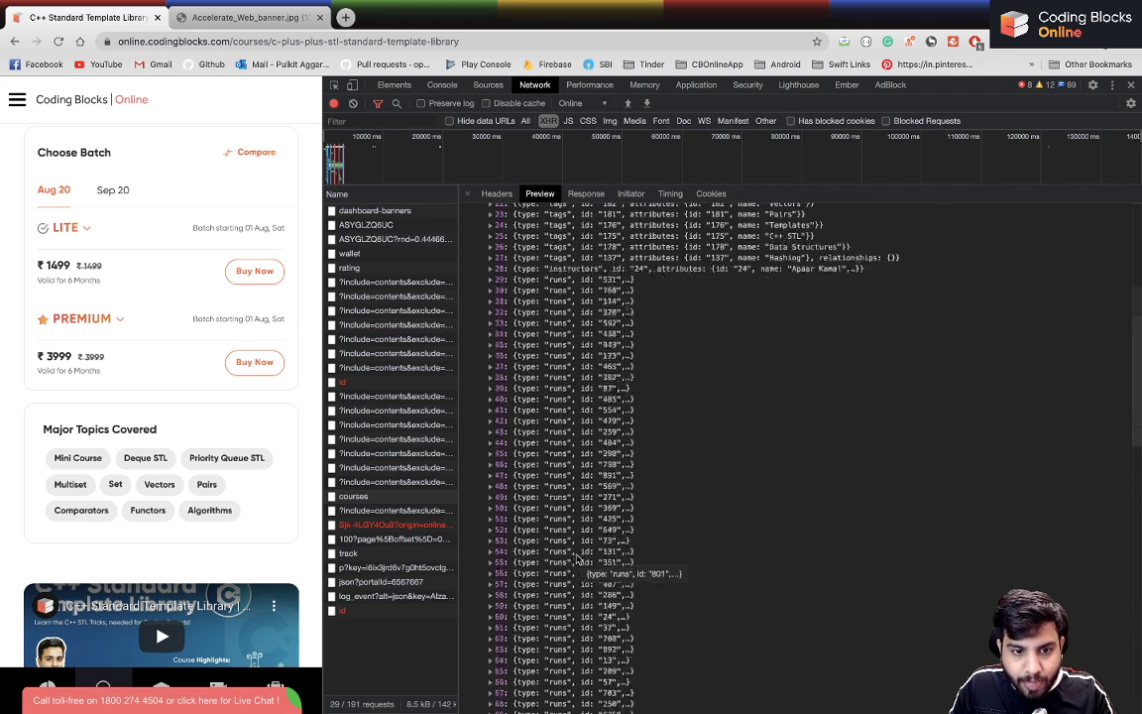
Reselect courses, expand its data and included nodes, then show its headers and Request URL.
{"action": "left_click", "coordinate": [352, 497]}
{"action": "left_click", "coordinate": [500, 233]}
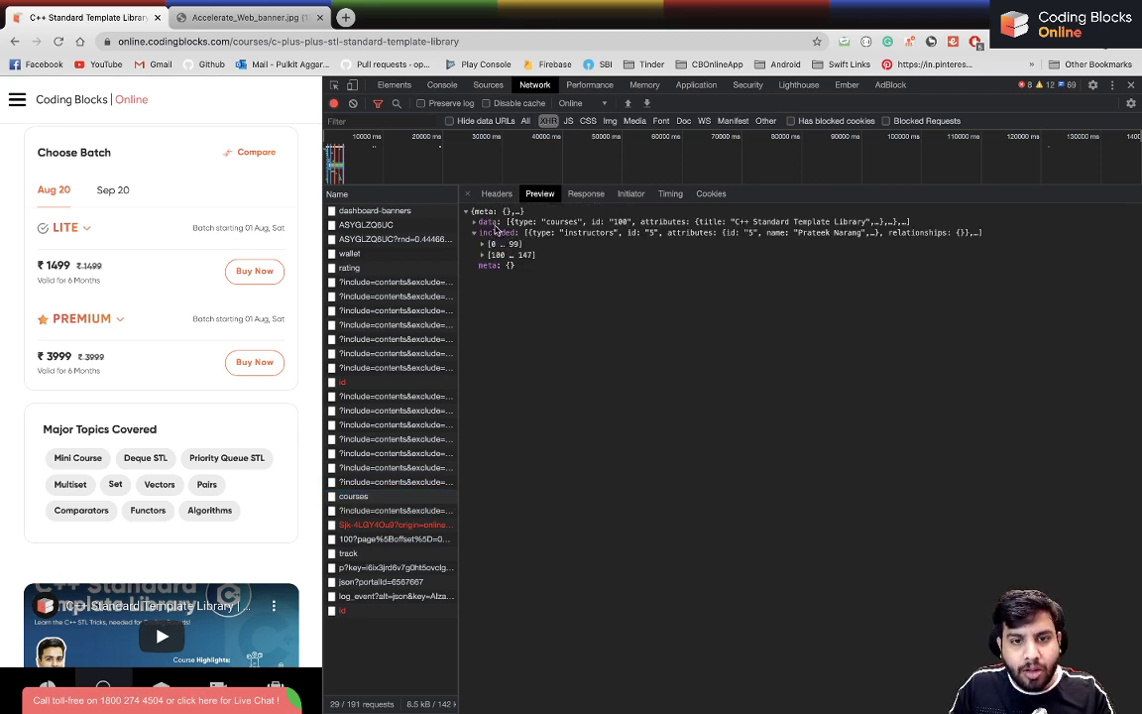
{"action": "left_click", "coordinate": [492, 222]}
{"action": "left_click", "coordinate": [507, 298]}
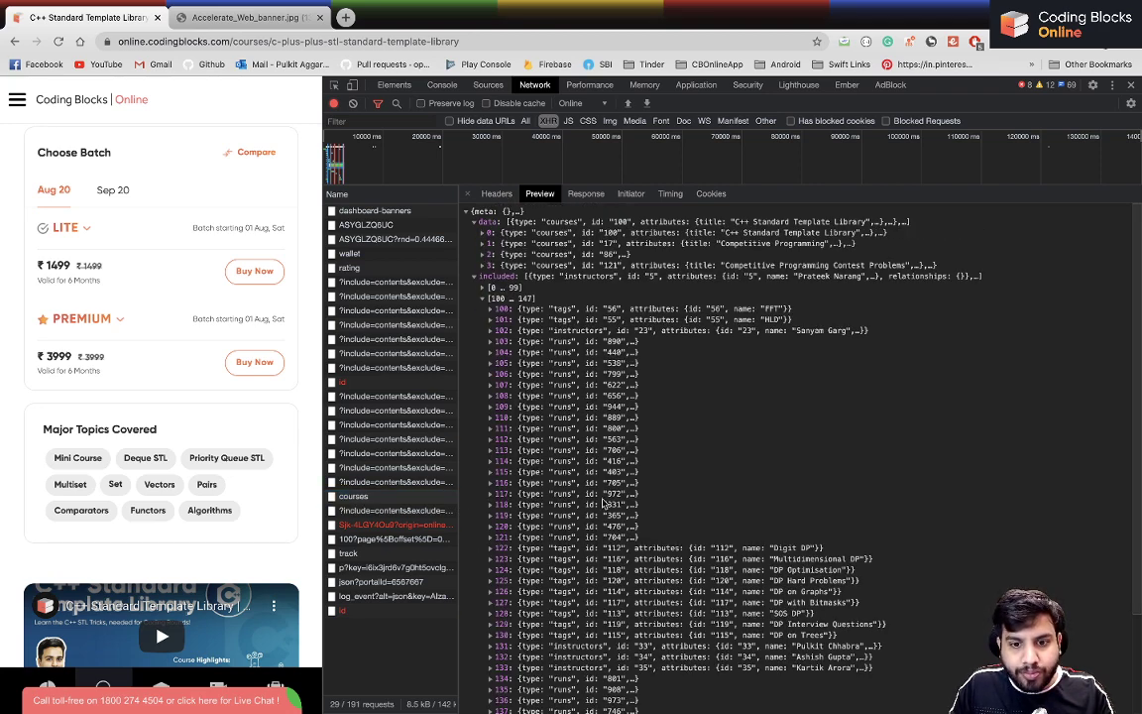
{"action": "scroll", "coordinate": [602, 503], "scroll_direction": "down", "scroll_amount": 3}
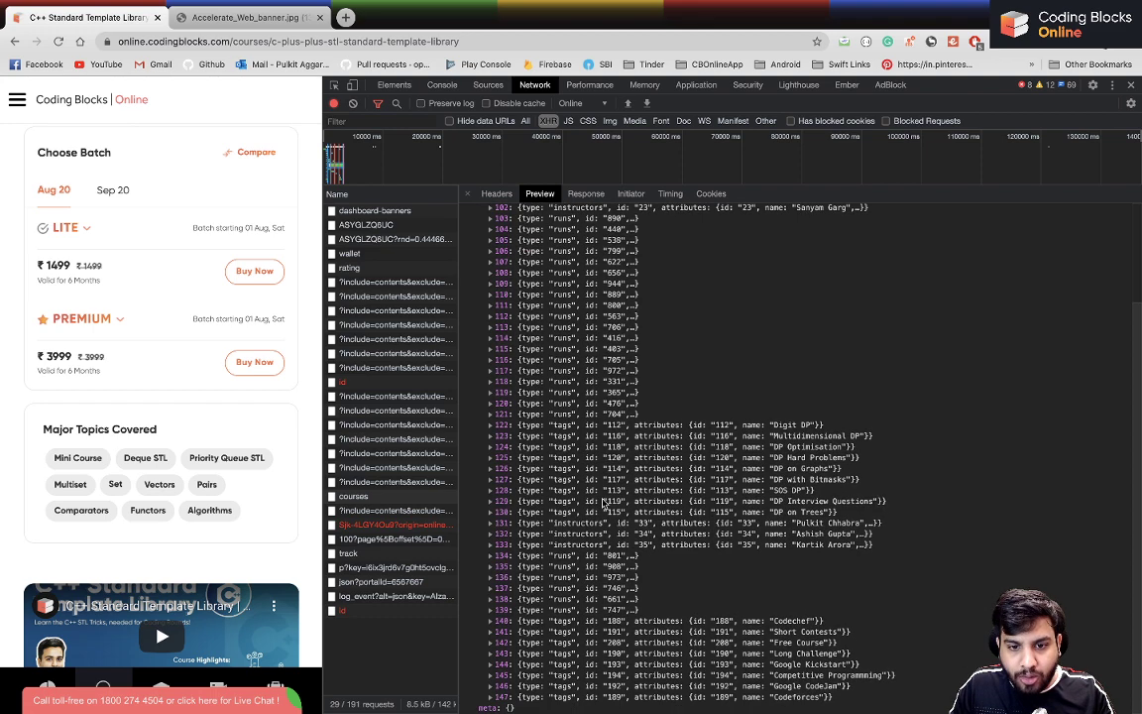
{"action": "scroll", "coordinate": [601, 503], "scroll_direction": "up", "scroll_amount": 3}
{"action": "left_click", "coordinate": [494, 194]}
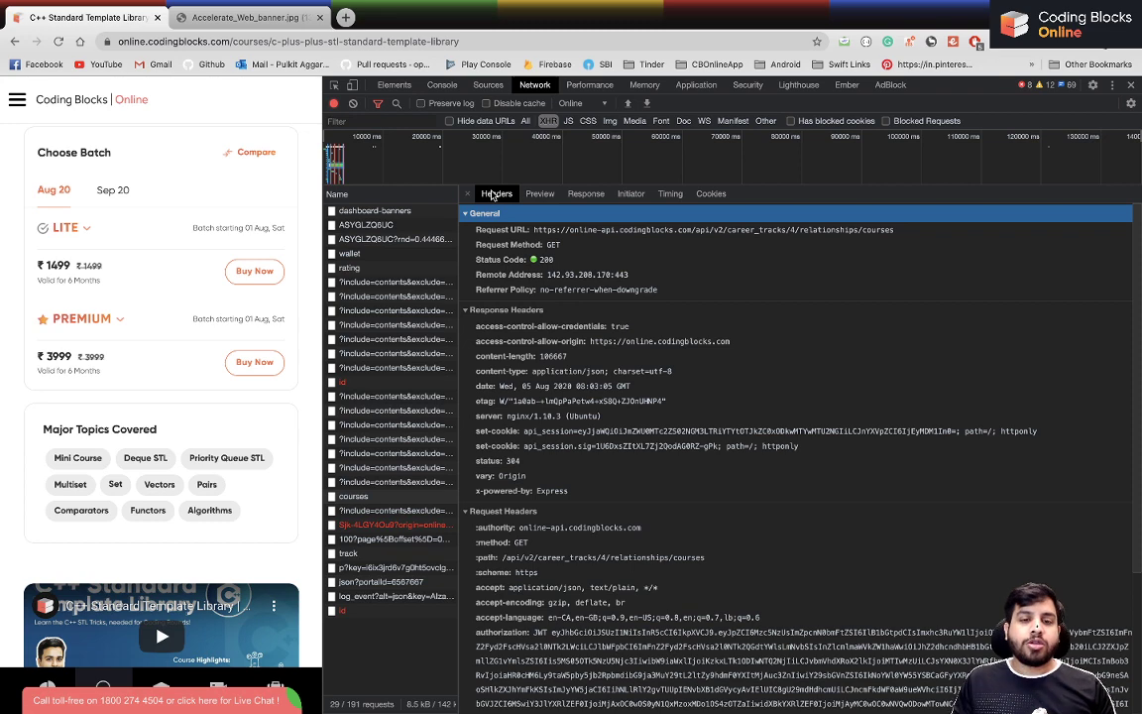
{"action": "key", "text": "alt+super+8"}
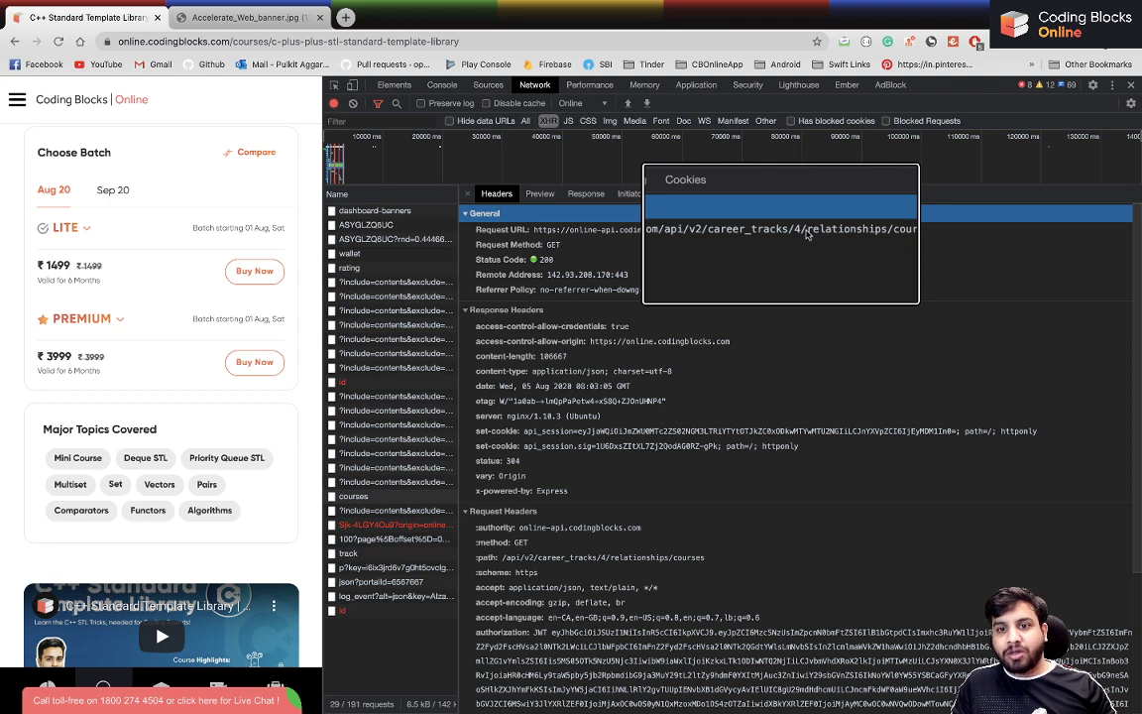
{"action": "right_click", "coordinate": [783, 229]}
{"action": "right_click", "coordinate": [783, 228]}
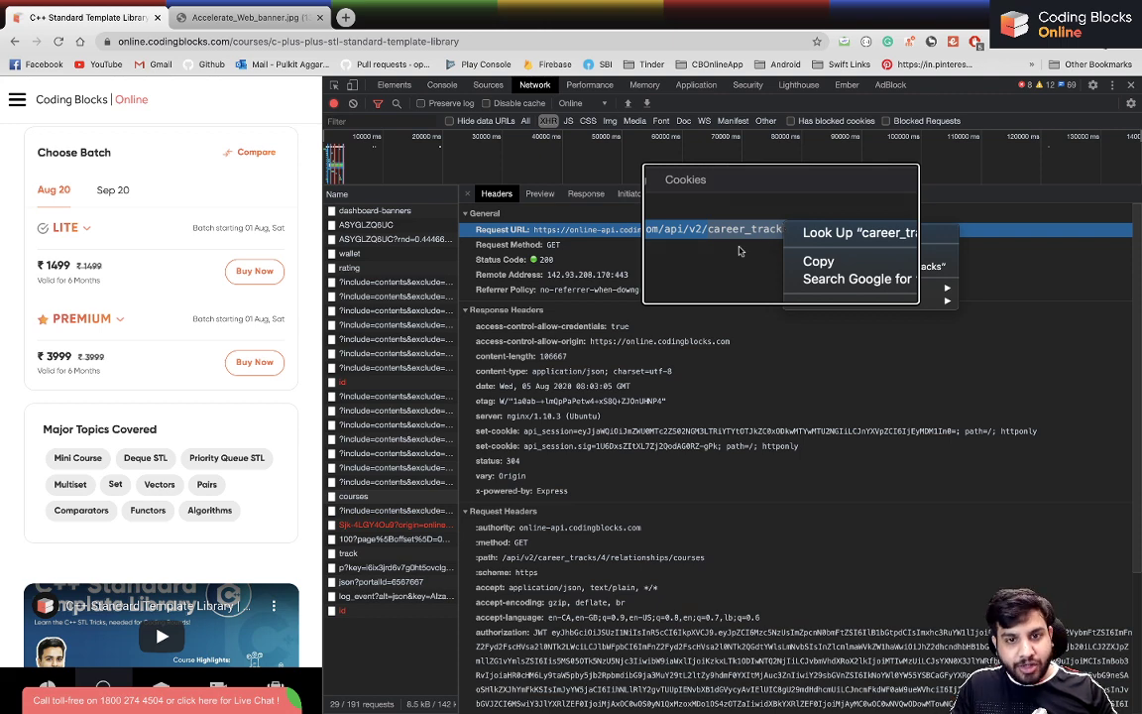
{"action": "right_click", "coordinate": [541, 264]}
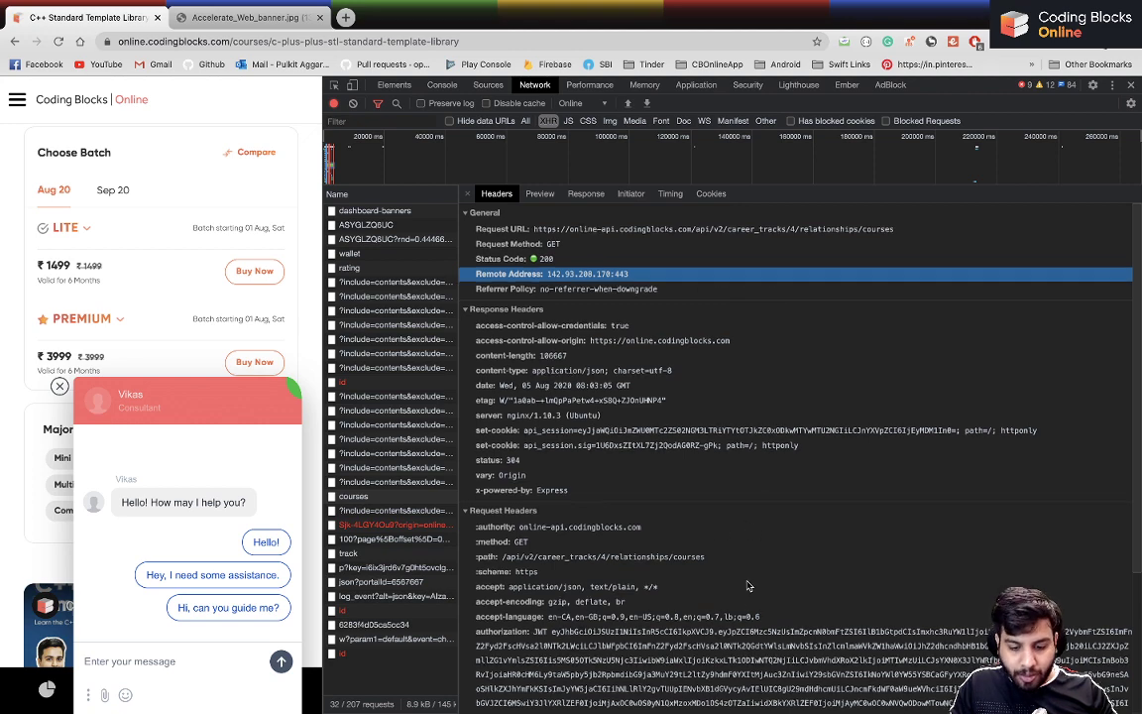
Scroll the Headers pane down to Request Headers with the JWT authorization header.
{"action": "scroll", "coordinate": [748, 586], "scroll_direction": "down", "scroll_amount": 5}
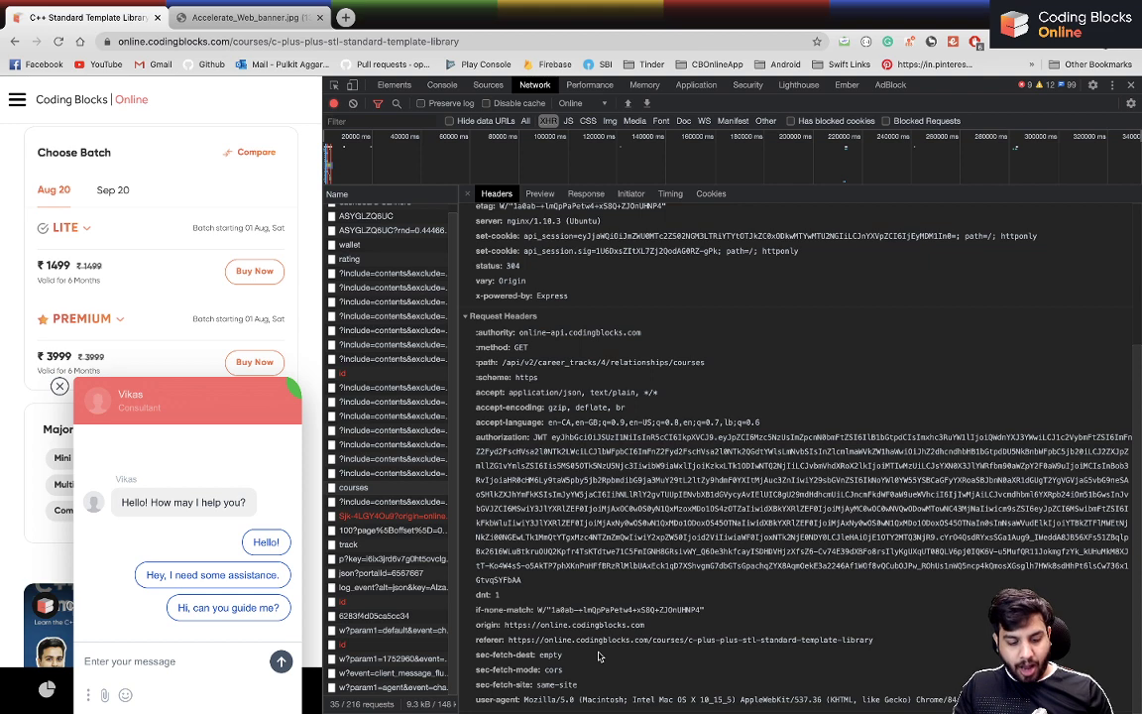
Select the sec-fetch-dest row, then the authorization header carrying the JWT token.
{"action": "left_click", "coordinate": [639, 651]}
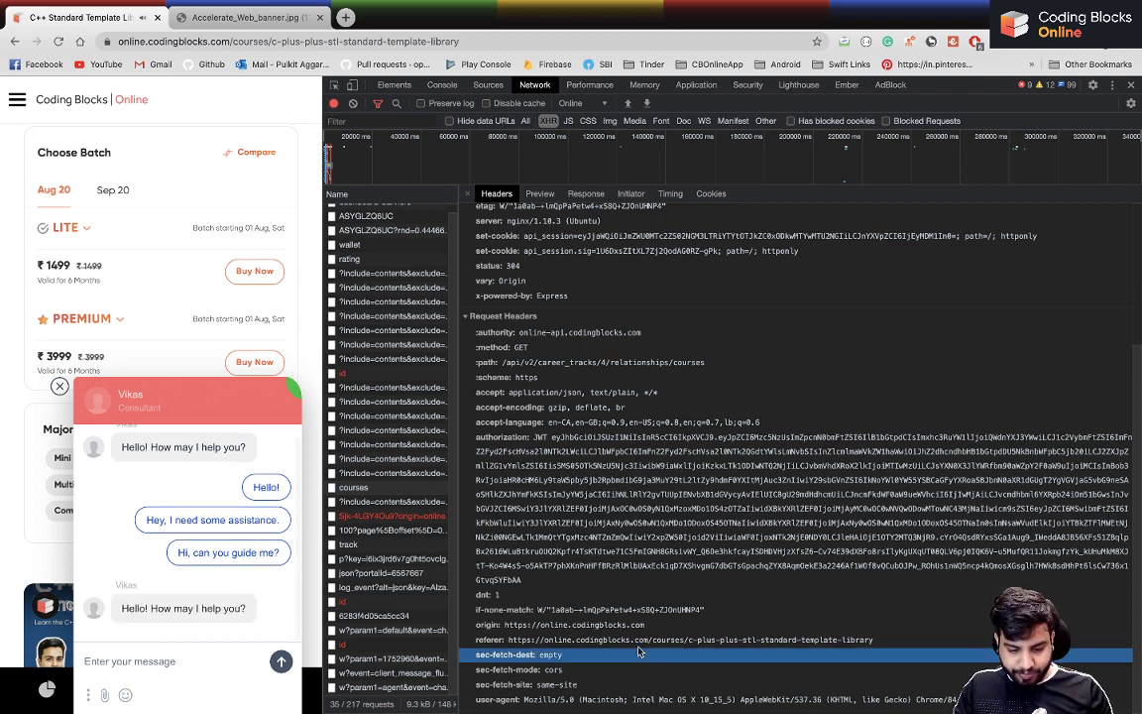
{"action": "left_click", "coordinate": [650, 558]}
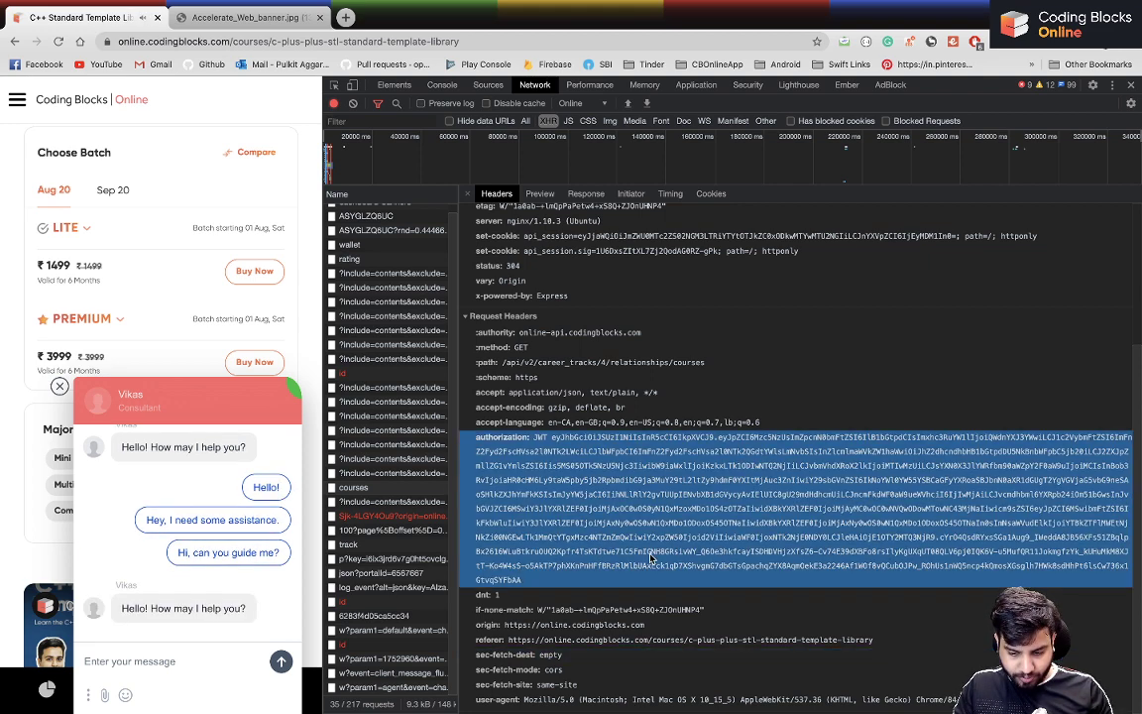
{"action": "scroll", "coordinate": [650, 558], "scroll_direction": "up", "scroll_amount": 5}
{"action": "scroll", "coordinate": [595, 564], "scroll_direction": "down", "scroll_amount": 5}
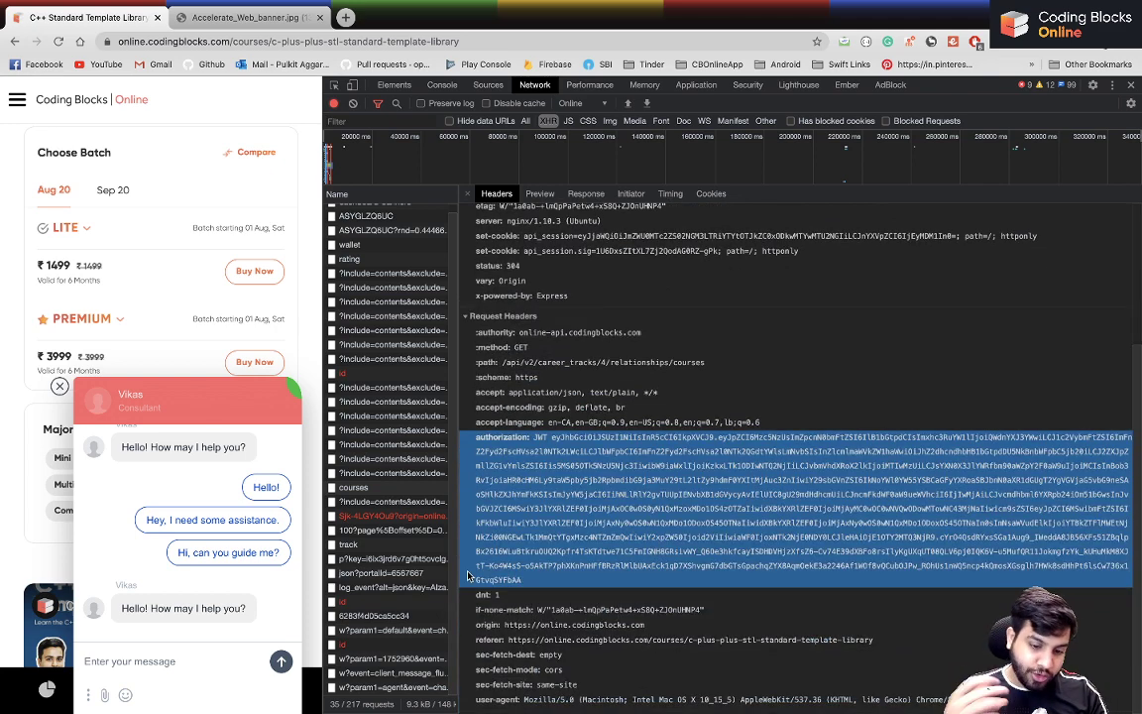
Compare the courses response as raw JSON and as the Preview tree.
{"action": "left_click", "coordinate": [586, 194]}
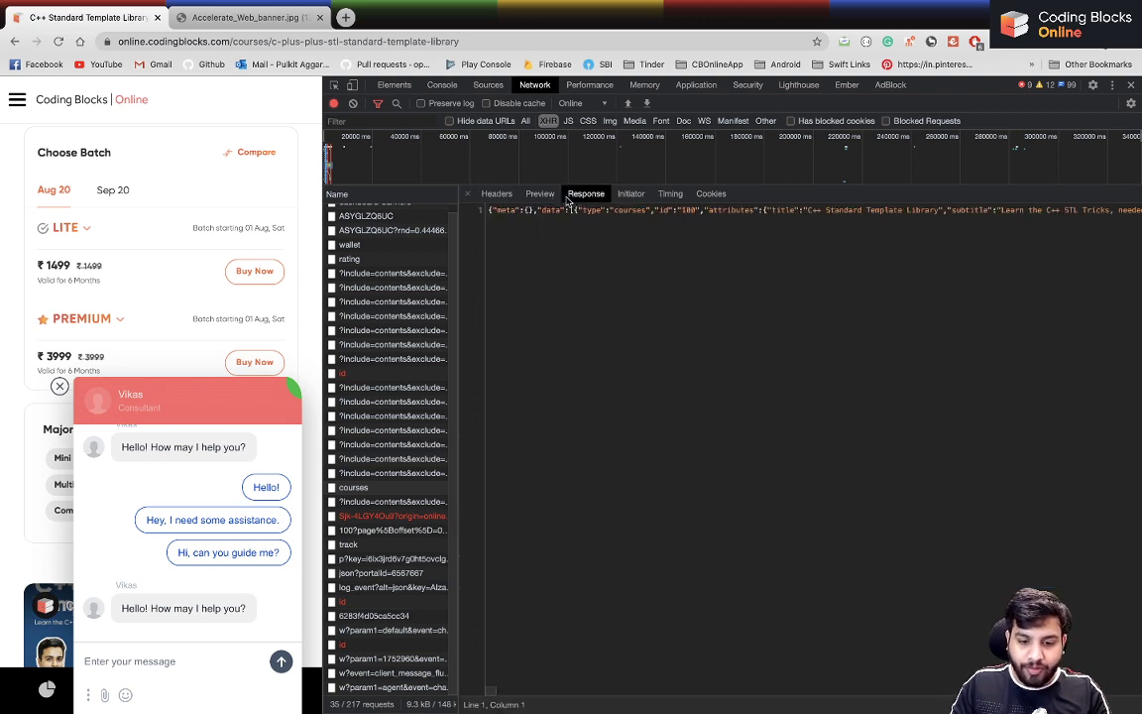
{"action": "left_click", "coordinate": [540, 193]}
{"action": "scroll", "coordinate": [605, 298], "scroll_direction": "down", "scroll_amount": 5}
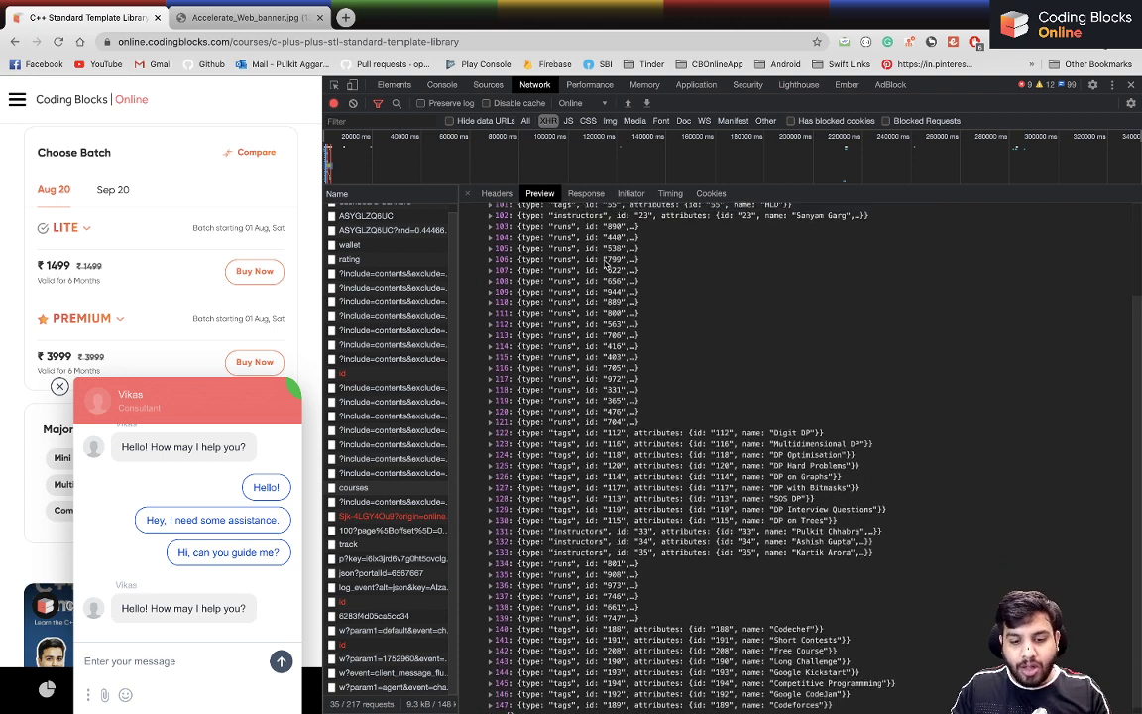
{"action": "scroll", "coordinate": [606, 263], "scroll_direction": "up", "scroll_amount": 5}
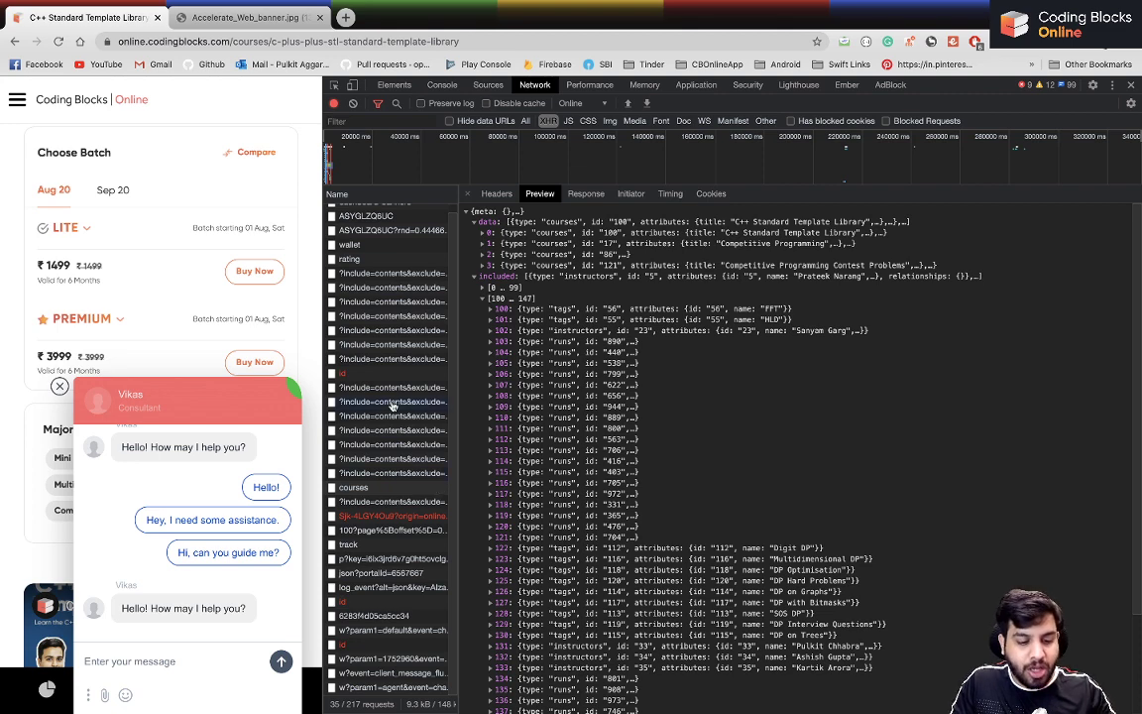
Reselect the courses request and select its full Request URL under Headers.
{"action": "left_click", "coordinate": [377, 492]}
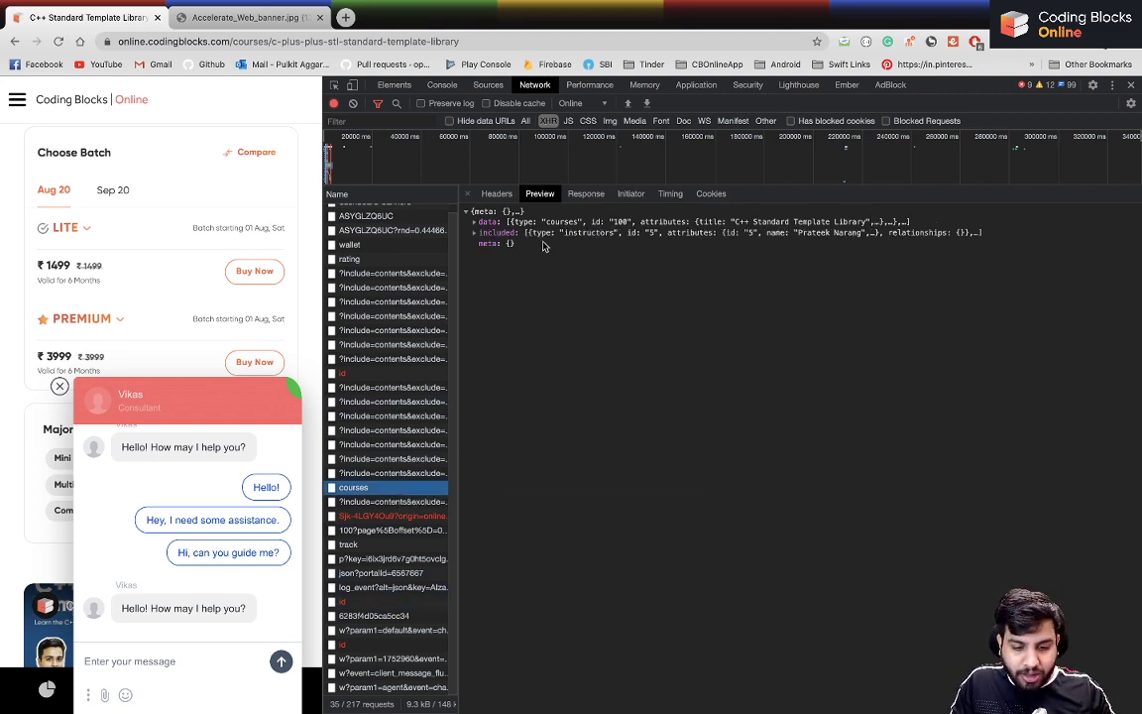
{"action": "left_click", "coordinate": [496, 193]}
{"action": "left_click", "coordinate": [896, 231]}
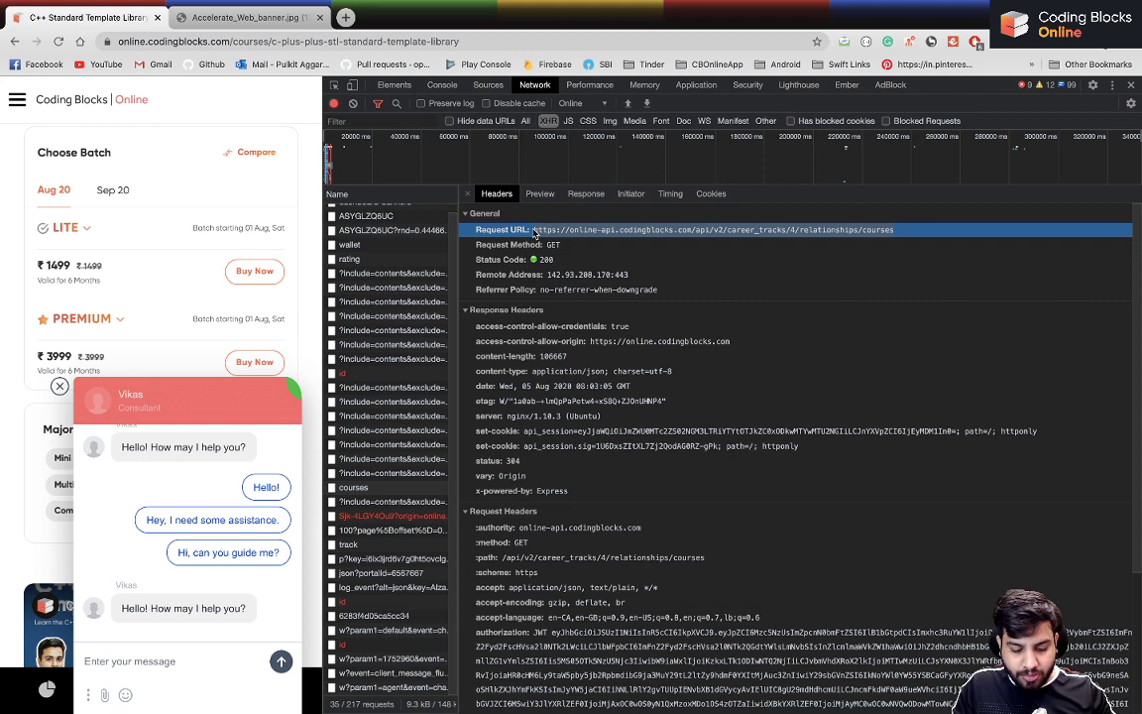
Launch Postman by searching 'postman' in Spotlight.
{"action": "key", "text": "super+space"}
{"action": "type", "text": "postman"}
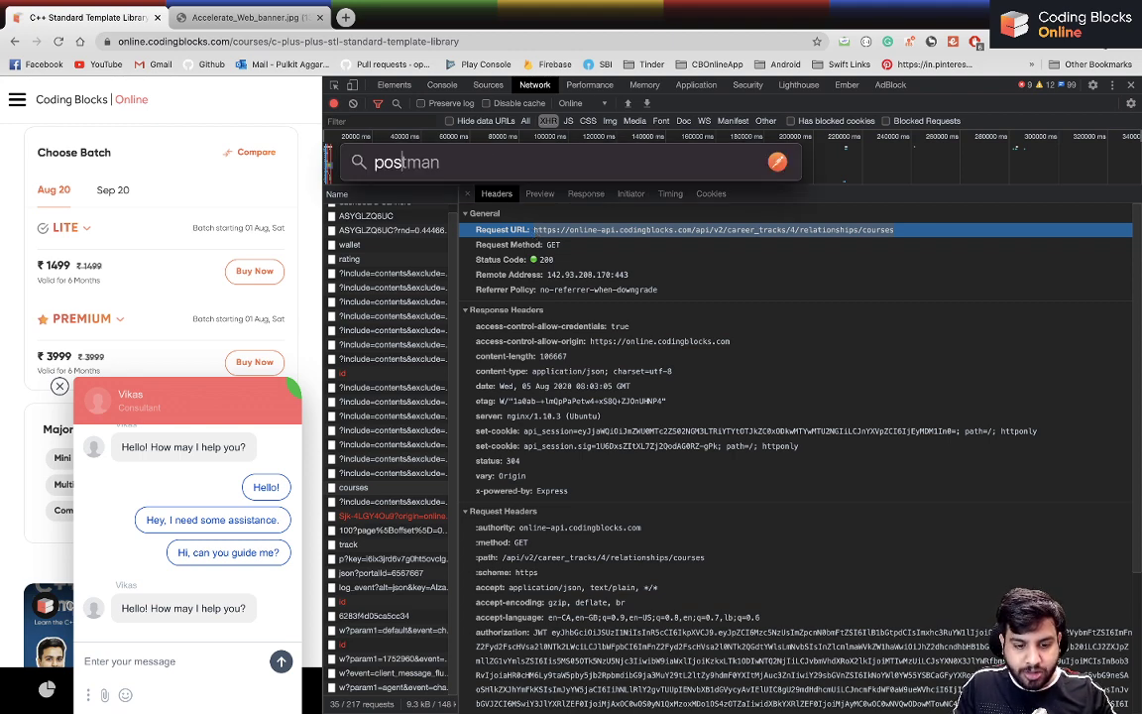
{"action": "key", "text": "Return"}
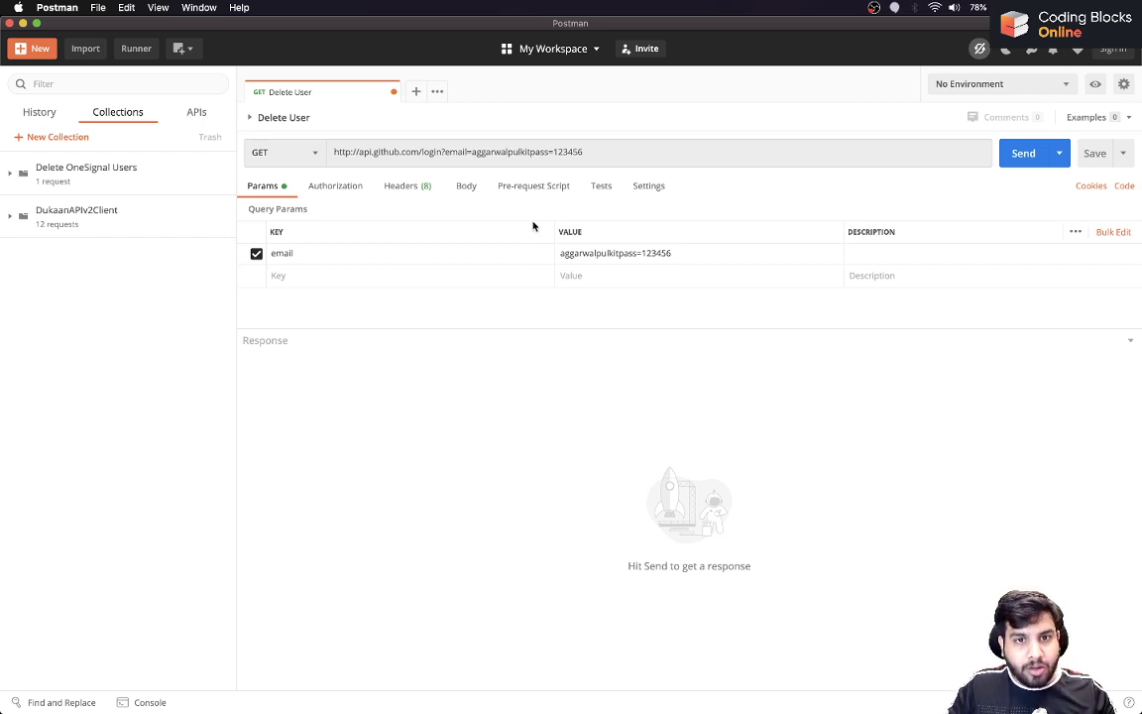
Replace the existing request's URL with the courses endpoint, send it, and check Authorization and Headers.
{"action": "left_click", "coordinate": [488, 153]}
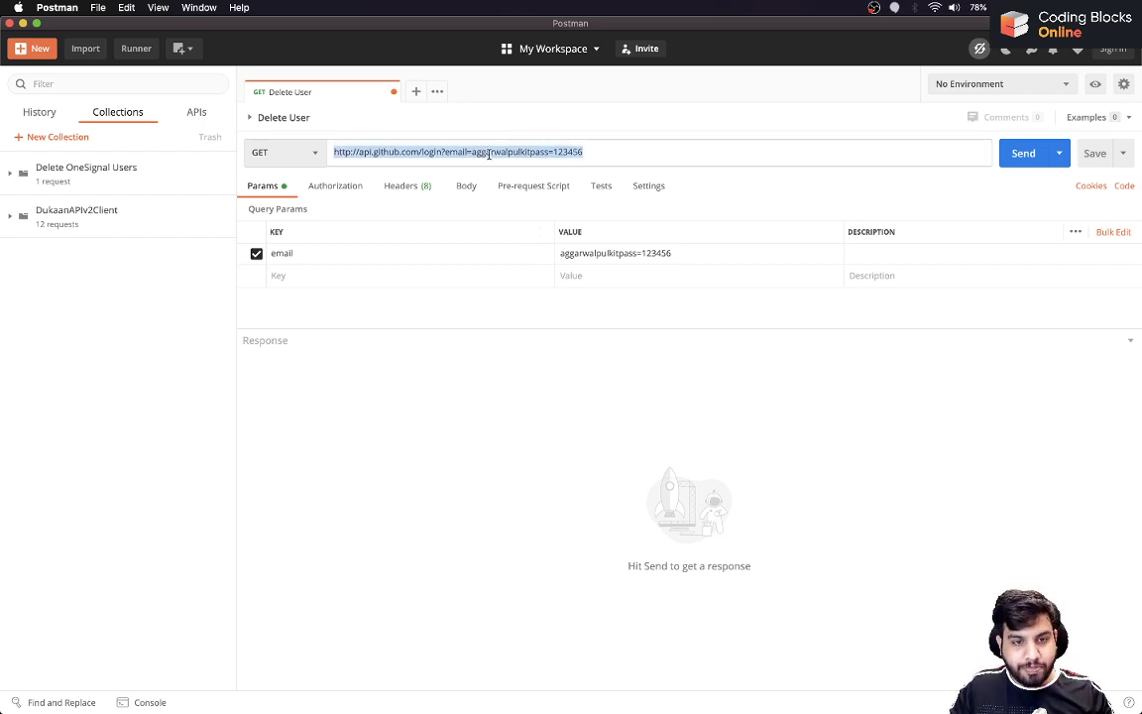
{"action": "type", "text": "https://online-api.codingblocks.com/api/v2/career_tracks/4/relationships/courses"}
{"action": "left_click", "coordinate": [1021, 156]}
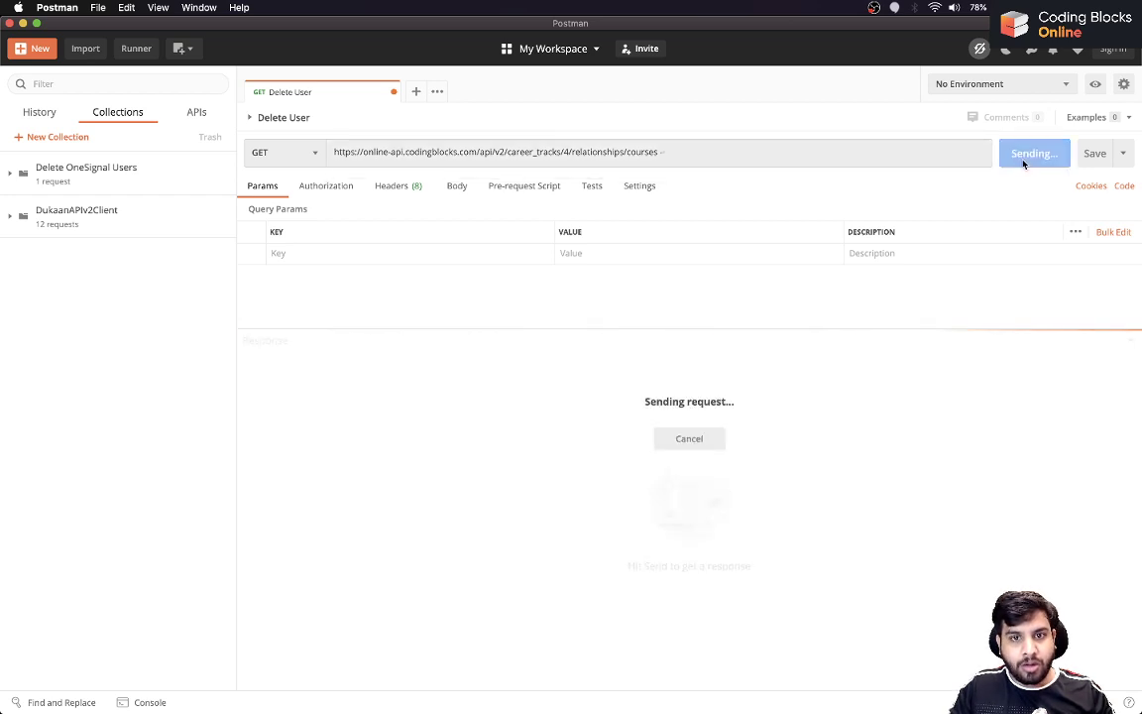
{"action": "left_click", "coordinate": [326, 187]}
{"action": "left_click", "coordinate": [394, 187]}
{"action": "left_click", "coordinate": [325, 189]}
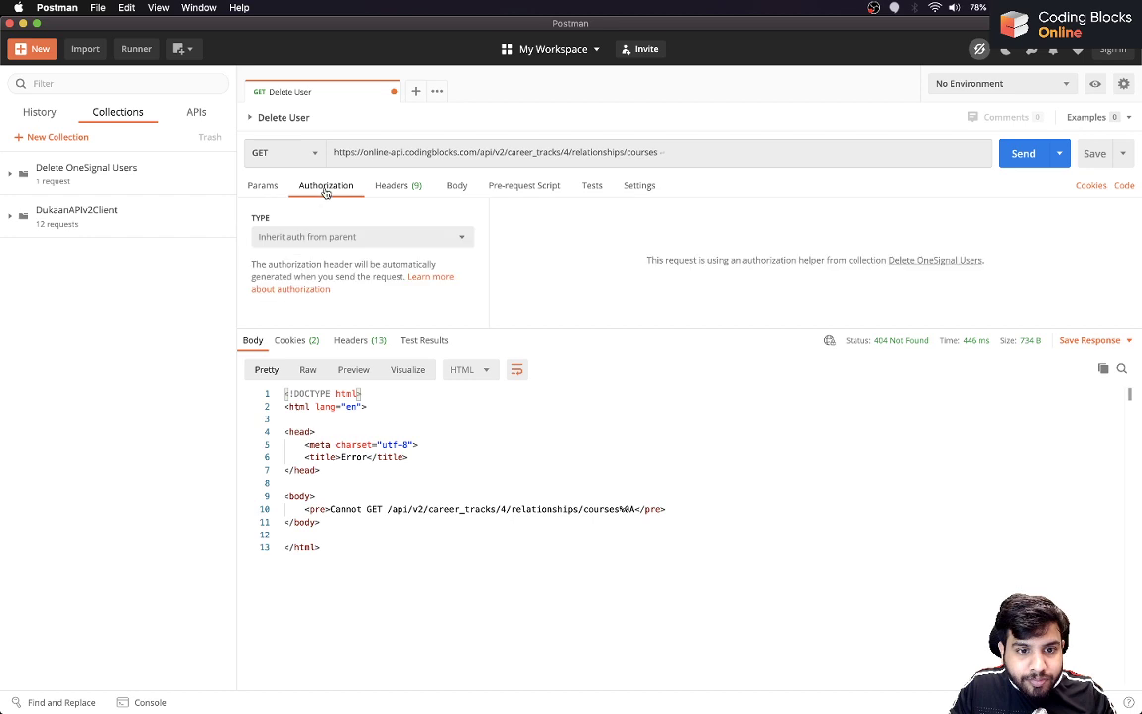
{"action": "left_click", "coordinate": [265, 188]}
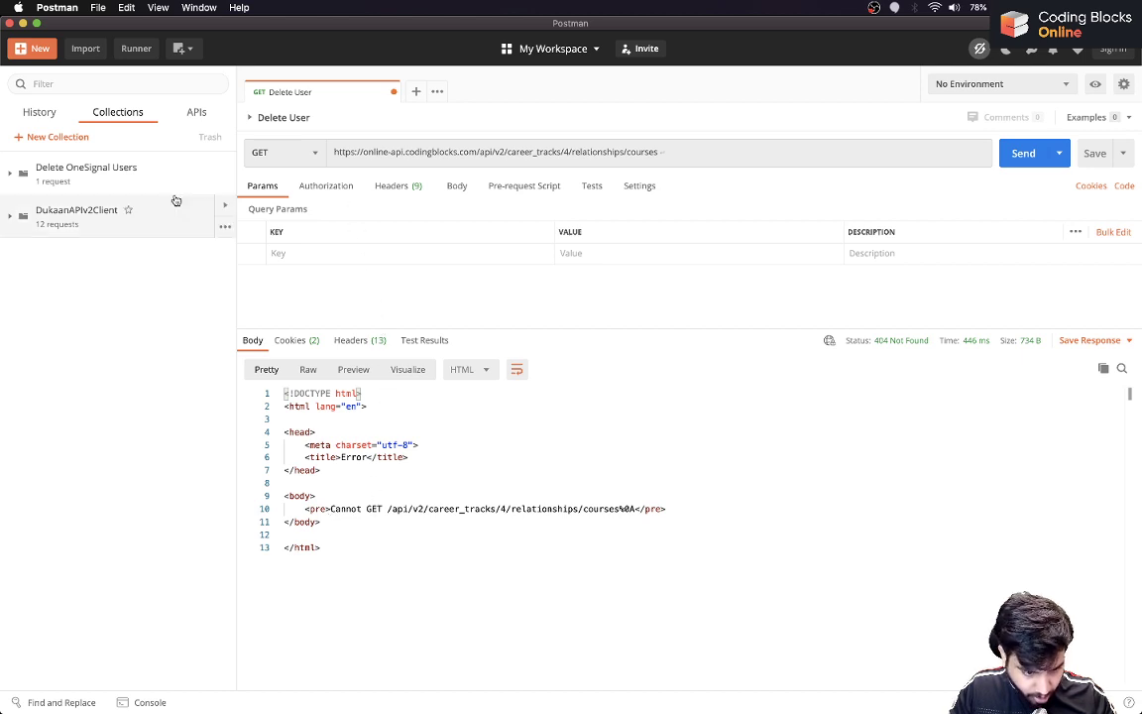
Send the courses URL from a new blank request and inspect its headers, hidden headers and authorization.
{"action": "left_click", "coordinate": [415, 91]}
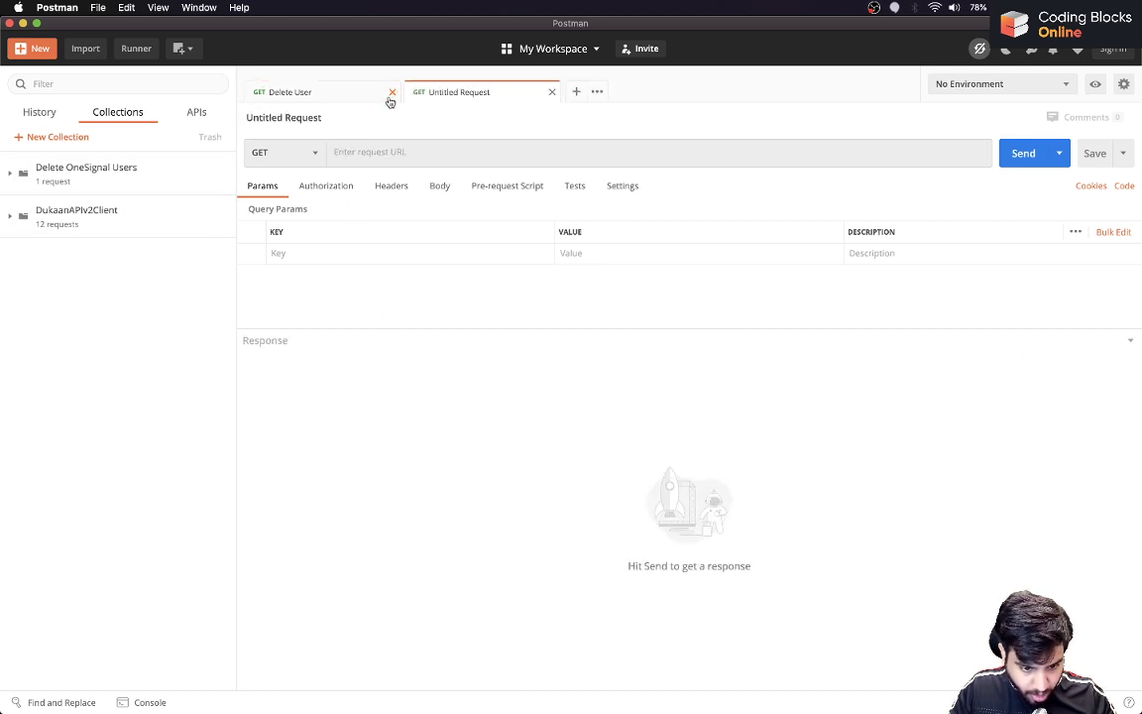
{"action": "left_click", "coordinate": [357, 151]}
{"action": "type", "text": "https://online-api.codingblocks.com/api/v2/career_tracks/4/relationships/courses"}
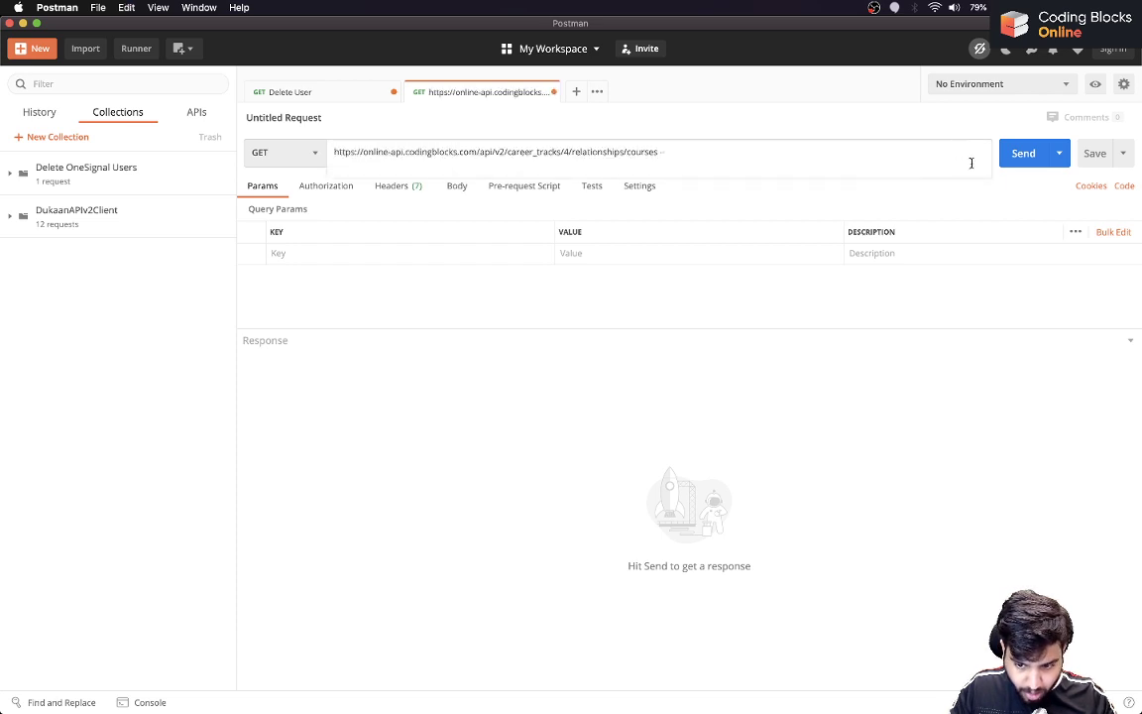
{"action": "left_click", "coordinate": [1021, 155]}
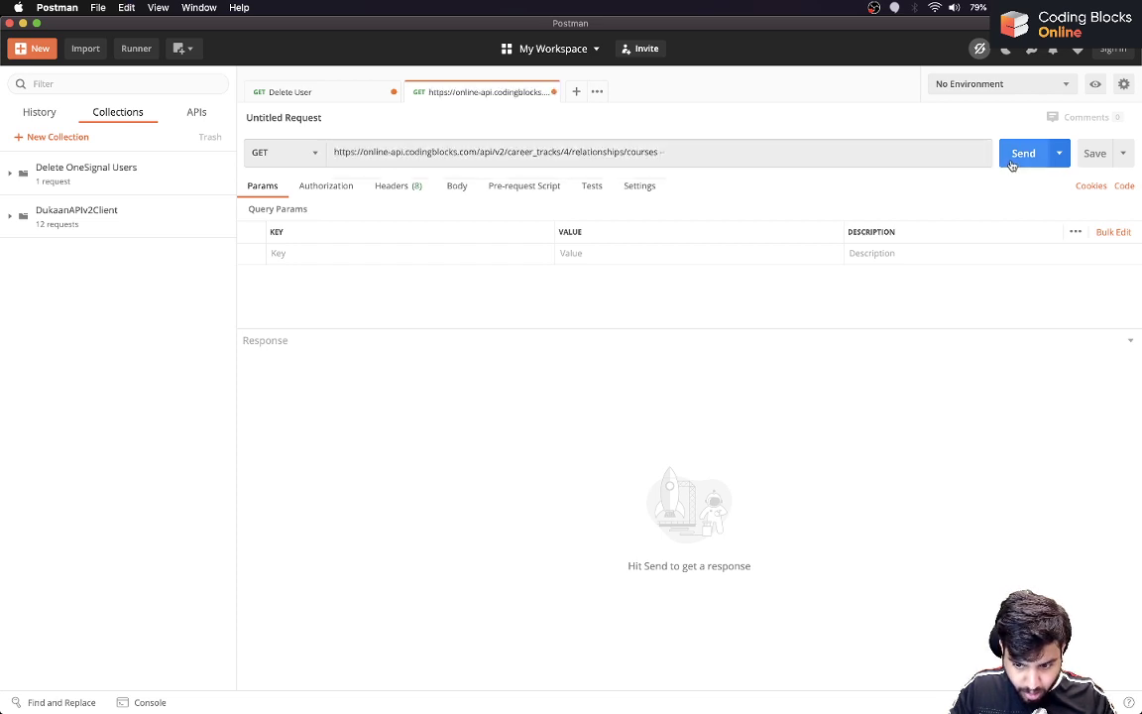
{"action": "left_click", "coordinate": [399, 187]}
{"action": "left_click", "coordinate": [322, 188]}
{"action": "left_click", "coordinate": [401, 187]}
{"action": "left_click", "coordinate": [342, 208]}
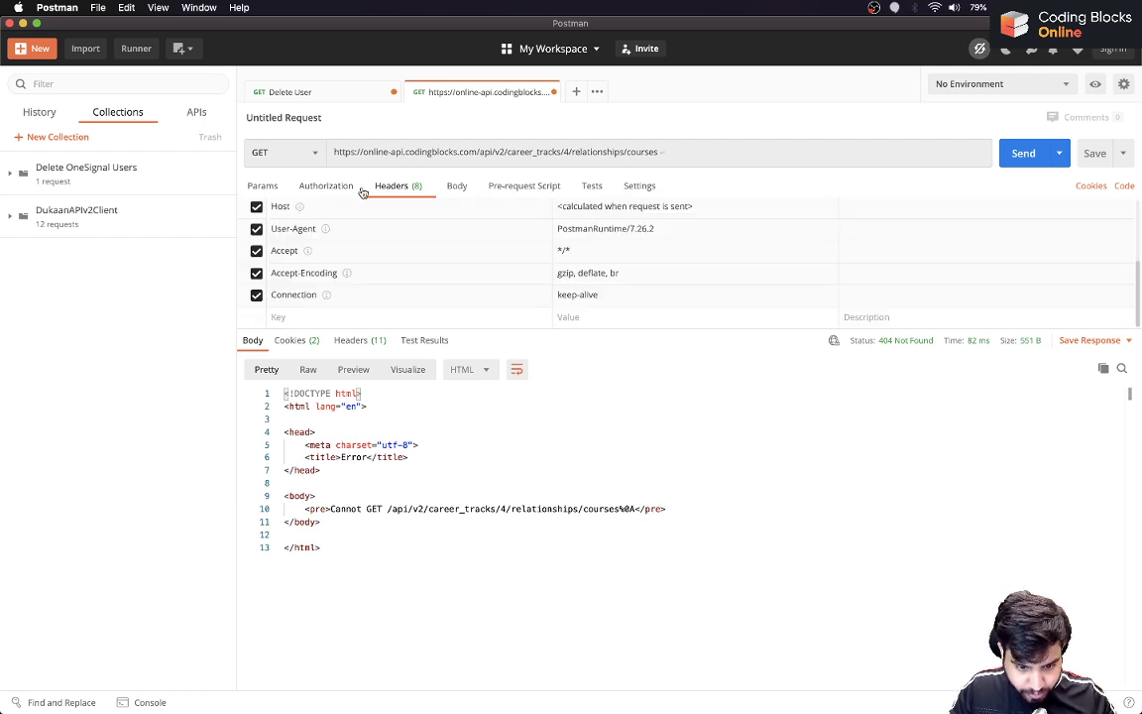
{"action": "left_click", "coordinate": [309, 188]}
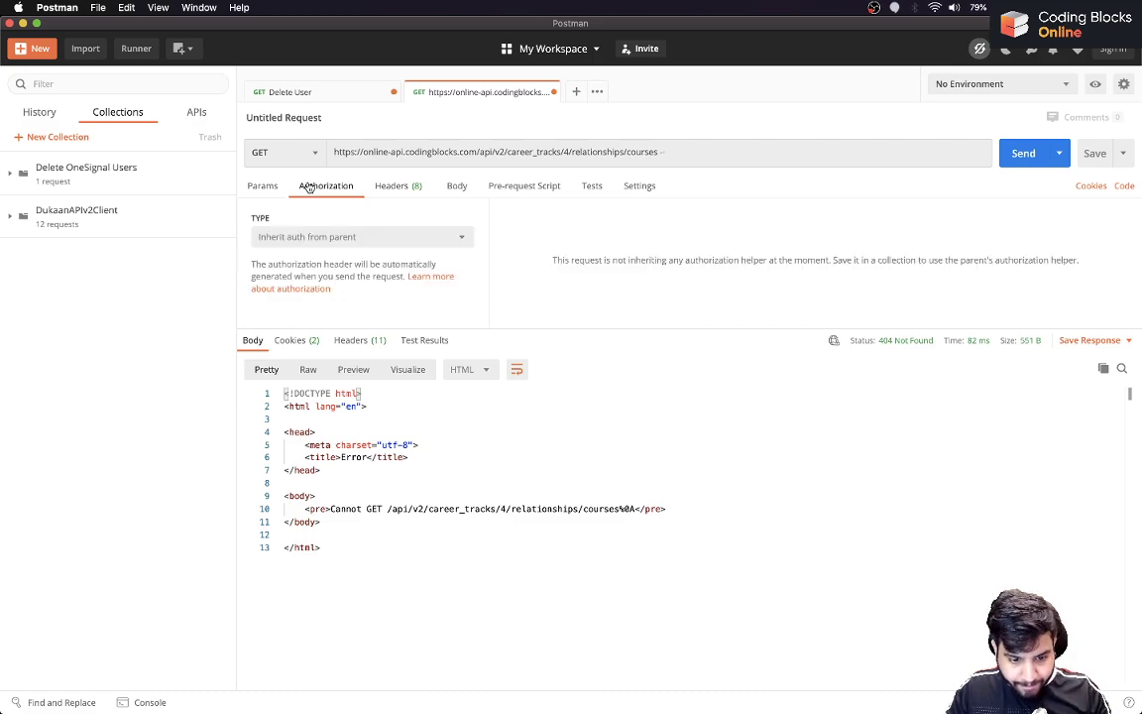
{"action": "left_click", "coordinate": [263, 186]}
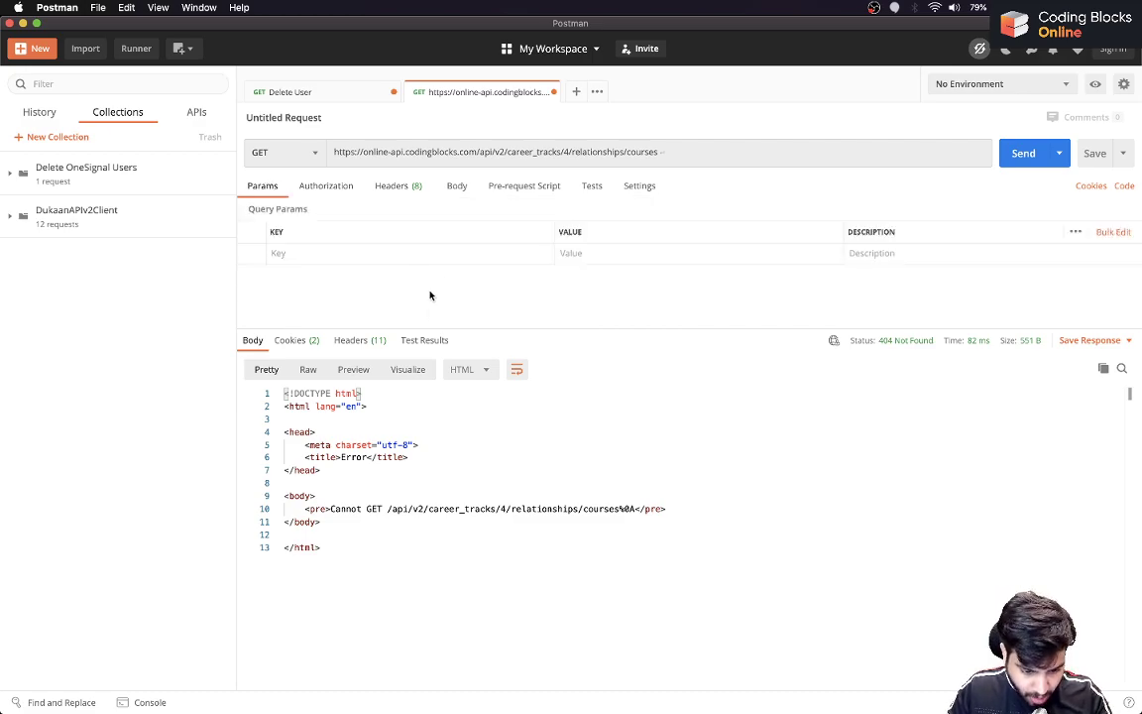
{"action": "key", "text": "ctrl+Right"}
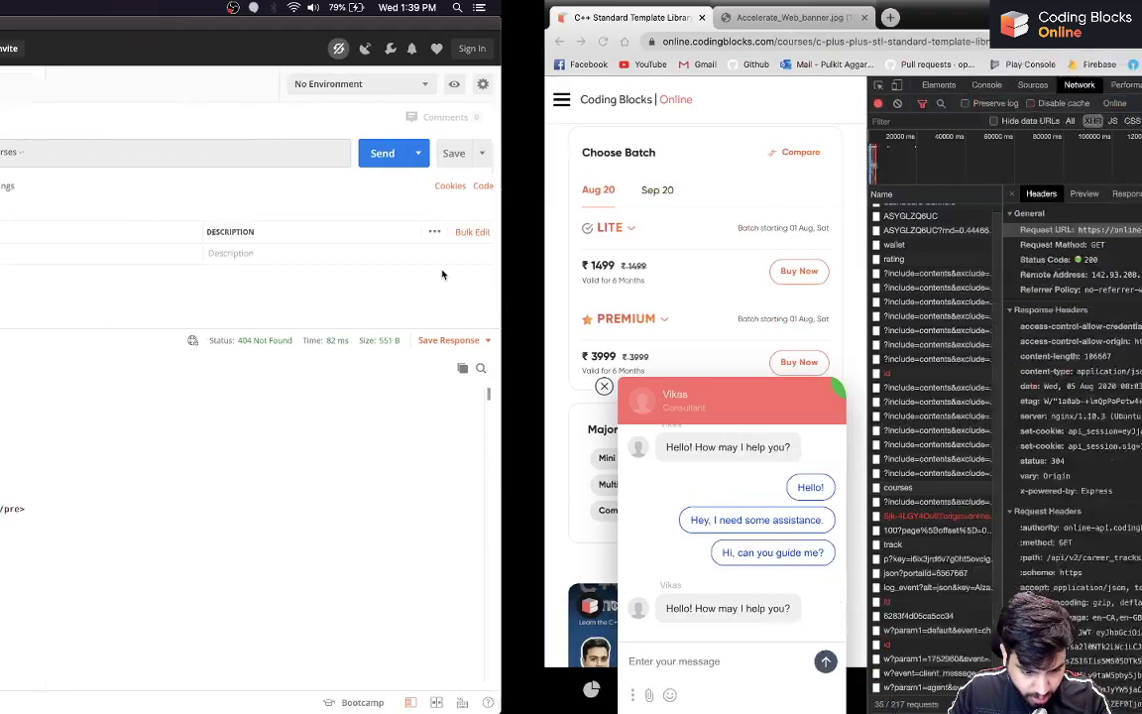
Copy the dashboard-banners Request URL and send it as a GET in Postman, getting 200 OK.
{"action": "scroll", "coordinate": [357, 237], "scroll_direction": "up", "scroll_amount": 1}
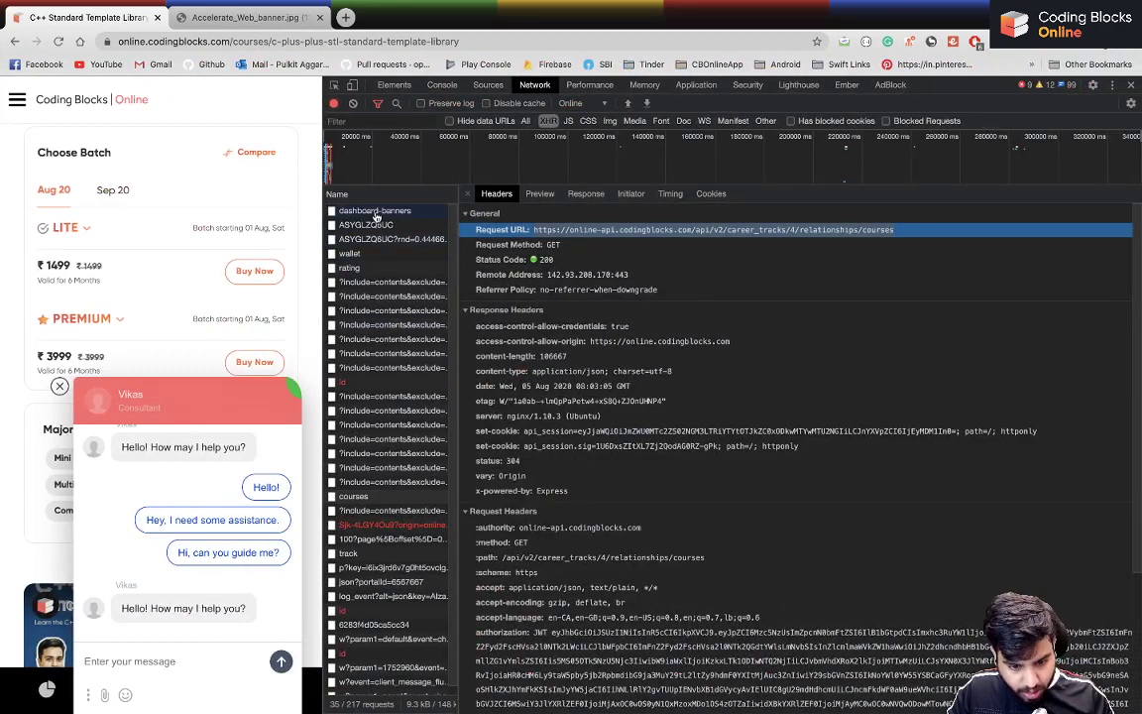
{"action": "left_click", "coordinate": [352, 211]}
{"action": "left_click_drag", "start_coordinate": [795, 230], "coordinate": [536, 234]}
{"action": "key", "text": "super+c"}
{"action": "key", "text": "ctrl+Left"}
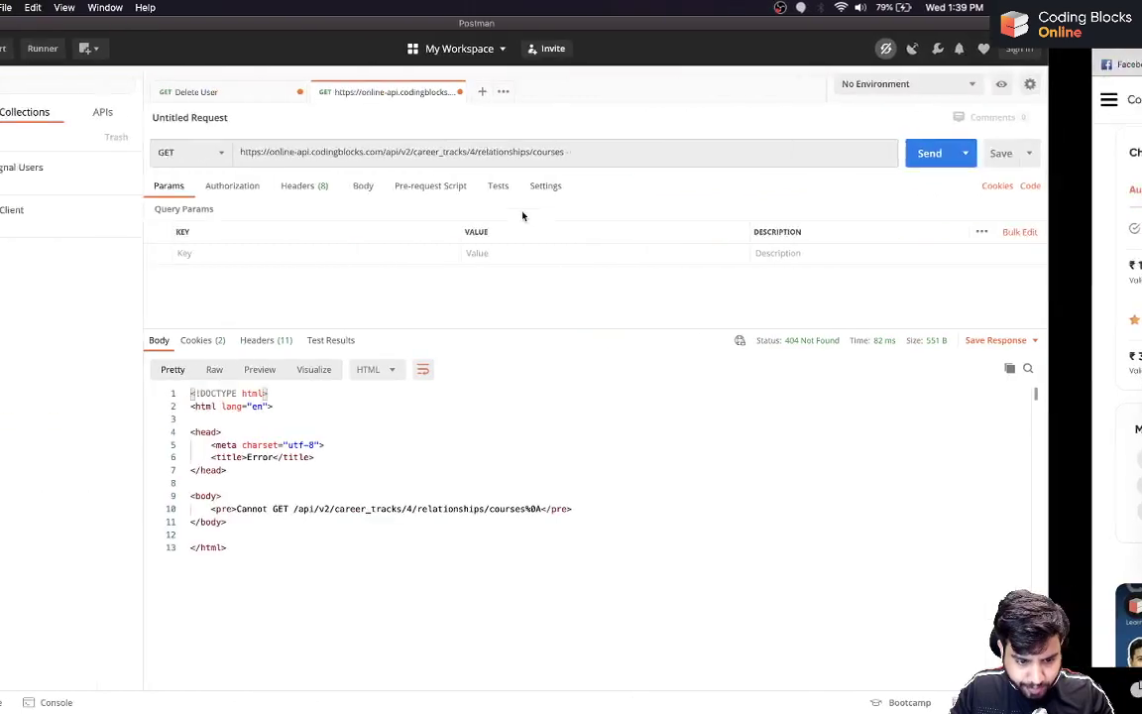
{"action": "triple_click", "coordinate": [456, 152]}
{"action": "key", "text": "super+v"}
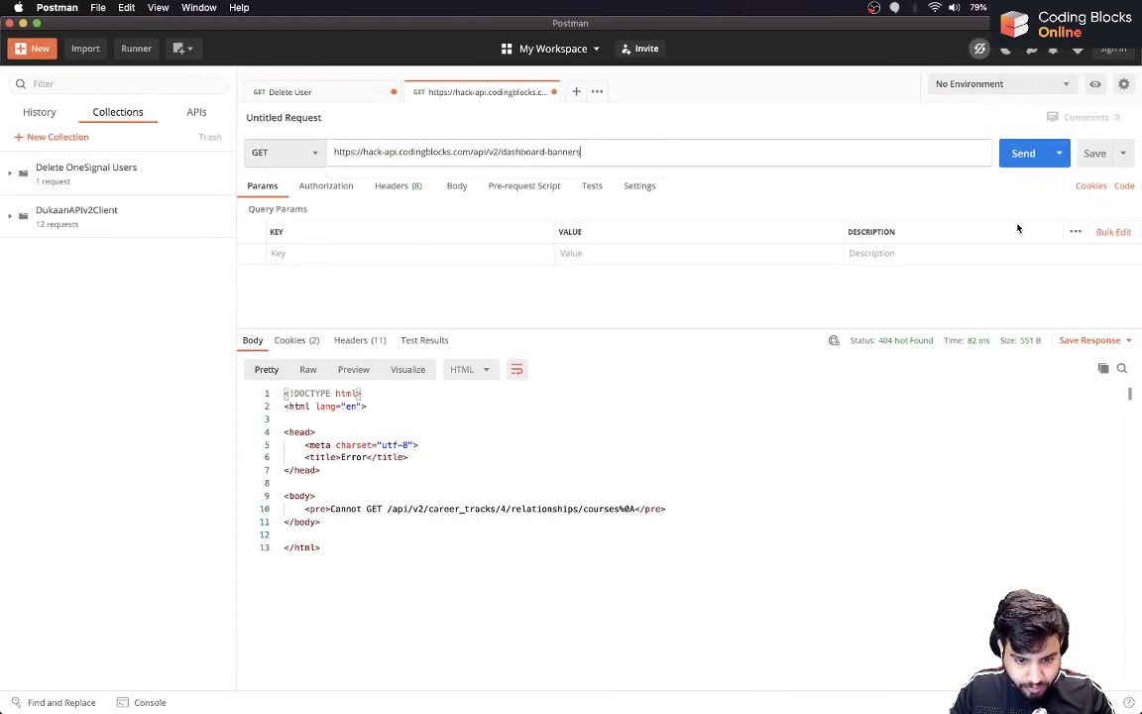
{"action": "left_click", "coordinate": [1025, 154]}
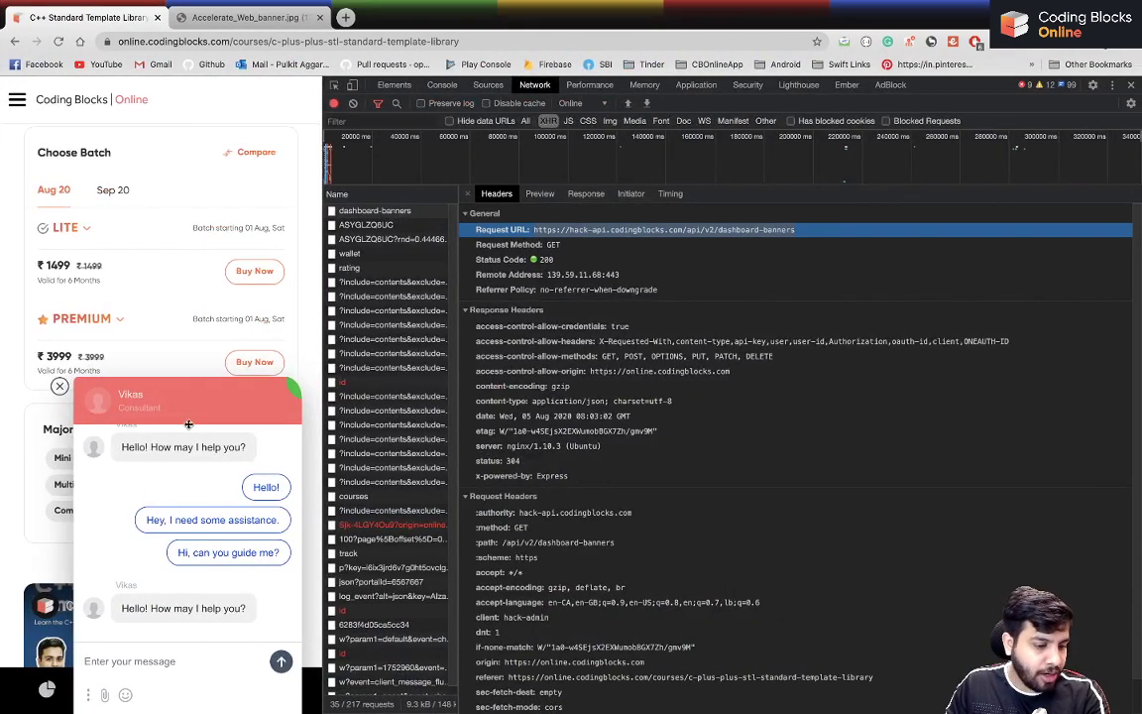
{"action": "left_click", "coordinate": [59, 388]}
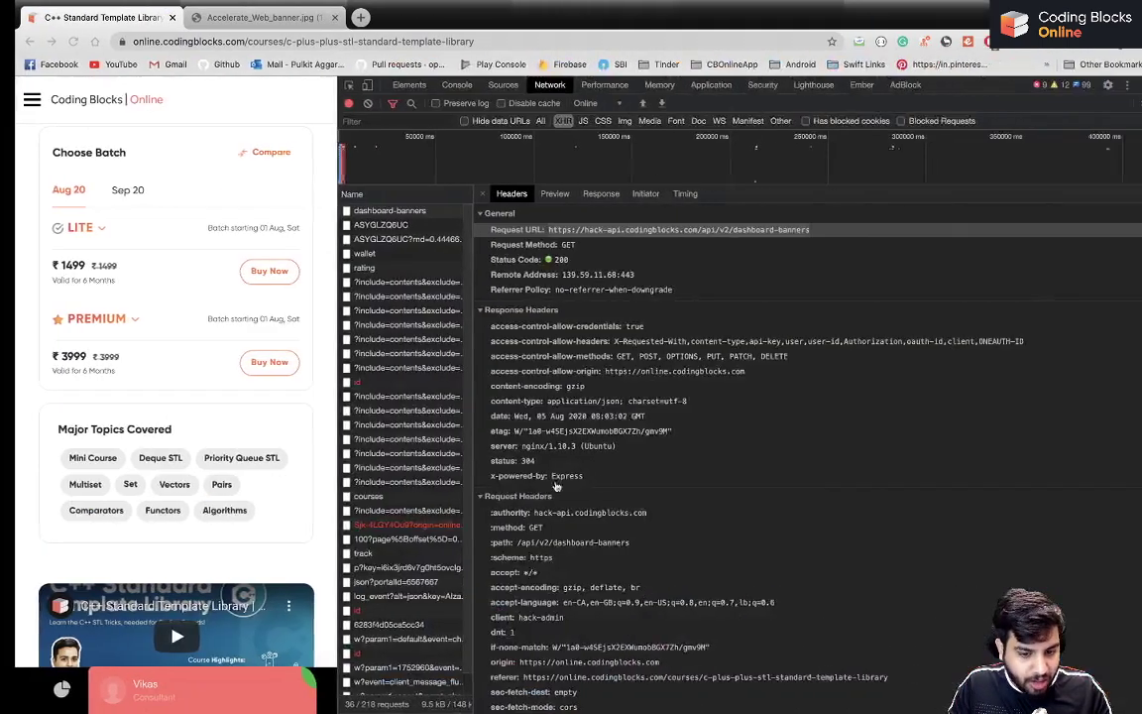
Copy the sections request's URL from DevTools.
{"action": "left_click", "coordinate": [365, 510]}
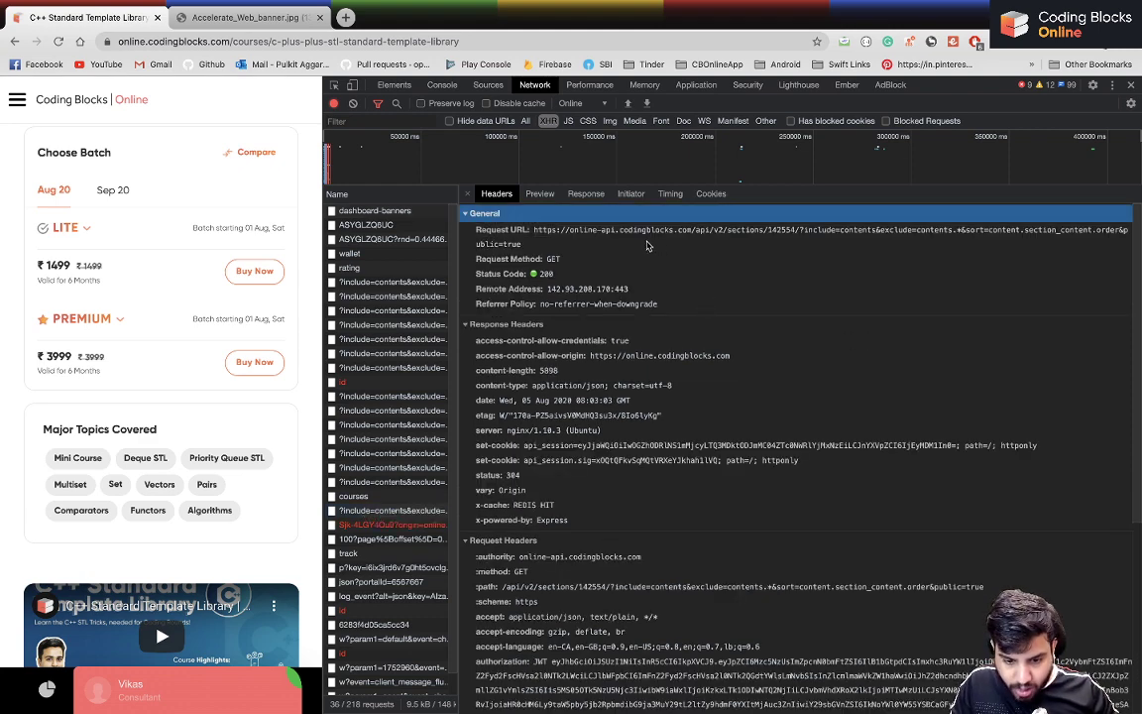
{"action": "left_click", "coordinate": [535, 245]}
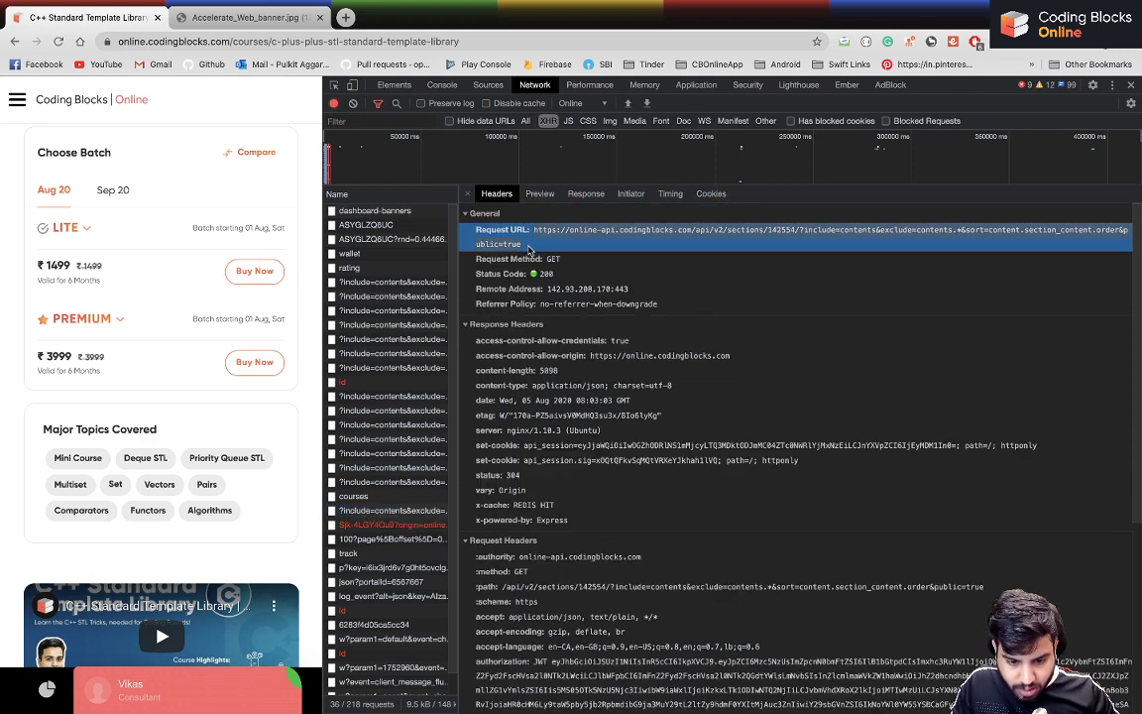
{"action": "key", "text": "super+Tab"}
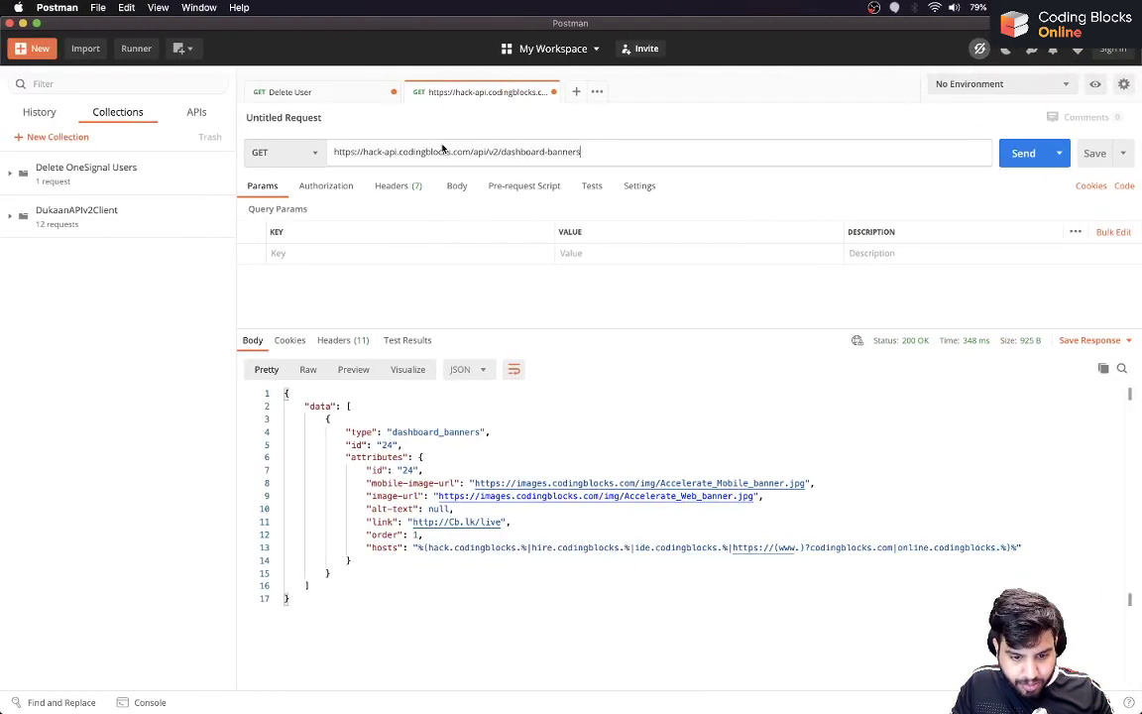
Replace the request URL with the sections/142554 endpoint and send the GET request.
{"action": "triple_click", "coordinate": [437, 152]}
{"action": "type", "text": "https://online-api.codingblocks.com/api/v2/sections/142554/?include=contents&exclude=contents.*&sort=content.section_content.order&public=true"}
{"action": "left_click", "coordinate": [1024, 153]}
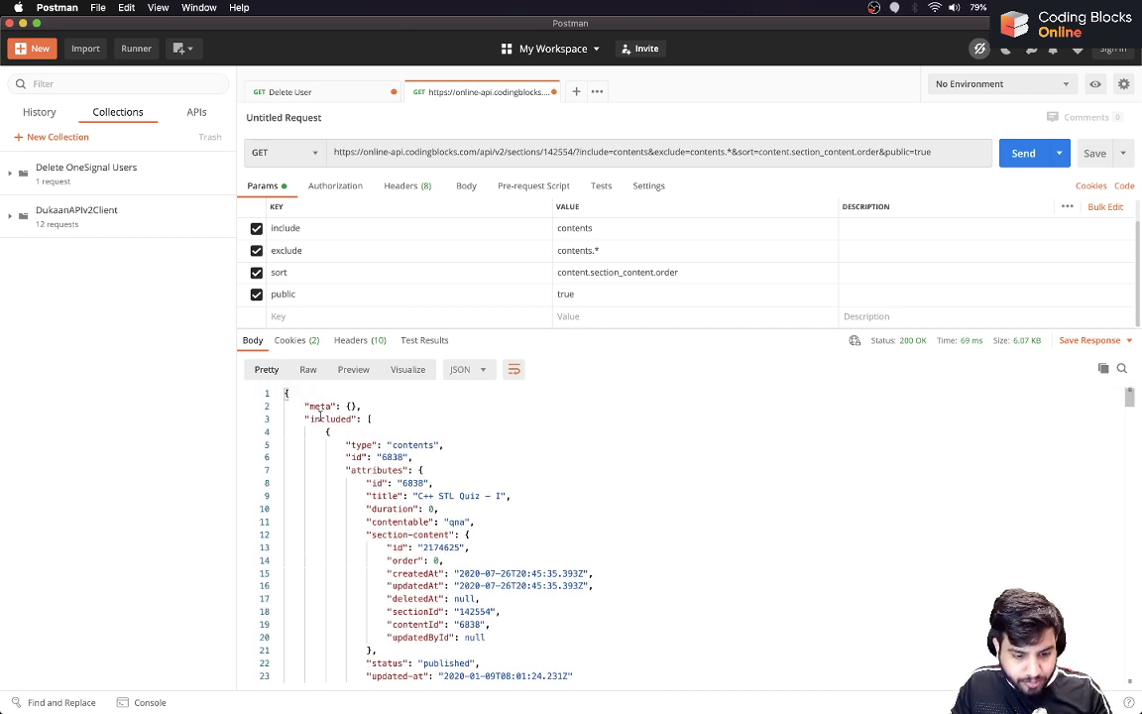
{"action": "scroll", "coordinate": [362, 444], "scroll_direction": "down", "scroll_amount": 2}
{"action": "scroll", "coordinate": [359, 442], "scroll_direction": "up", "scroll_amount": 2}
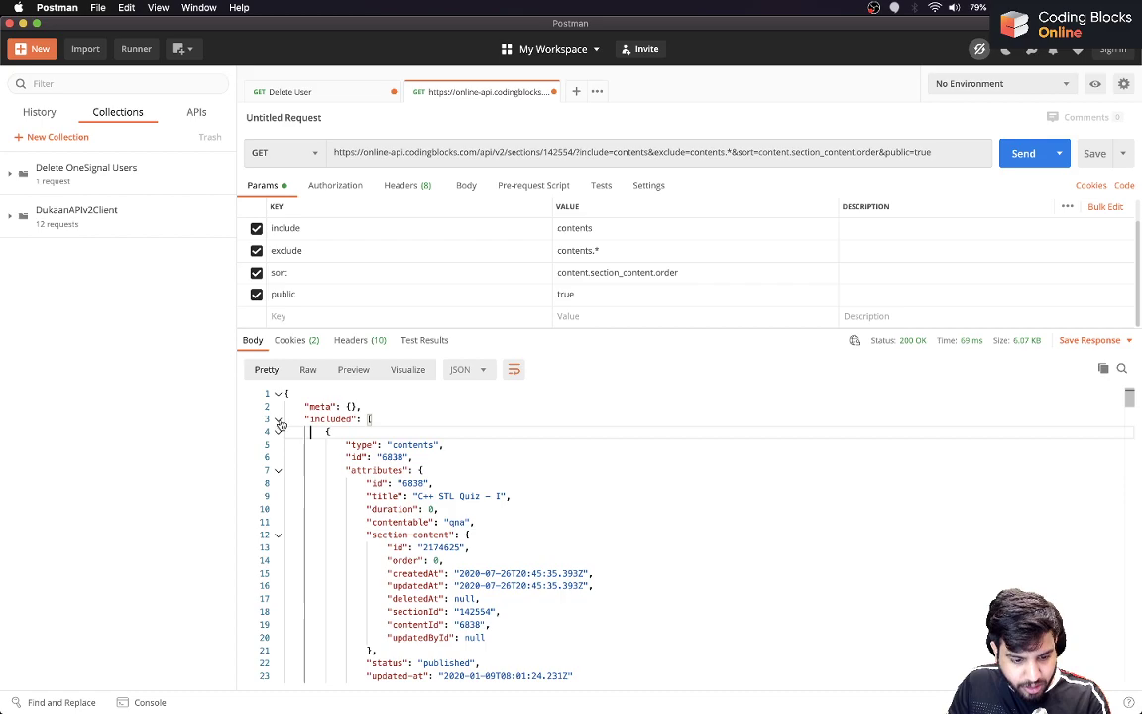
Fold the long included array in the JSON response and browse the STL Quizzes section details.
{"action": "left_click", "coordinate": [279, 420]}
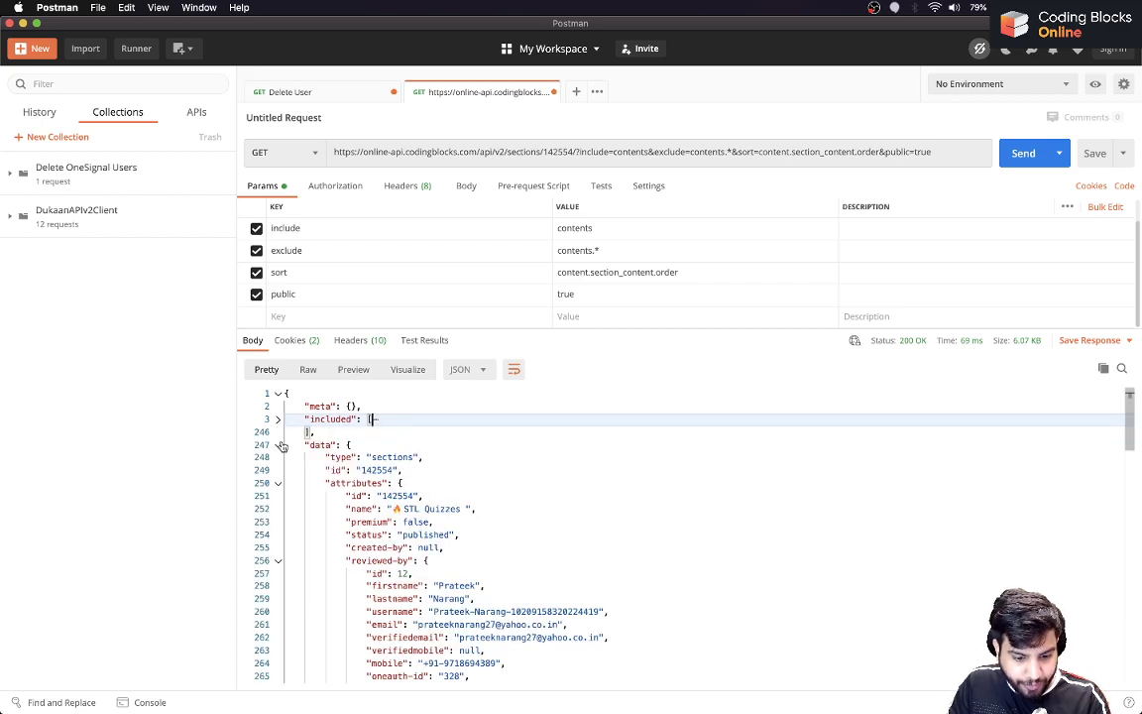
{"action": "left_click", "coordinate": [279, 445]}
{"action": "left_click", "coordinate": [279, 445]}
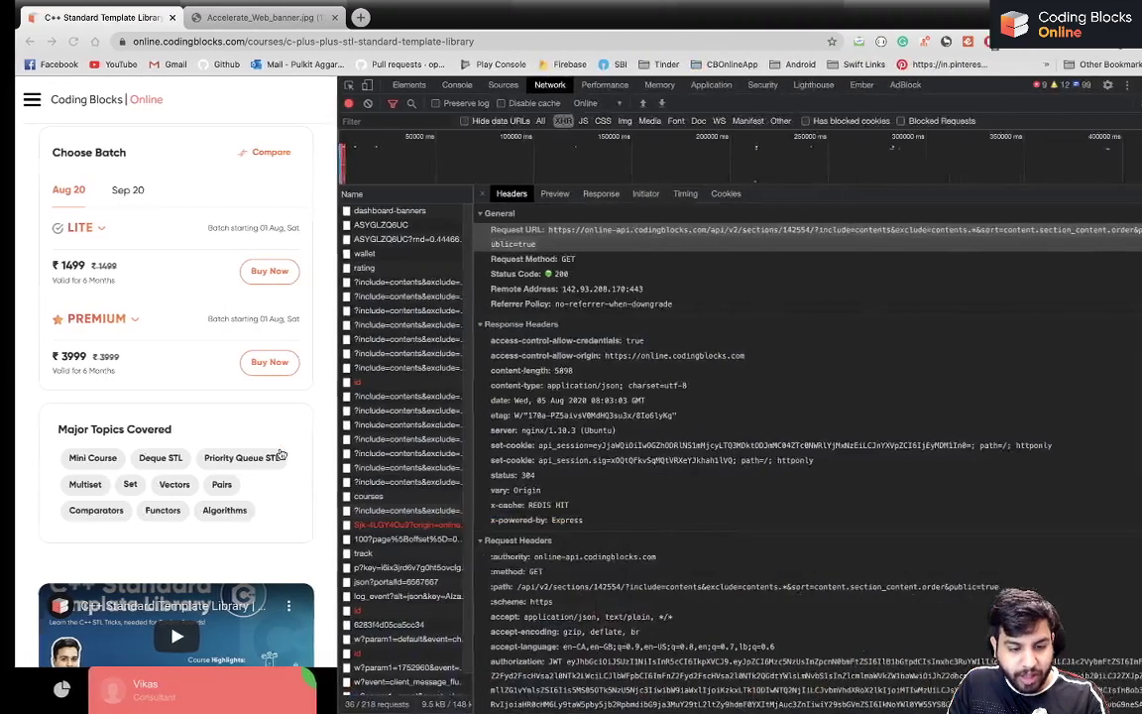
{"action": "scroll", "coordinate": [226, 414], "scroll_direction": "down", "scroll_amount": 2}
{"action": "scroll", "coordinate": [226, 415], "scroll_direction": "down", "scroll_amount": 10}
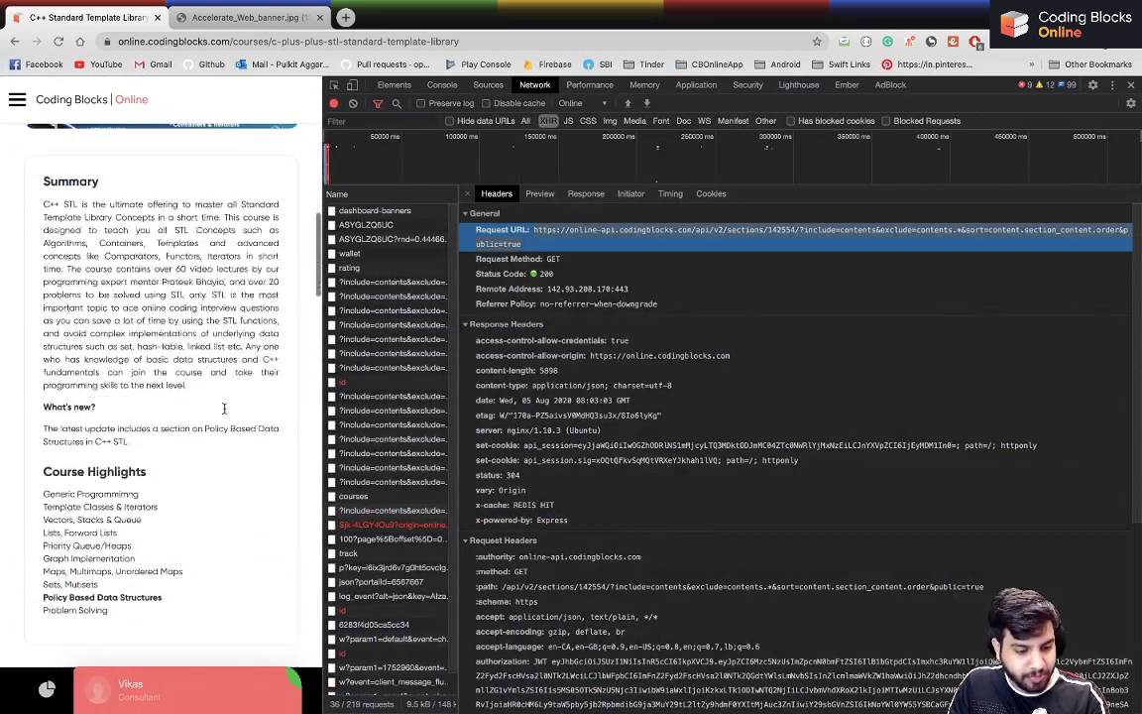
{"action": "scroll", "coordinate": [226, 414], "scroll_direction": "down", "scroll_amount": 2}
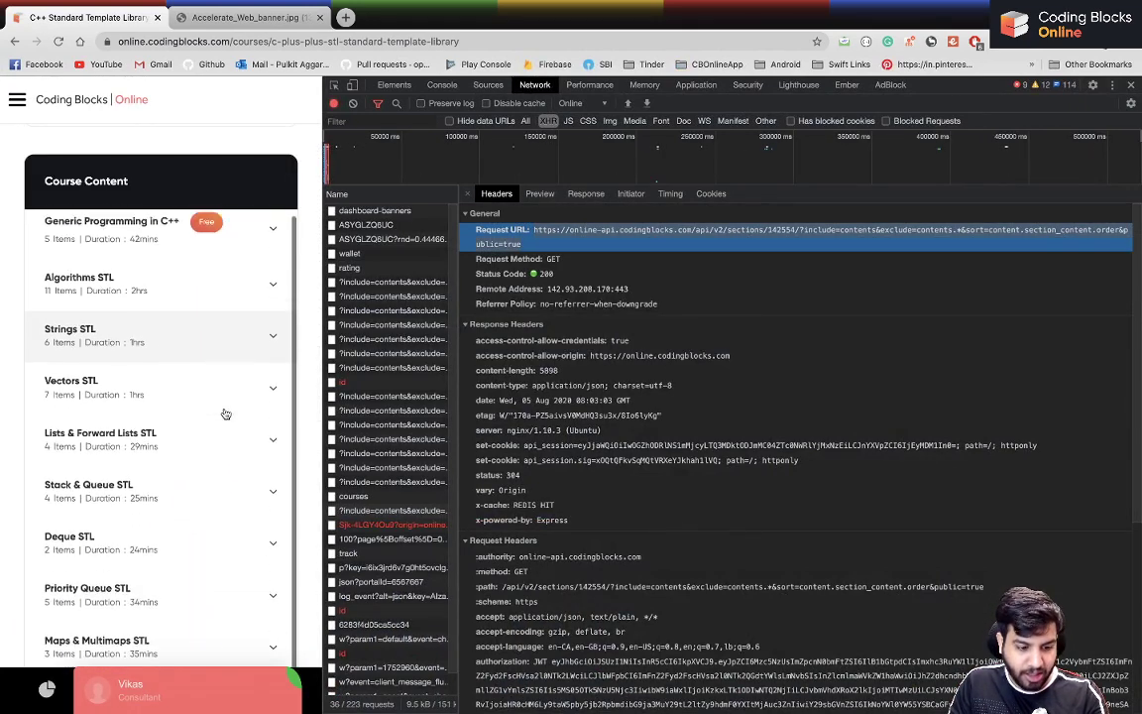
{"action": "left_click", "coordinate": [226, 414]}
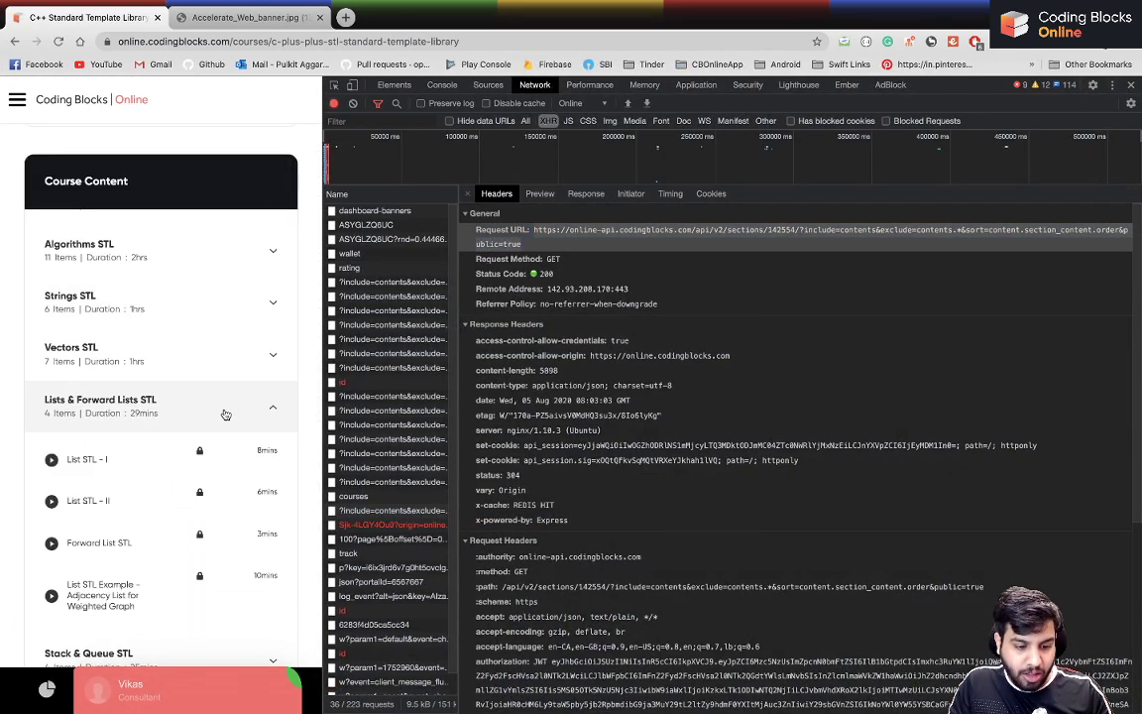
{"action": "left_click", "coordinate": [226, 414]}
{"action": "key", "text": "super+Tab"}
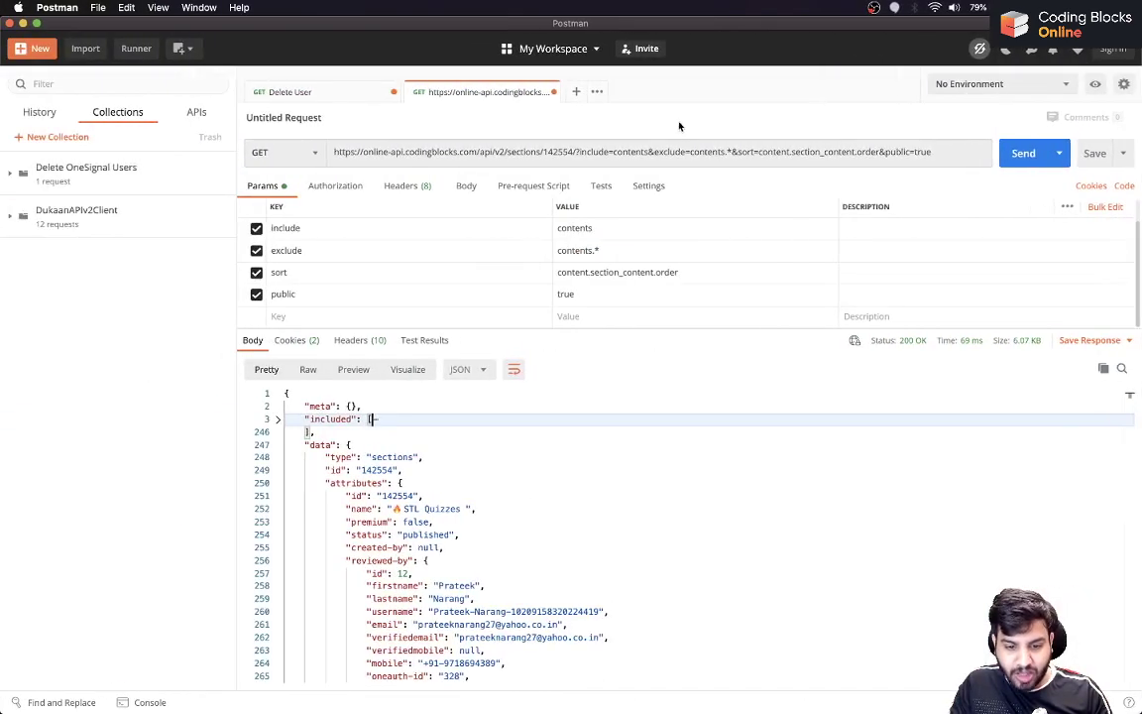
Re-expand the included array and scroll through quiz contents like Maps Quiz and Sets STL Quiz.
{"action": "key", "text": "super+Tab"}
{"action": "key", "text": "super+Tab"}
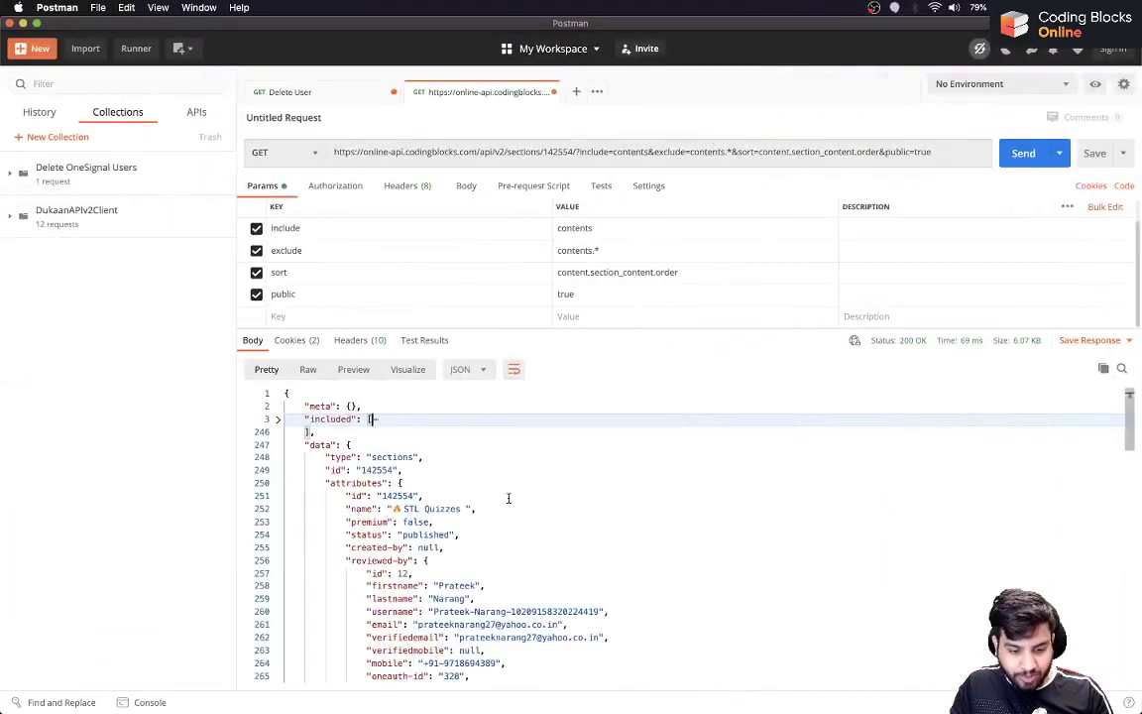
{"action": "scroll", "coordinate": [509, 498], "scroll_direction": "down", "scroll_amount": 10}
{"action": "scroll", "coordinate": [508, 498], "scroll_direction": "down", "scroll_amount": 5}
{"action": "scroll", "coordinate": [508, 497], "scroll_direction": "up", "scroll_amount": 15}
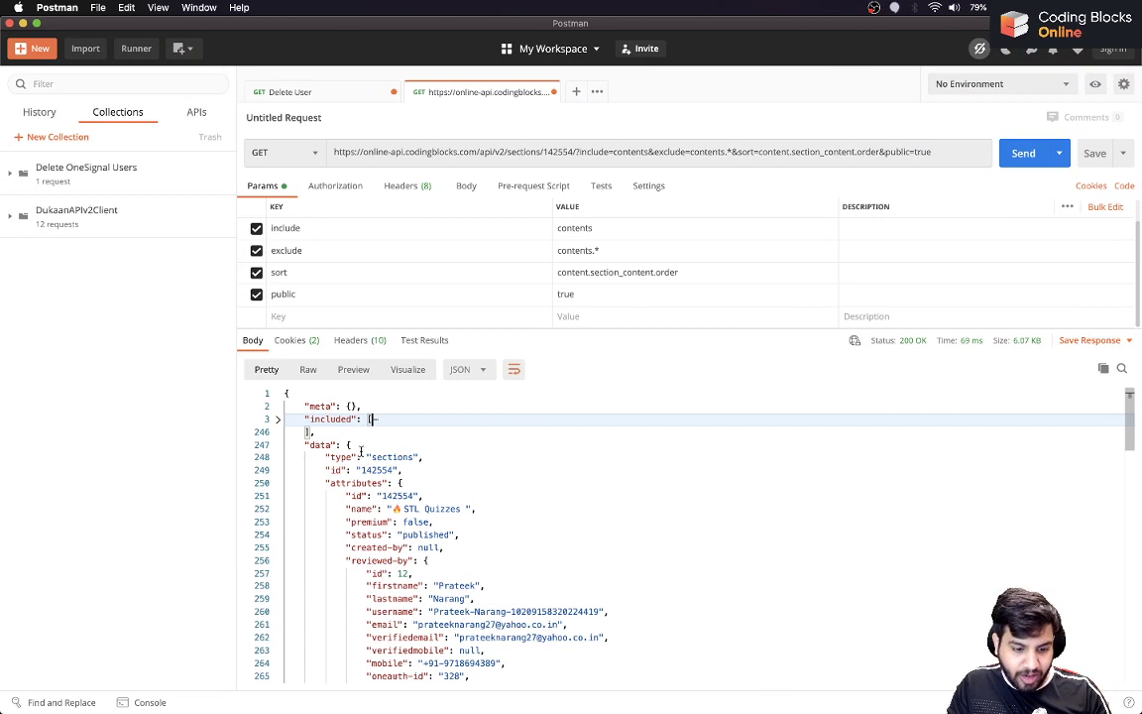
{"action": "key", "text": "Home"}
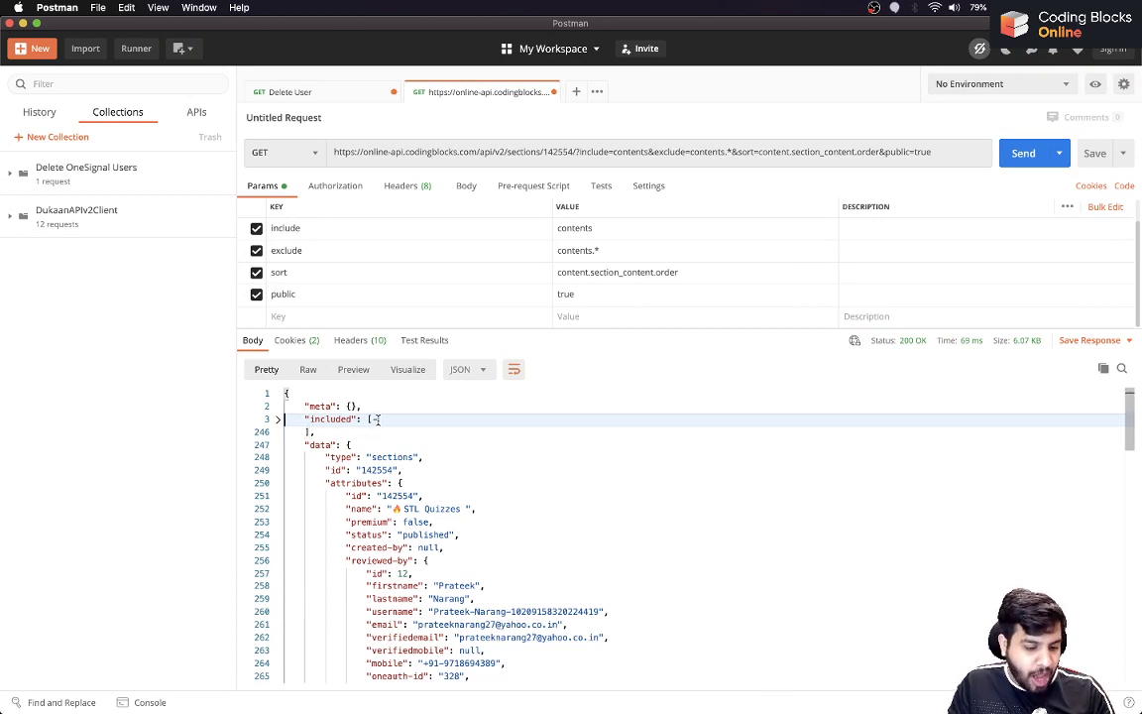
{"action": "left_click", "coordinate": [378, 419]}
{"action": "scroll", "coordinate": [402, 486], "scroll_direction": "down", "scroll_amount": 20}
{"action": "scroll", "coordinate": [401, 485], "scroll_direction": "down", "scroll_amount": 15}
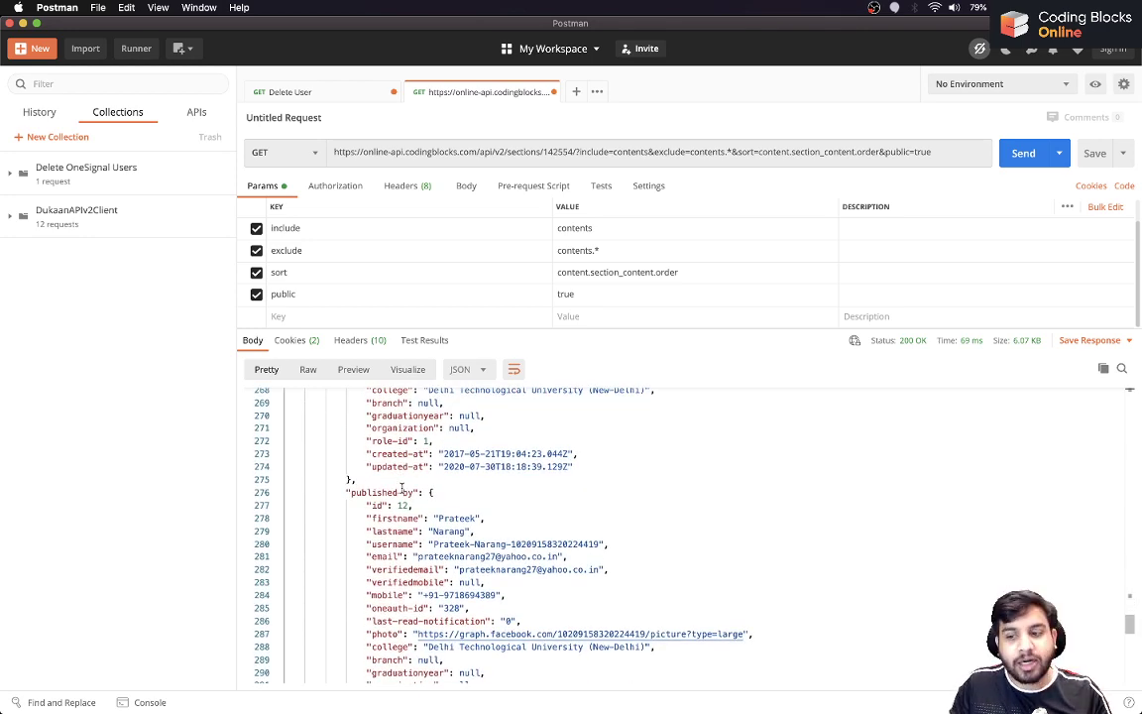